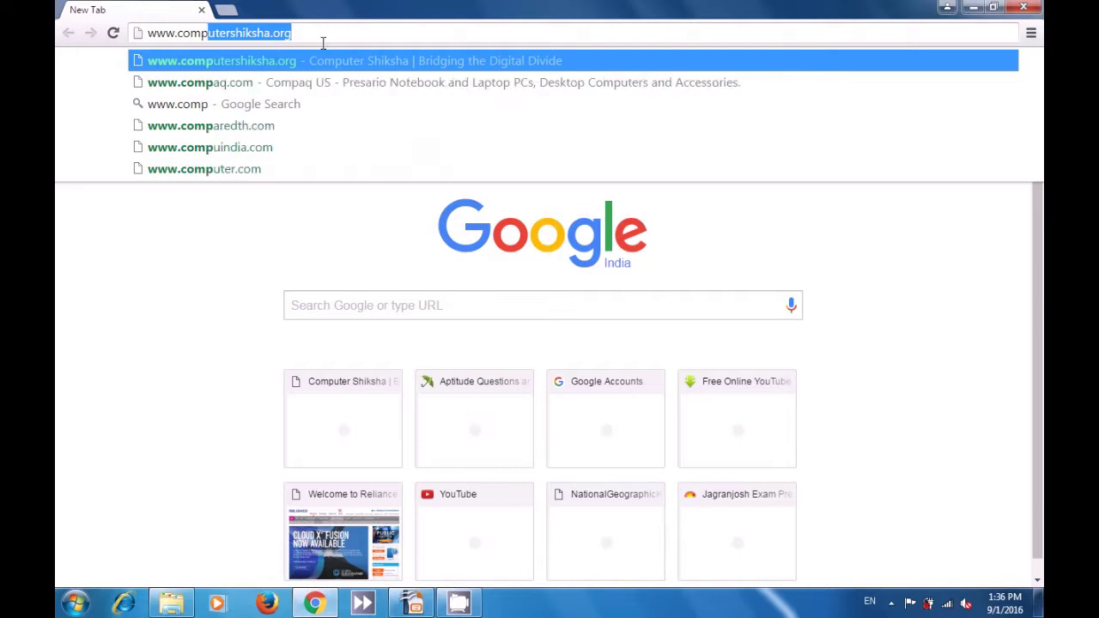
type("r")
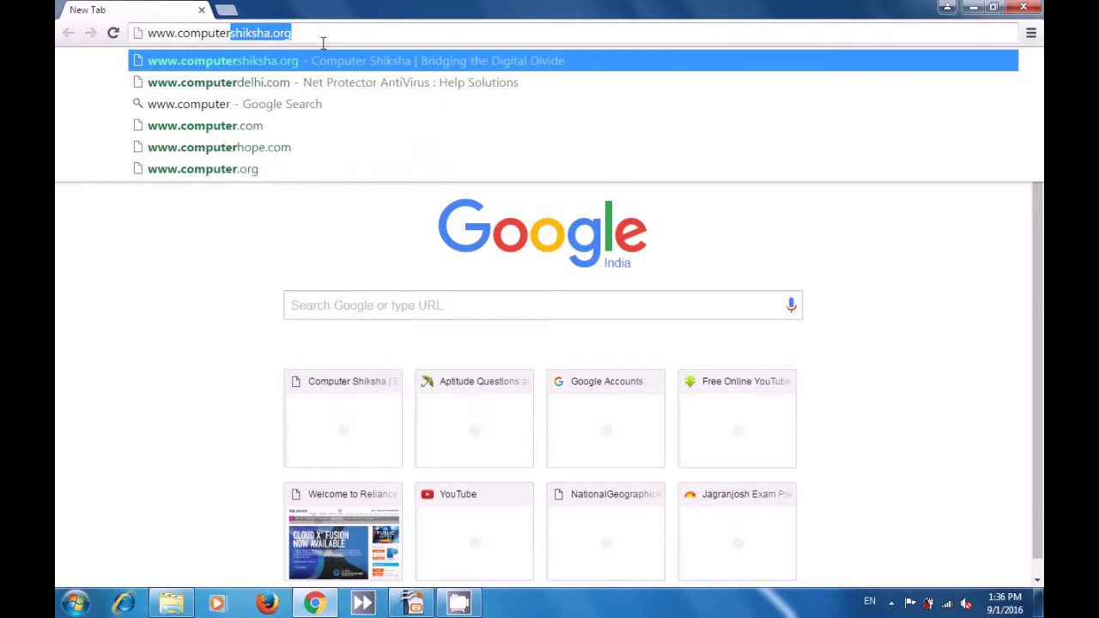
type("sh")
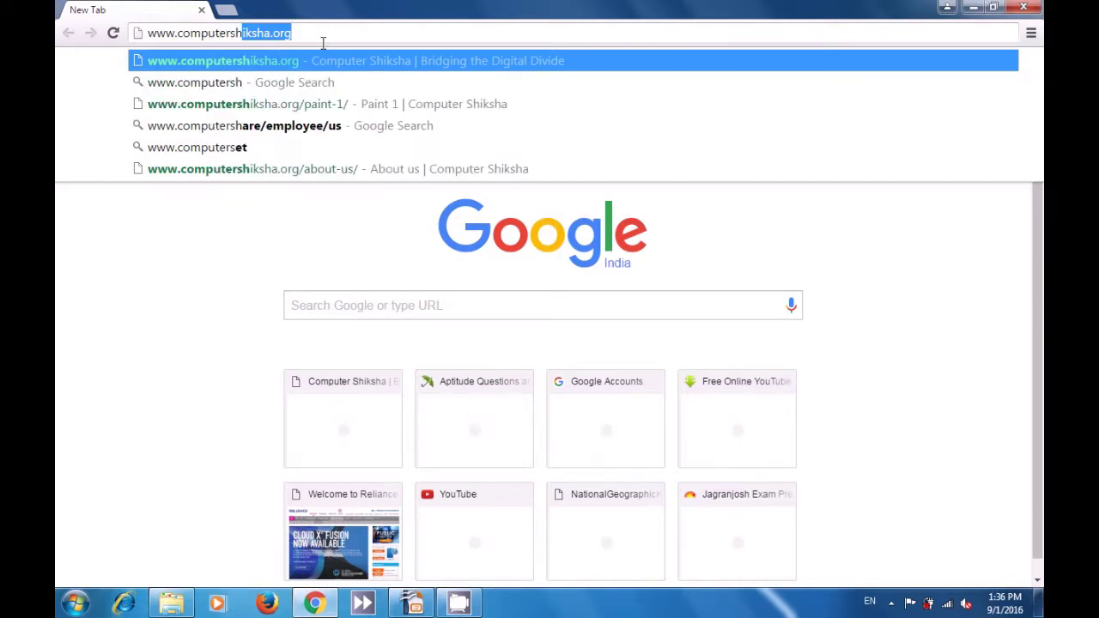
type("iksha")
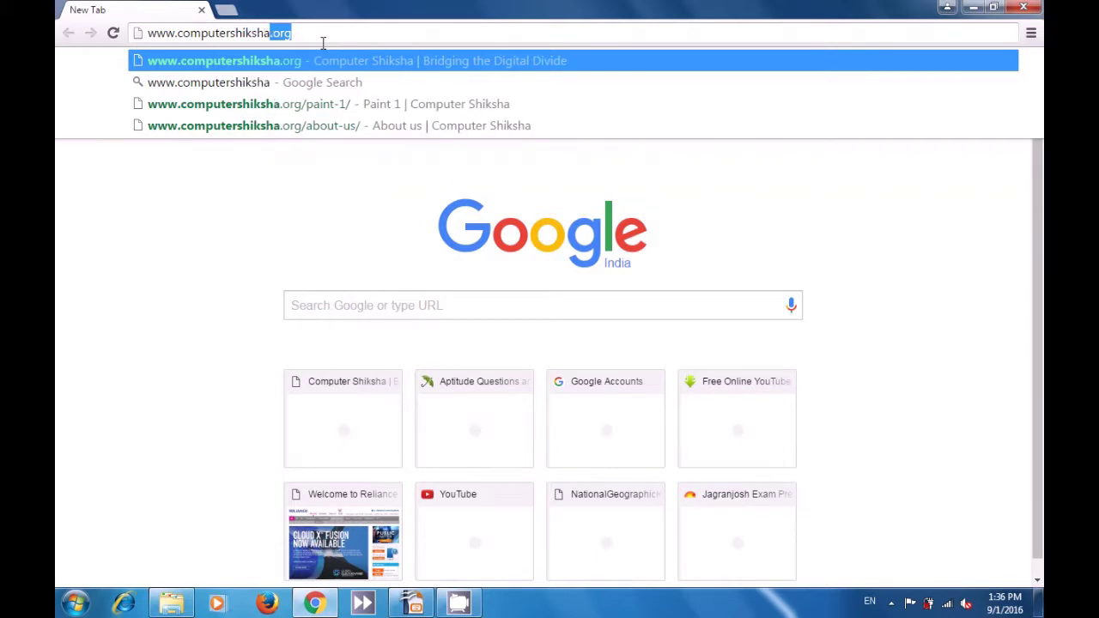
type(".or")
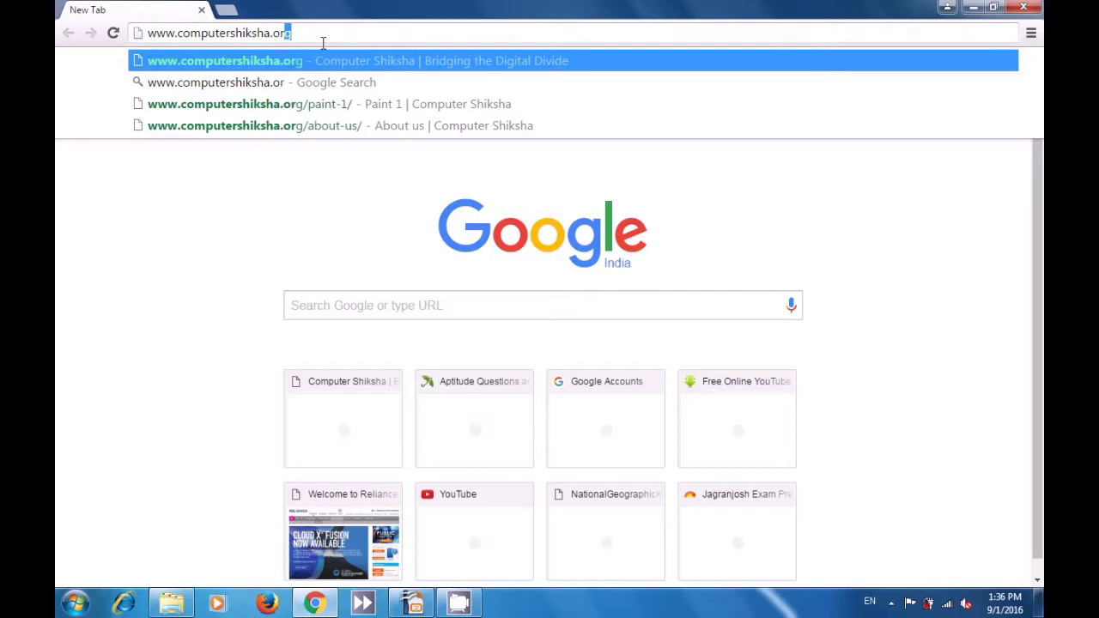
type("g")
key("Return")
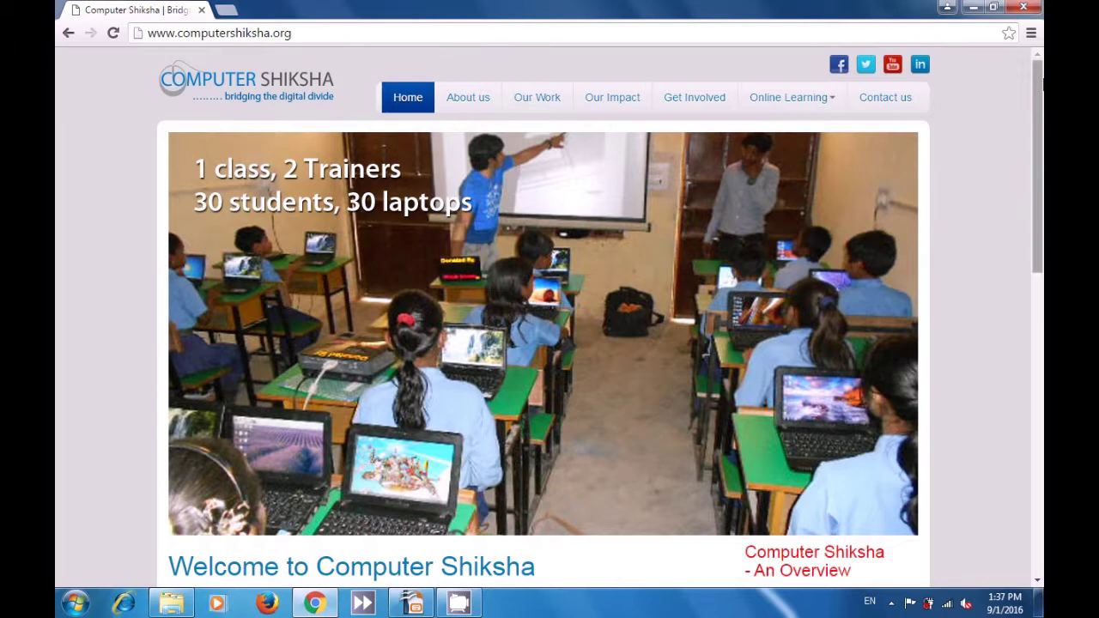
- Go to the Paint 1 lesson through the site's Online Learning menu
mouse_move(1039, 86)
left_mouse_down()
mouse_move(1043, 375)
mouse_move(1042, 80)
left_mouse_up()
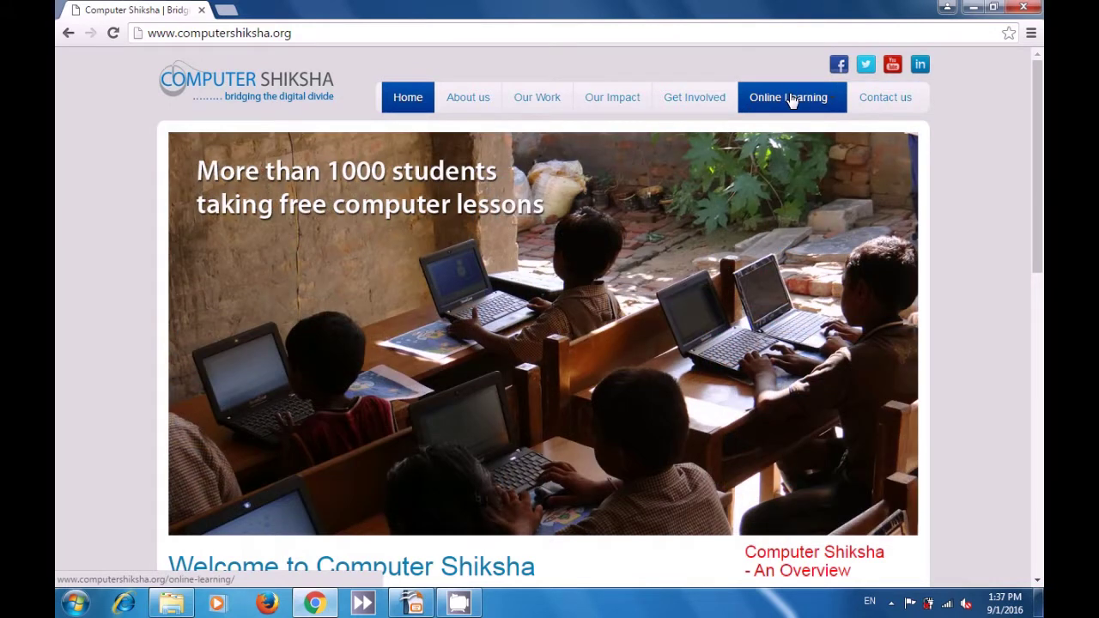
left_click(792, 100)
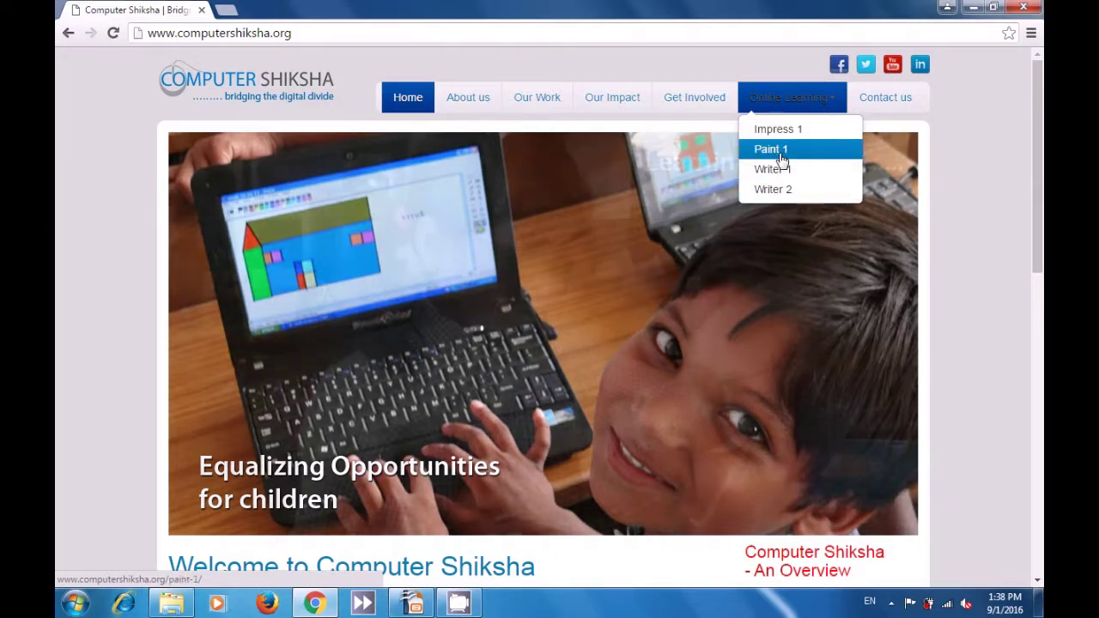
left_click(780, 154)
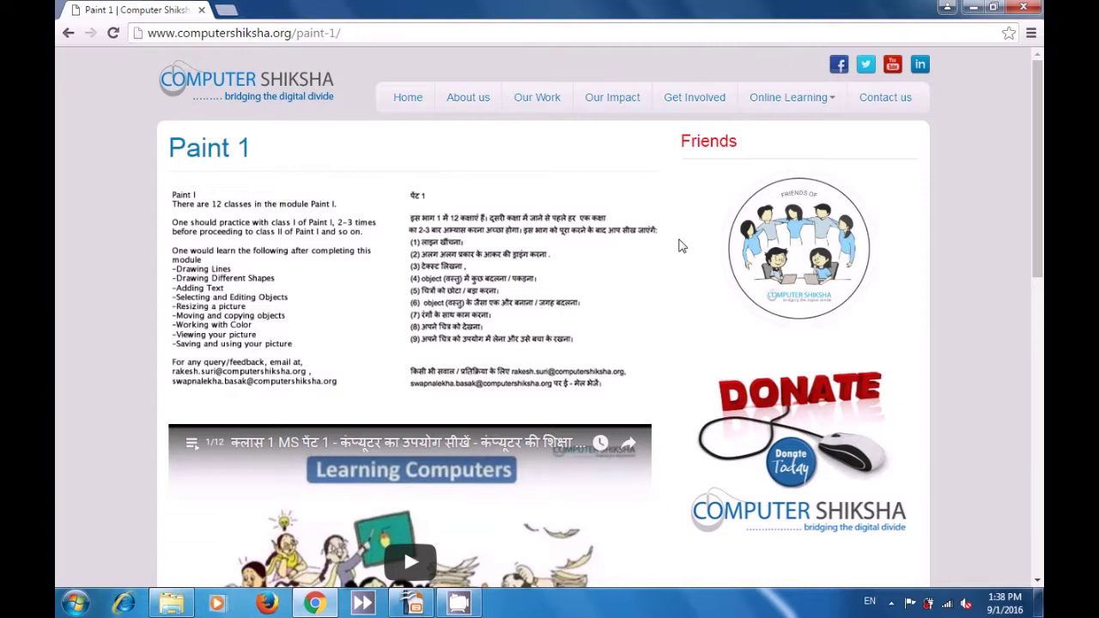
- Play the embedded Paint 1 class video, set its quality to 720p and close the overlay ad
left_click_drag(1039, 230, 1040, 365)
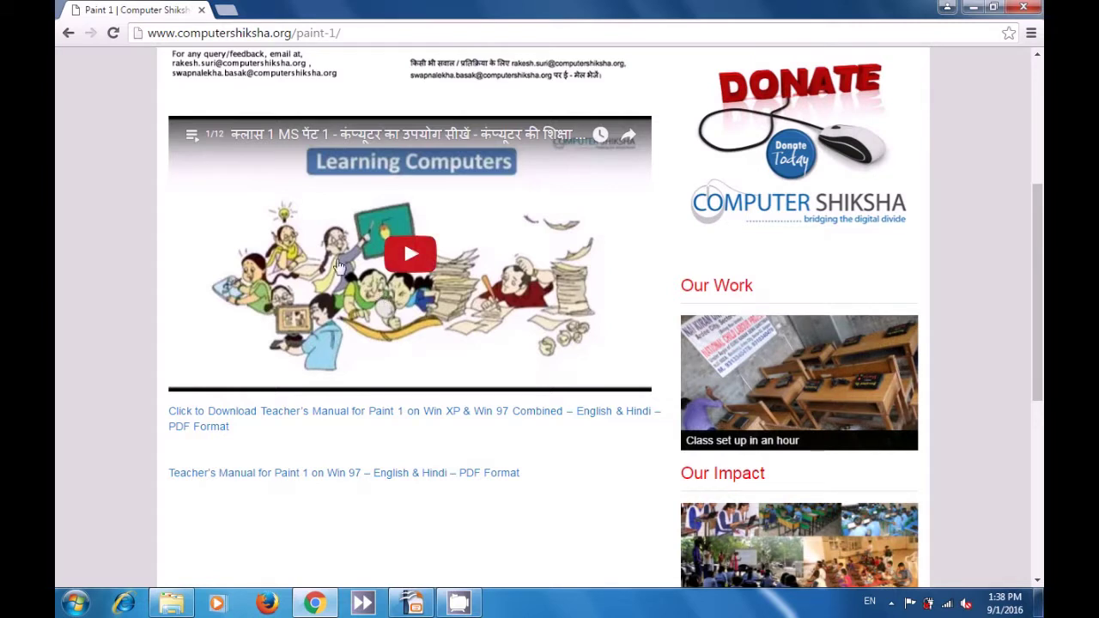
left_click(412, 258)
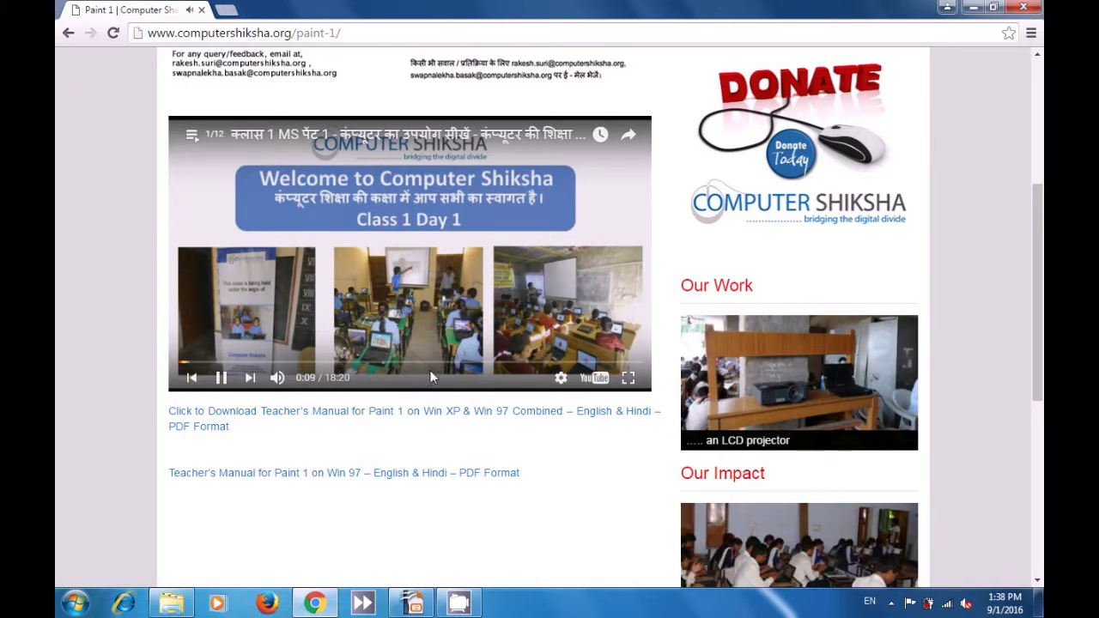
left_click(560, 378)
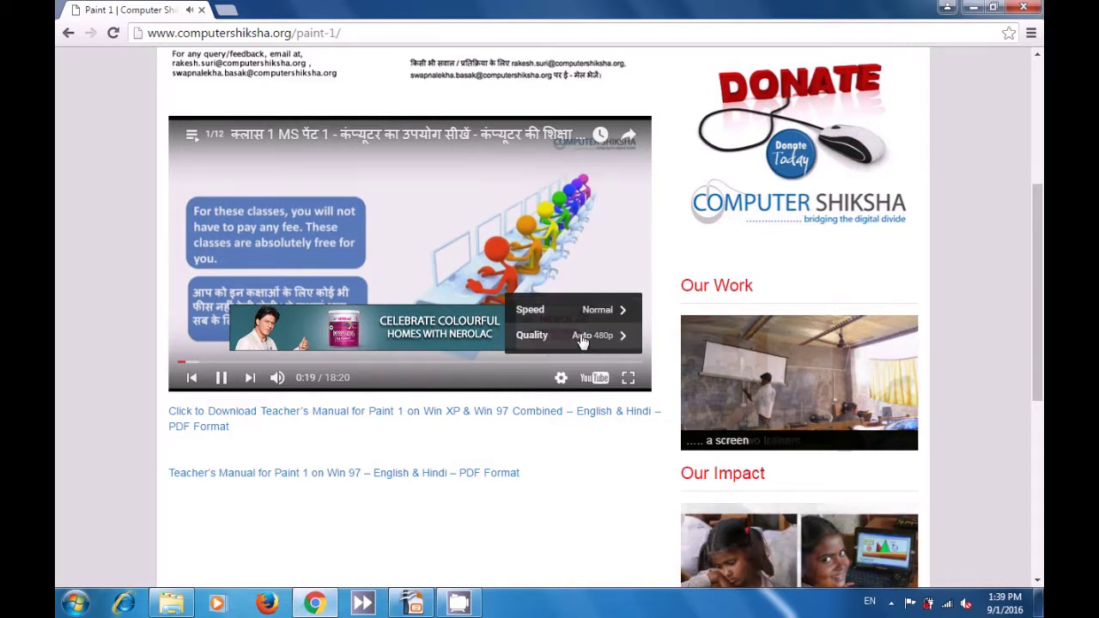
left_click(577, 337)
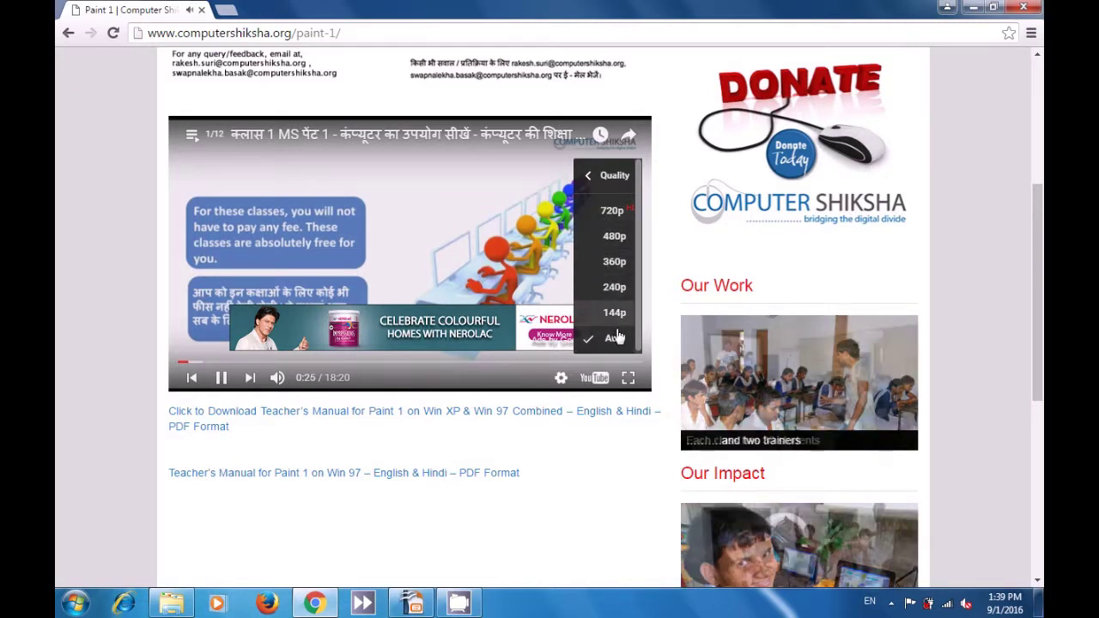
left_click(607, 213)
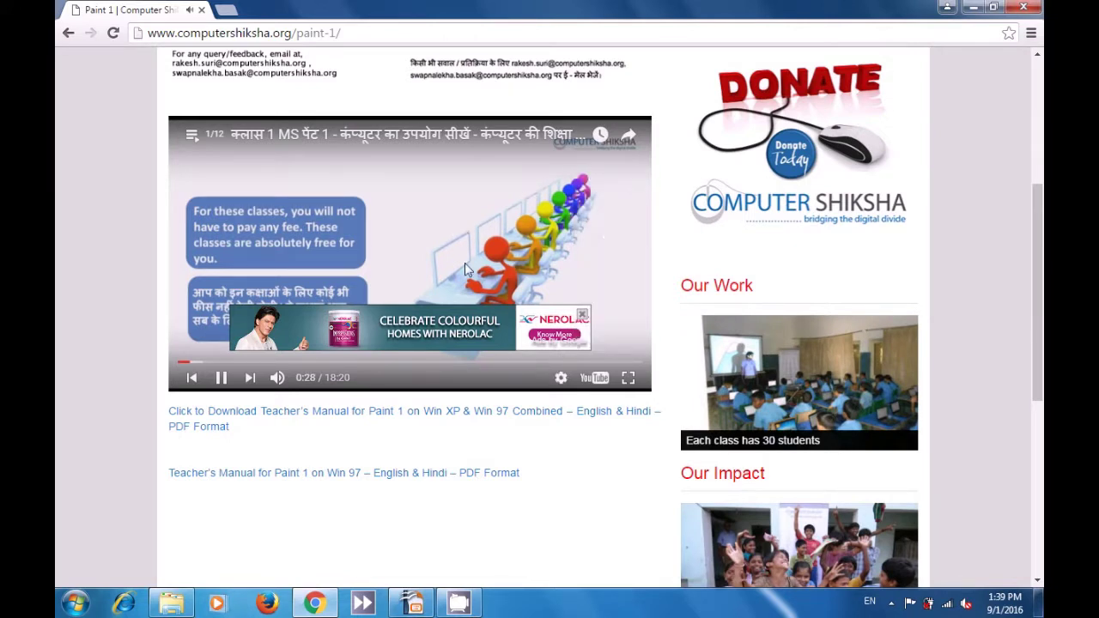
left_click(583, 316)
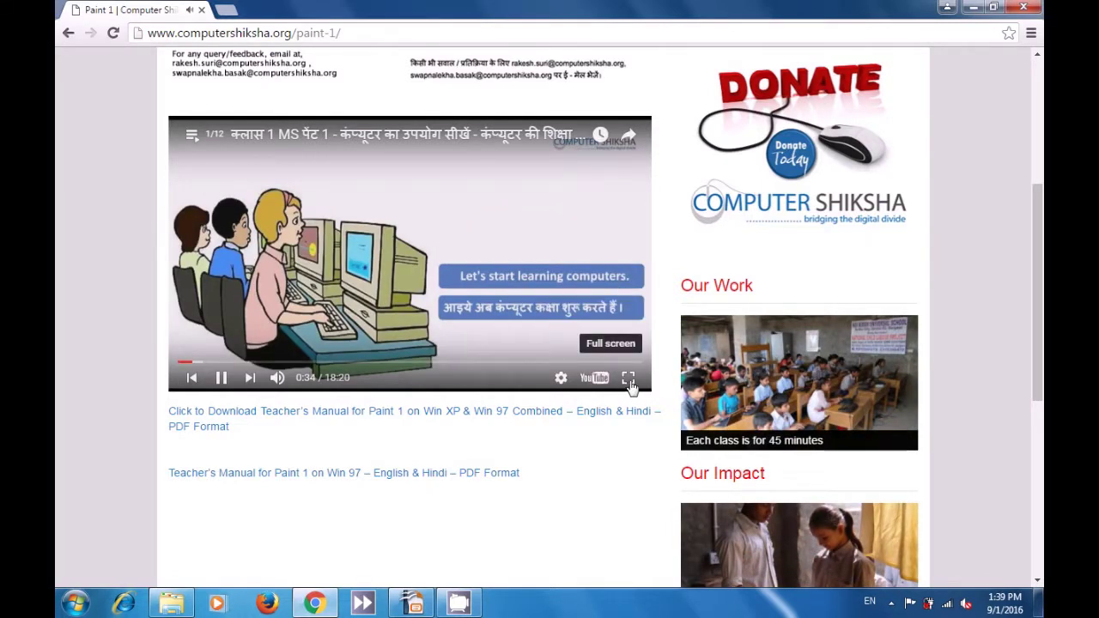
- Watch the class video full screen, exit with Esc, then open it on YouTube
left_click(629, 378)
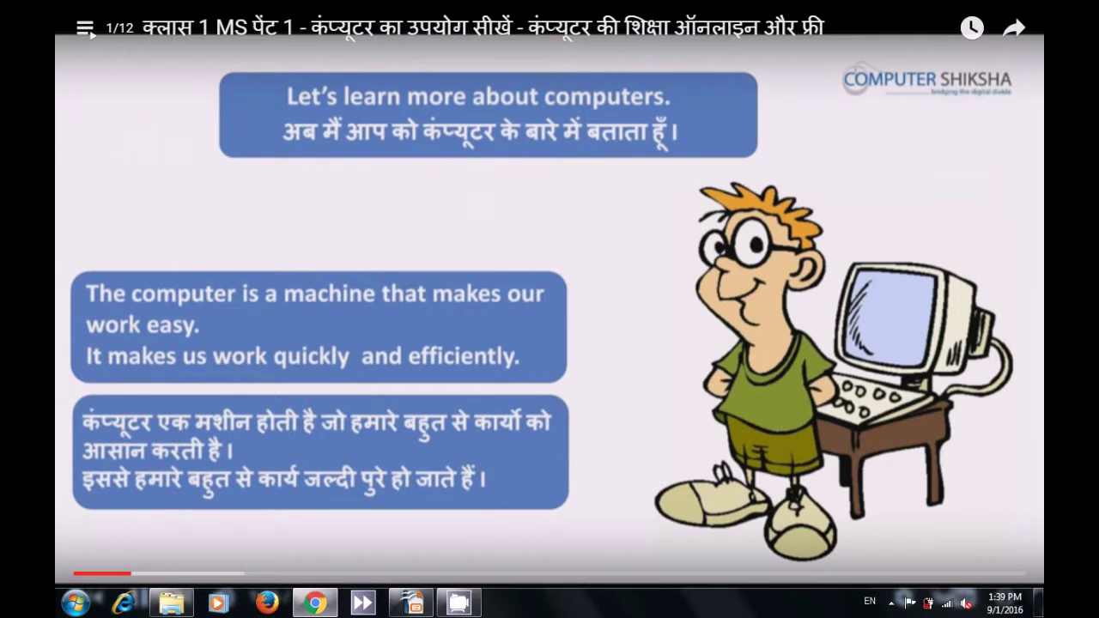
key("Escape")
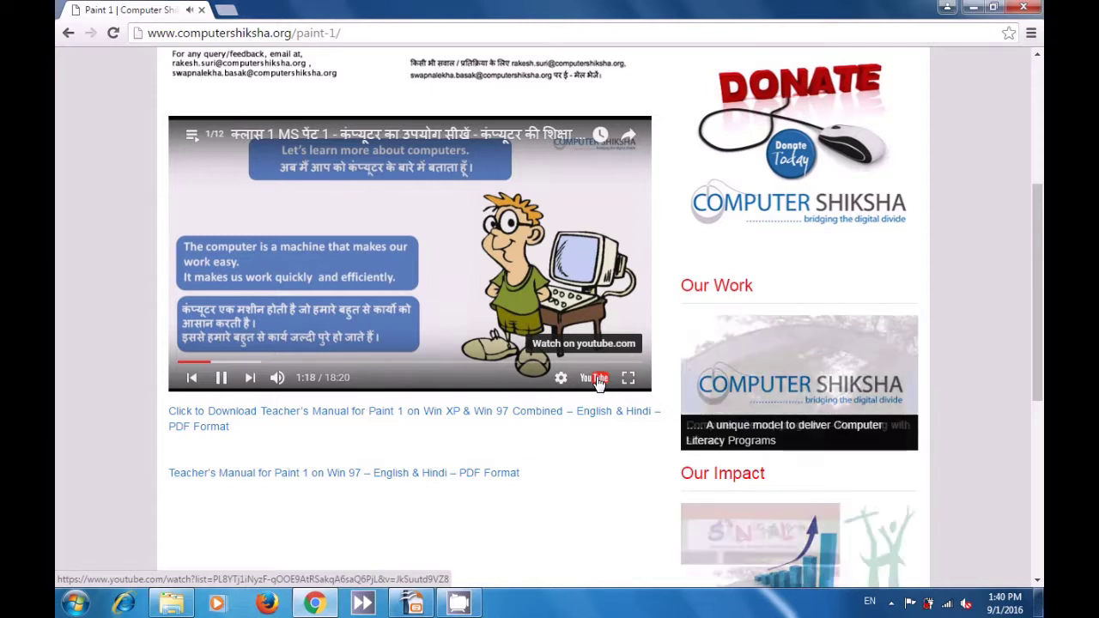
left_click(600, 380)
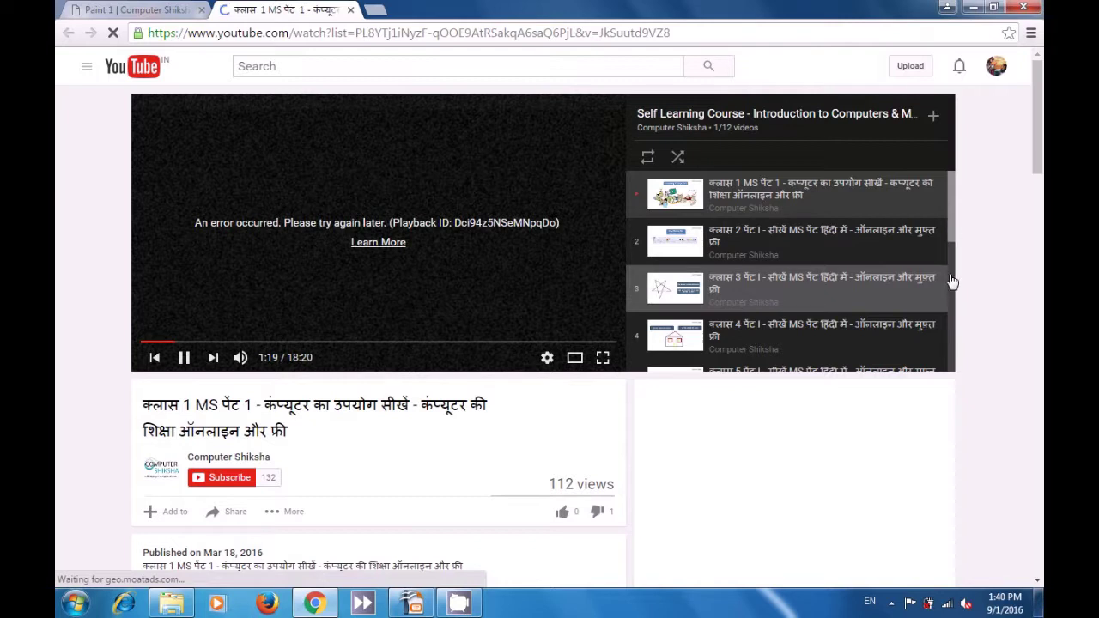
scroll(952, 210, "down", 2)
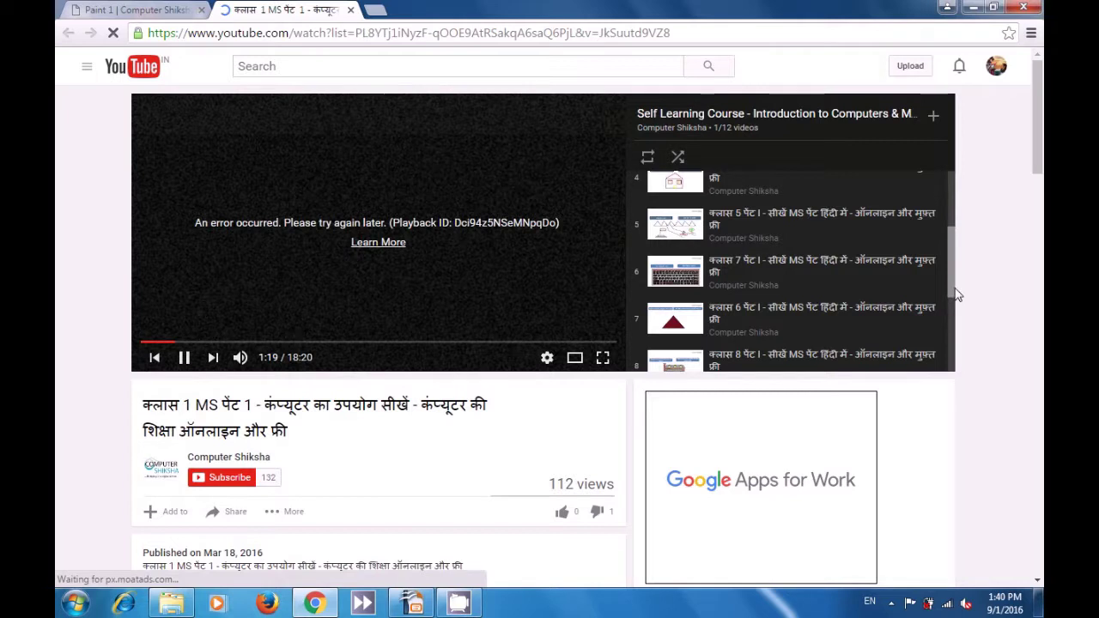
scroll(948, 224, "up", 3)
scroll(948, 220, "down", 3)
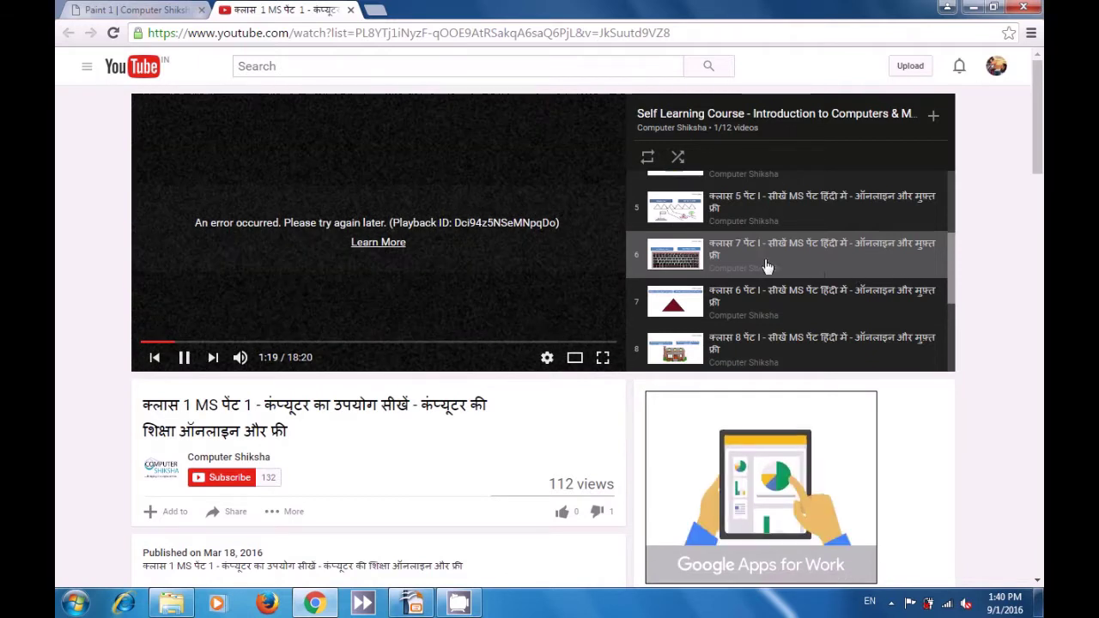
left_click(548, 359)
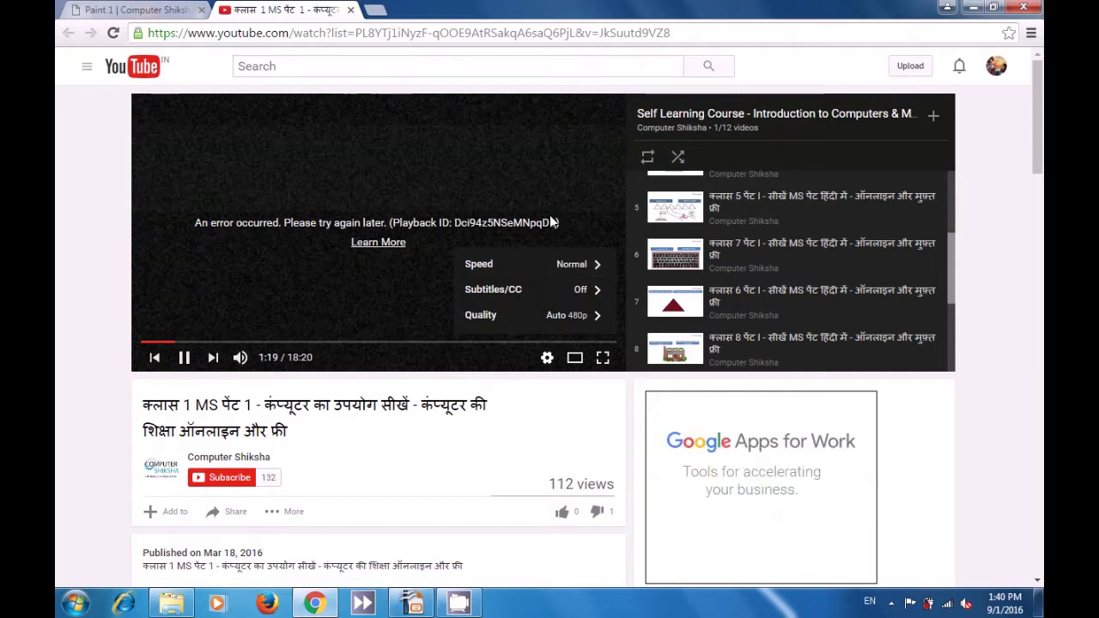
left_click(436, 172)
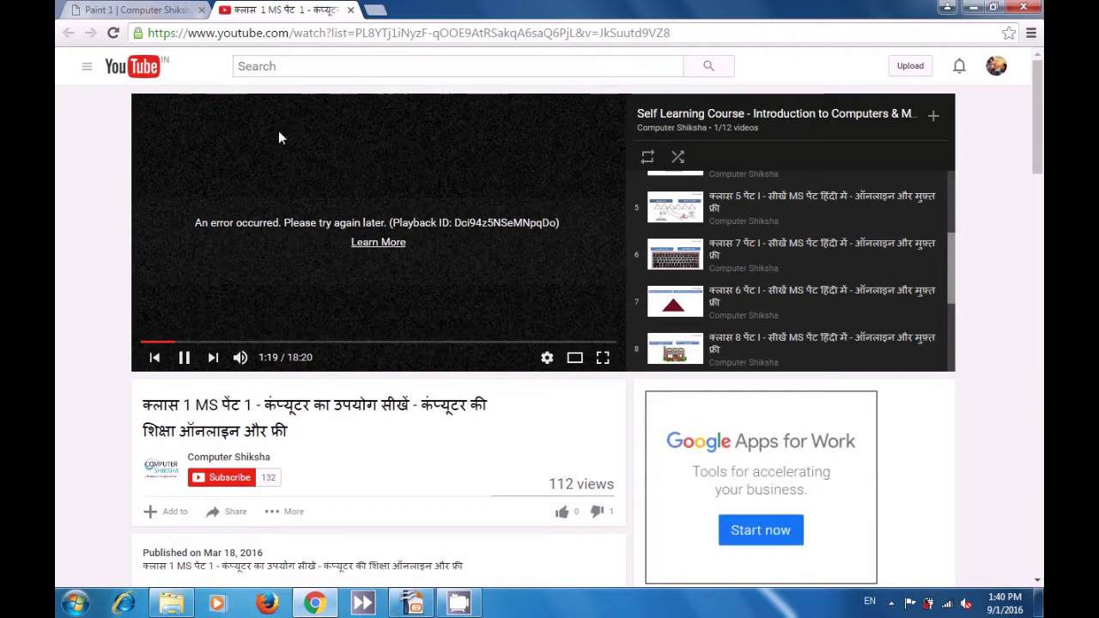
left_click(218, 35)
left_click(218, 35)
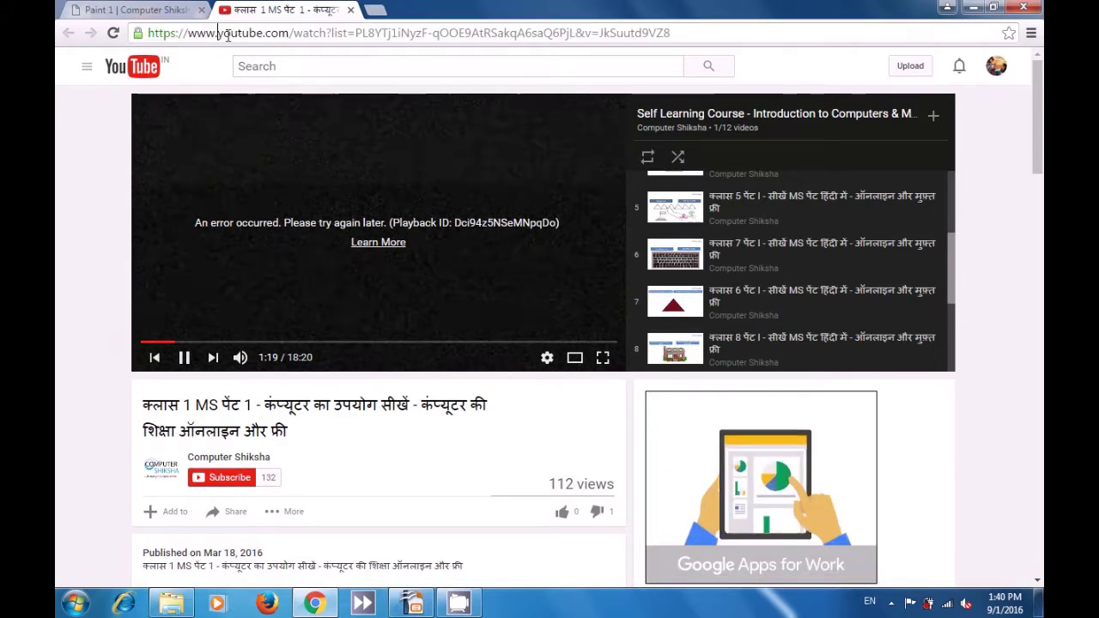
- Edit the video address to ssyoutube.com to load its SaveFrom.net download page
key("BackSpace")
key("BackSpace")
key("BackSpace")
key("BackSpace")
key("BackSpace")
key("BackSpace")
key("BackSpace")
key("BackSpace")
key("BackSpace")
key("BackSpace")
key("BackSpace")
key("BackSpace")
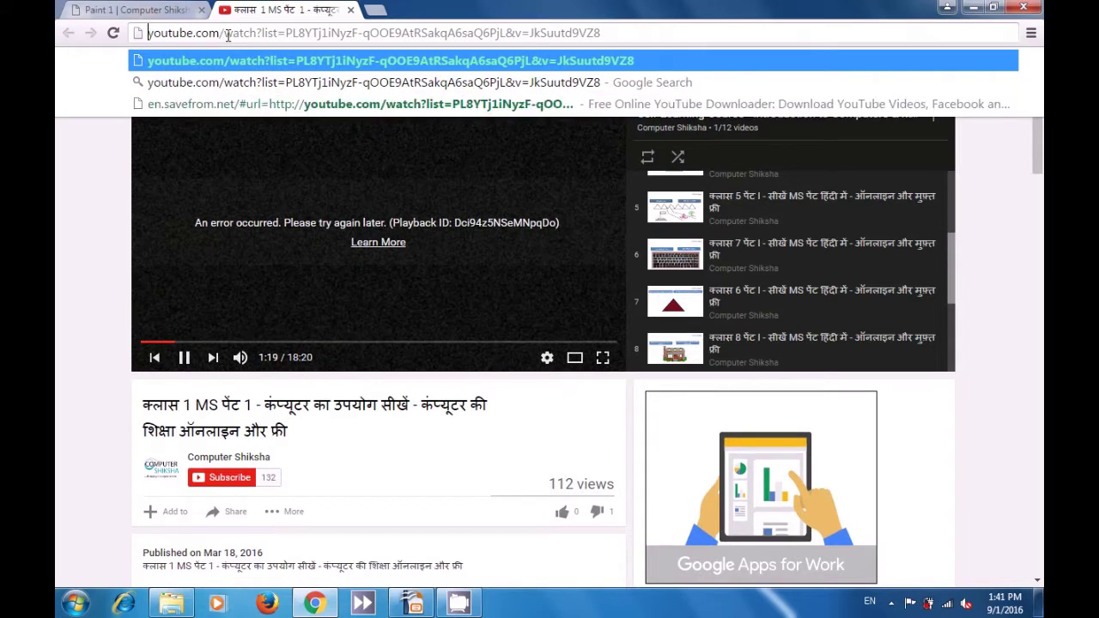
type("ss")
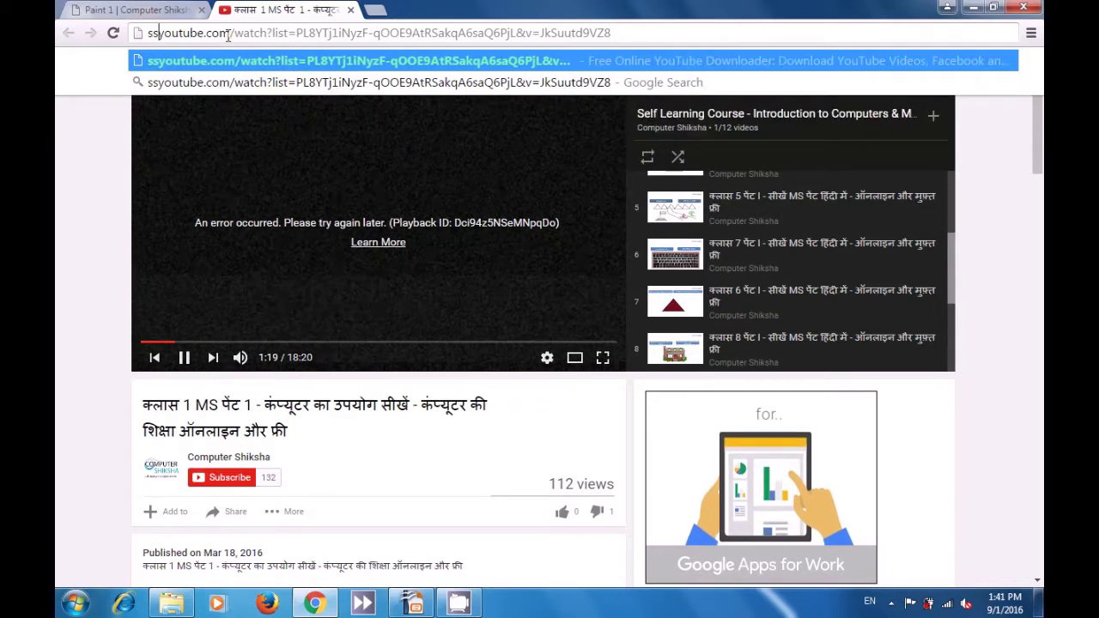
key("Return")
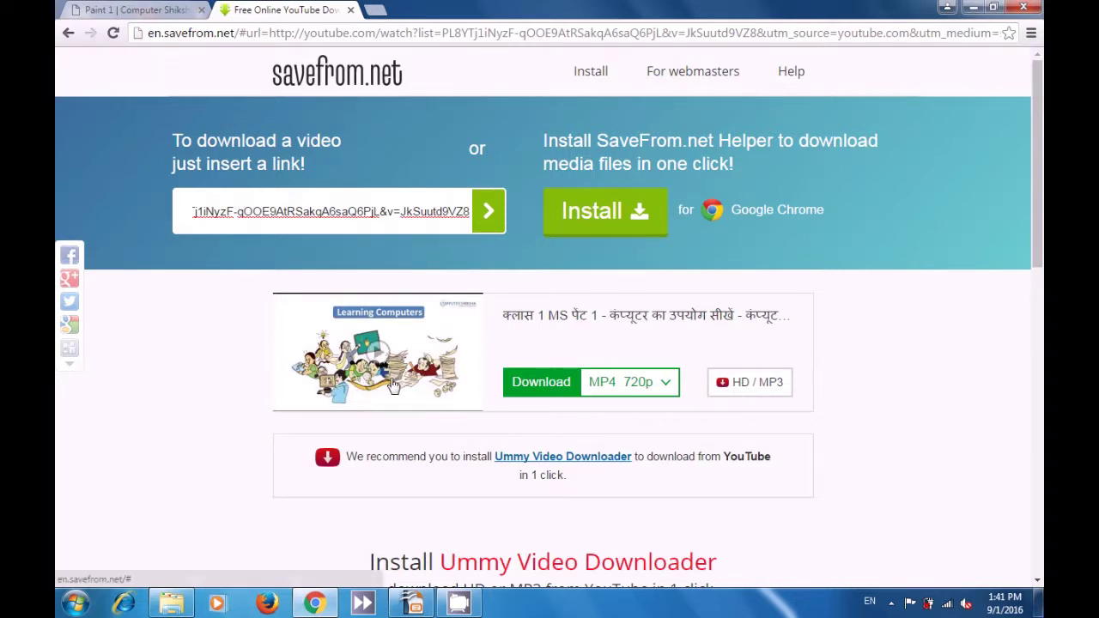
- Pick MP4 720p from SaveFrom.net's expanded download format list
left_click(670, 390)
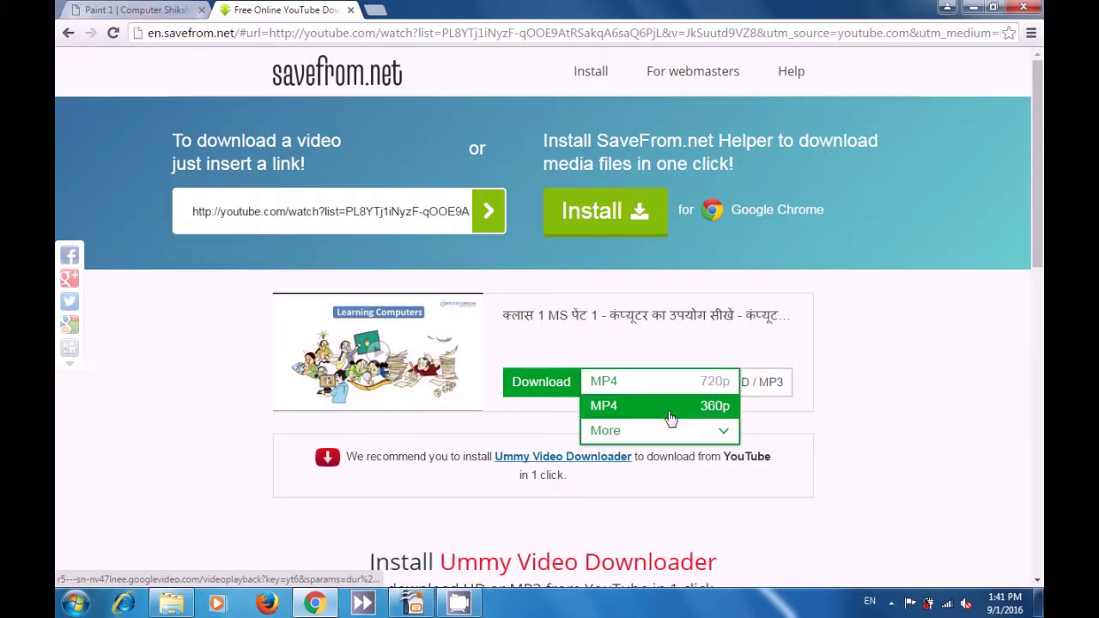
left_click(671, 440)
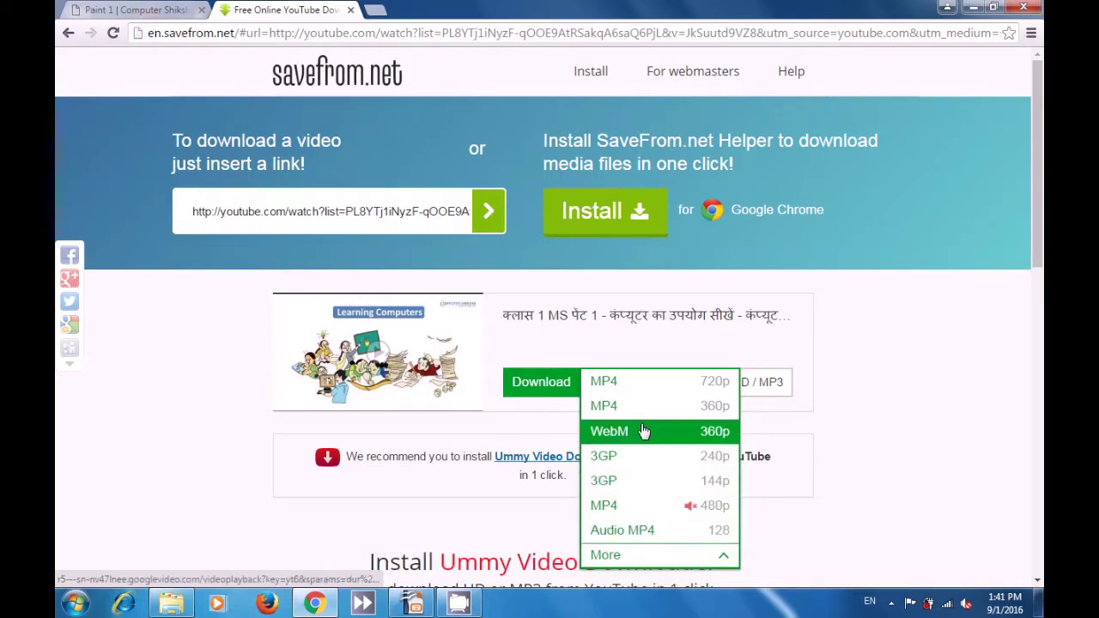
left_click(638, 388)
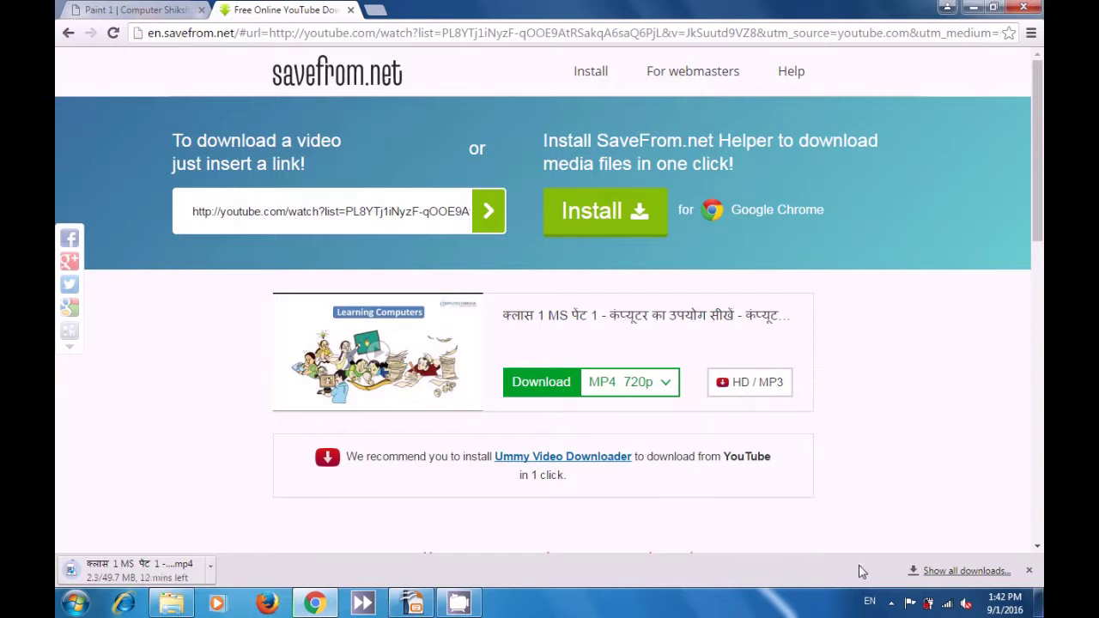
left_click(892, 604)
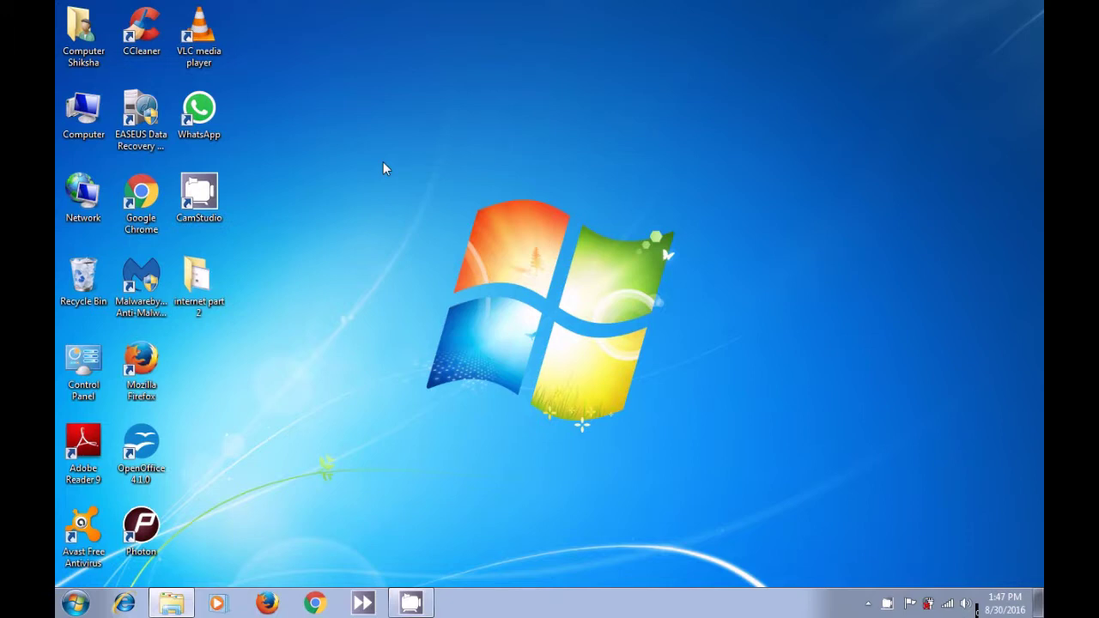
- Launch Google Chrome from the Windows taskbar
left_click(325, 606)
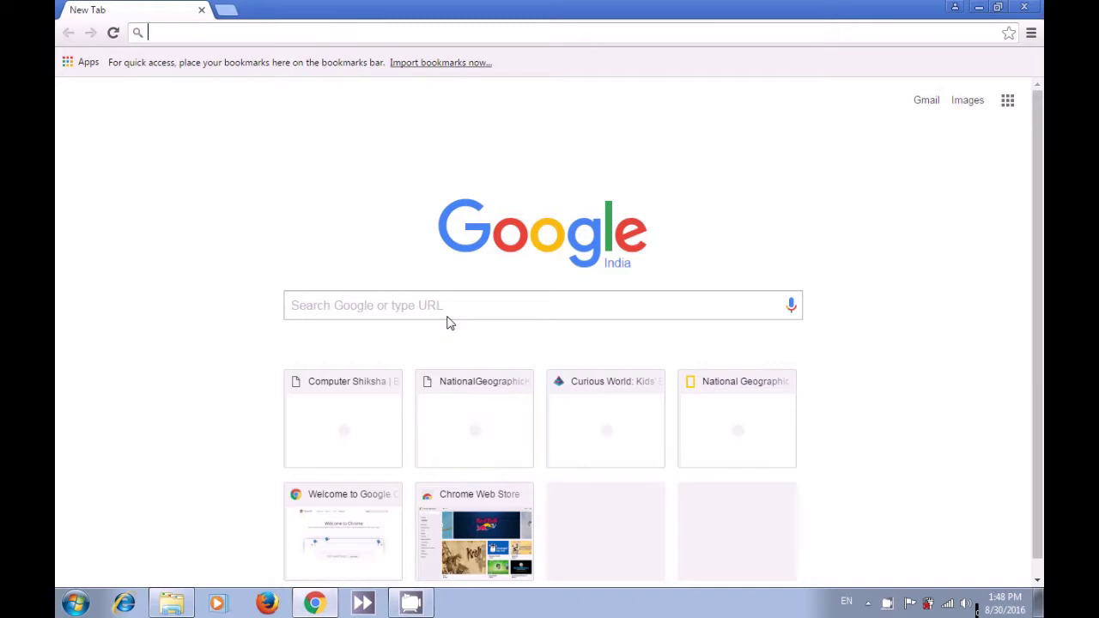
- Enter 'mathematical formulas' in the New Tab page's Google search box
left_click(461, 305)
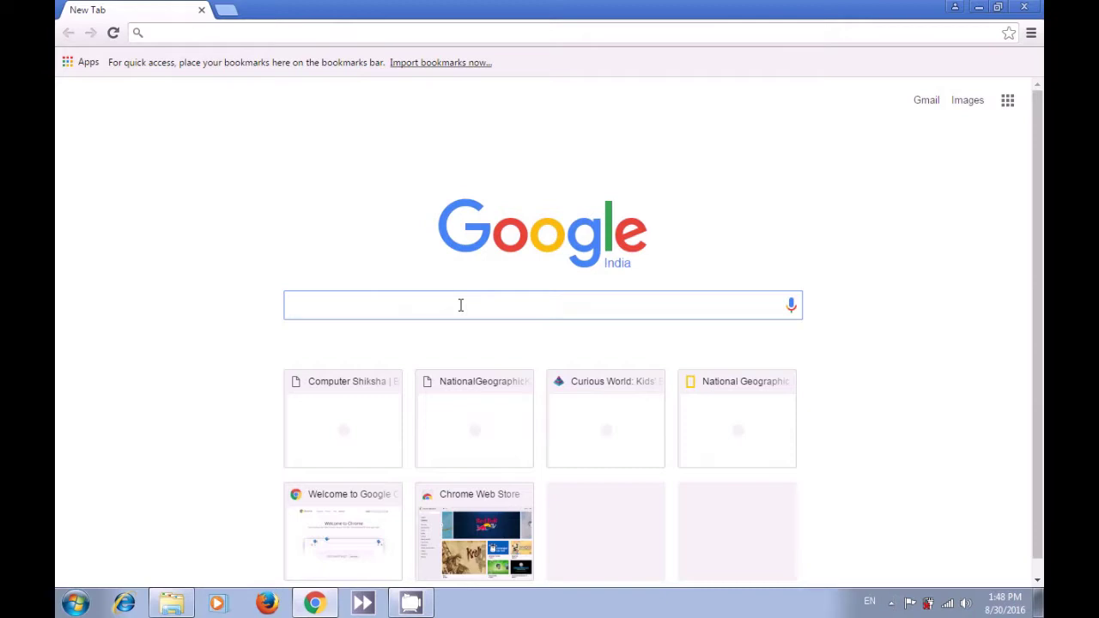
type("mathe")
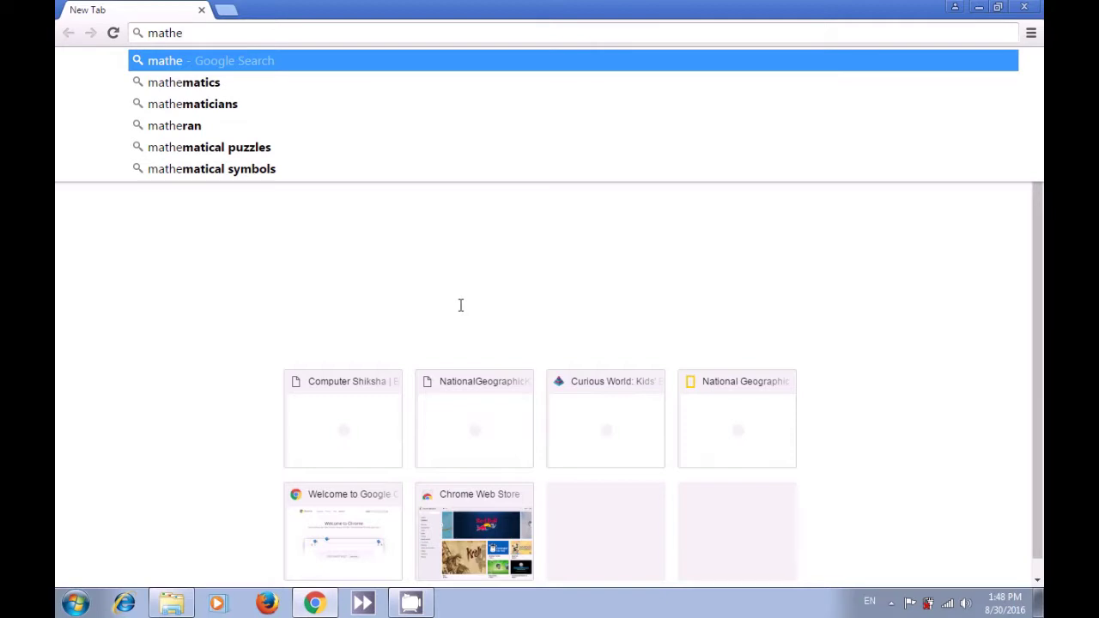
type("matical")
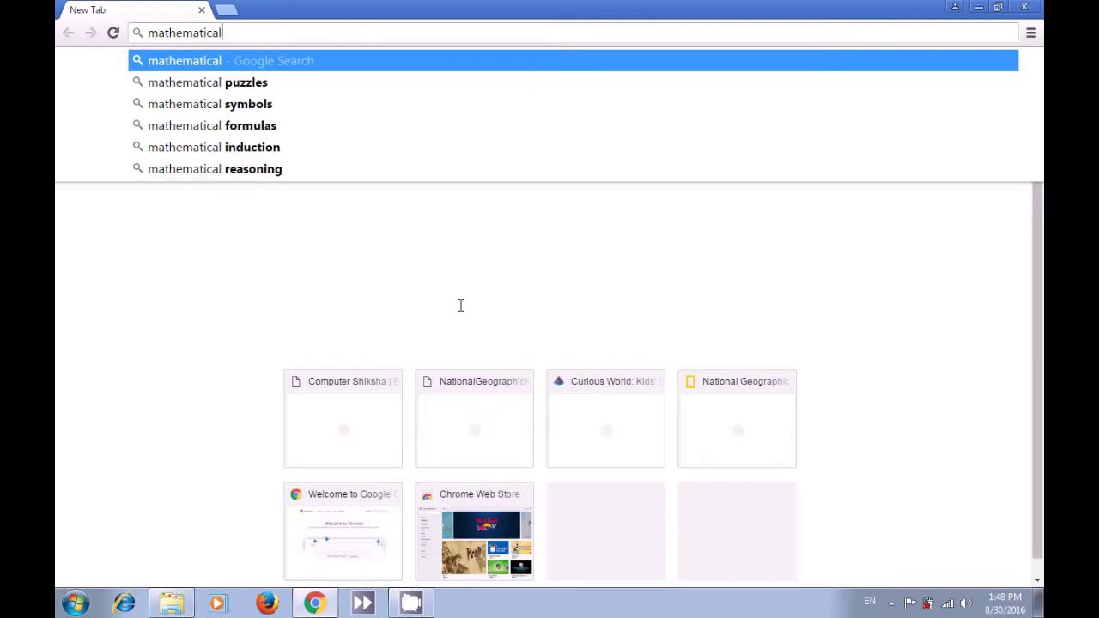
type(" for")
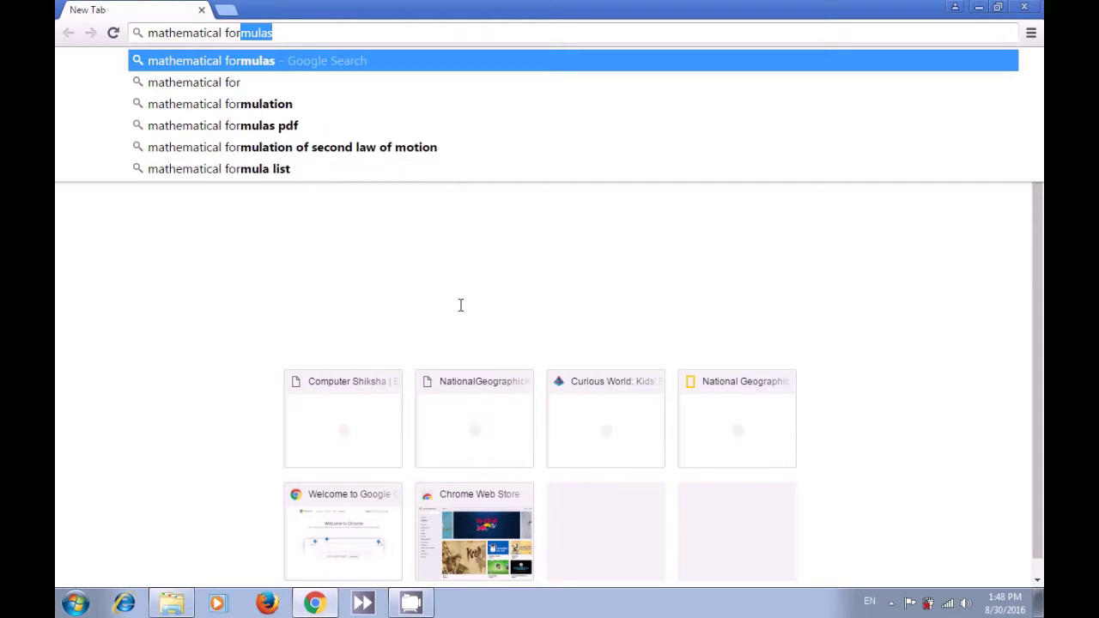
type("mu")
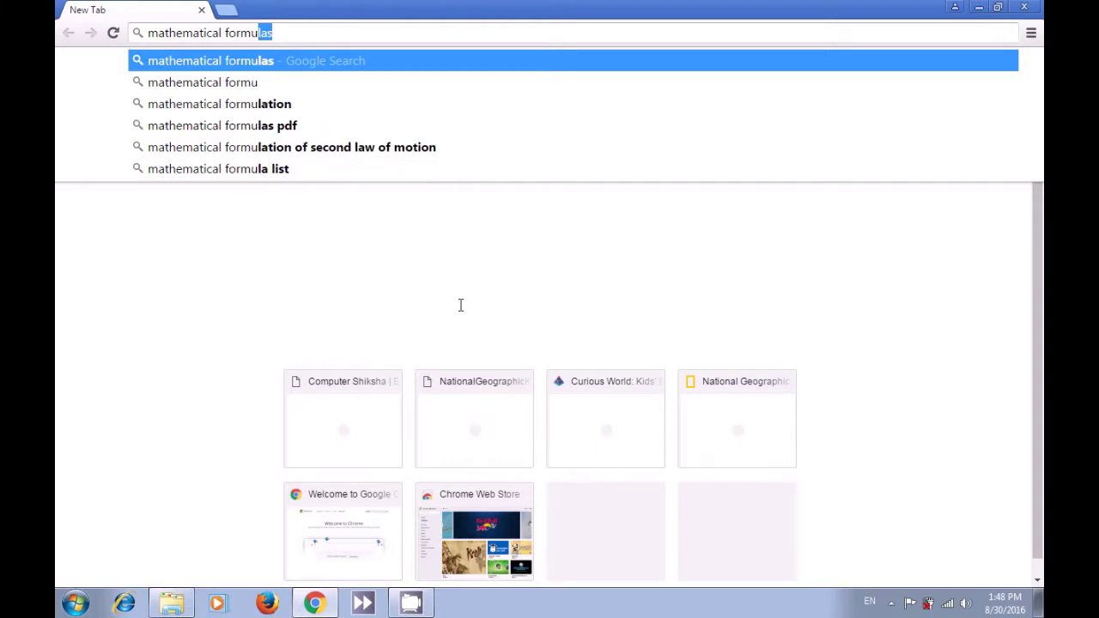
type("las")
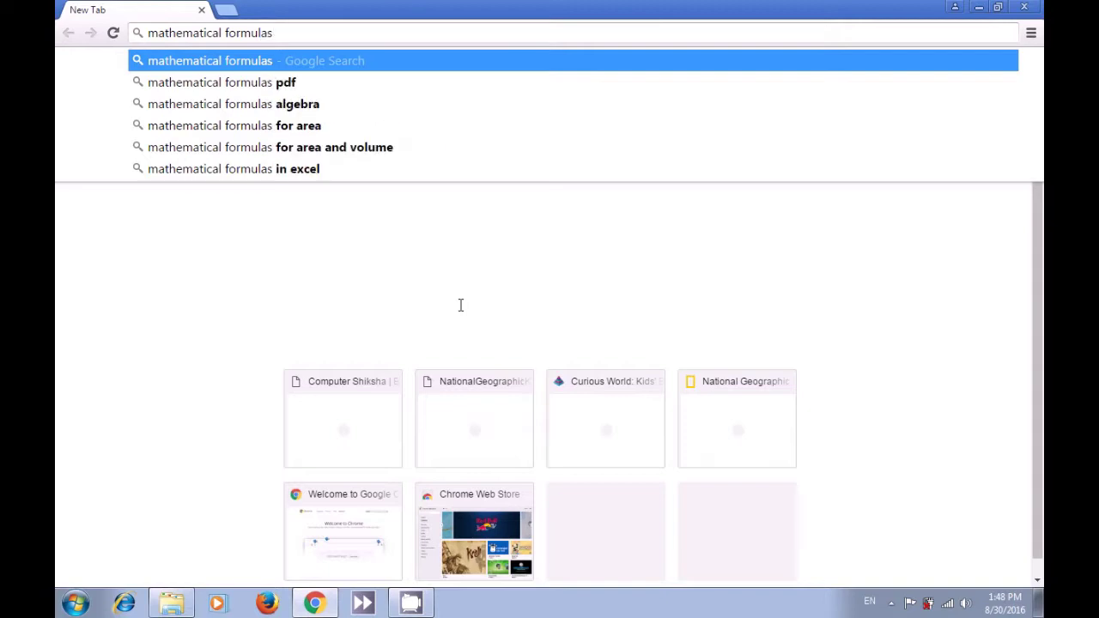
- Search for mathematical formulas, visit the ZapMeta ad result, then return to the results
key("Return")
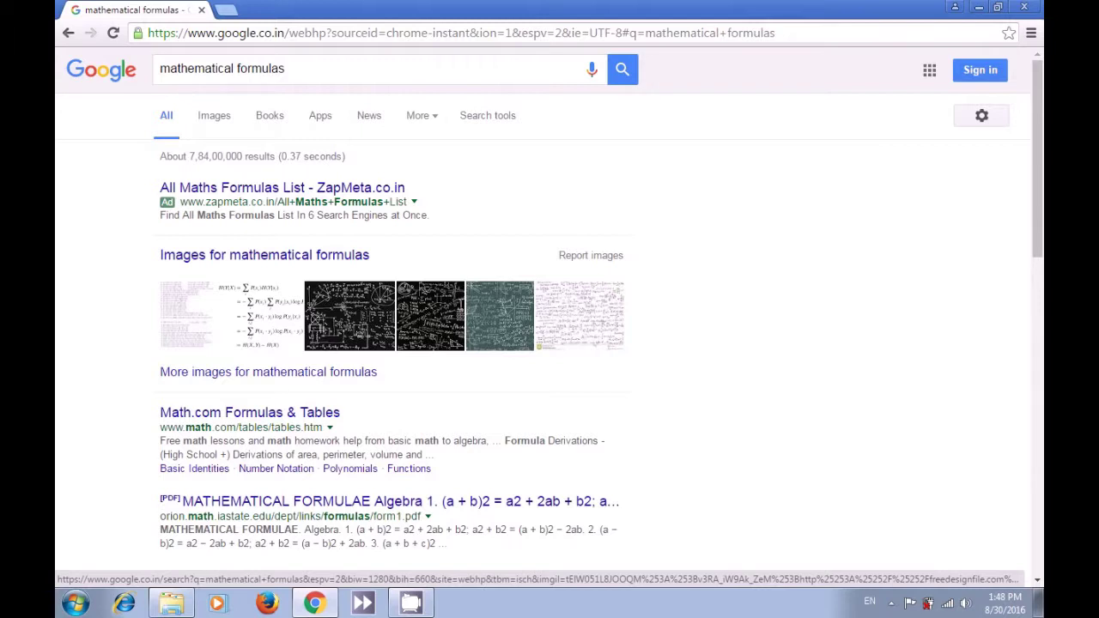
left_click(336, 194)
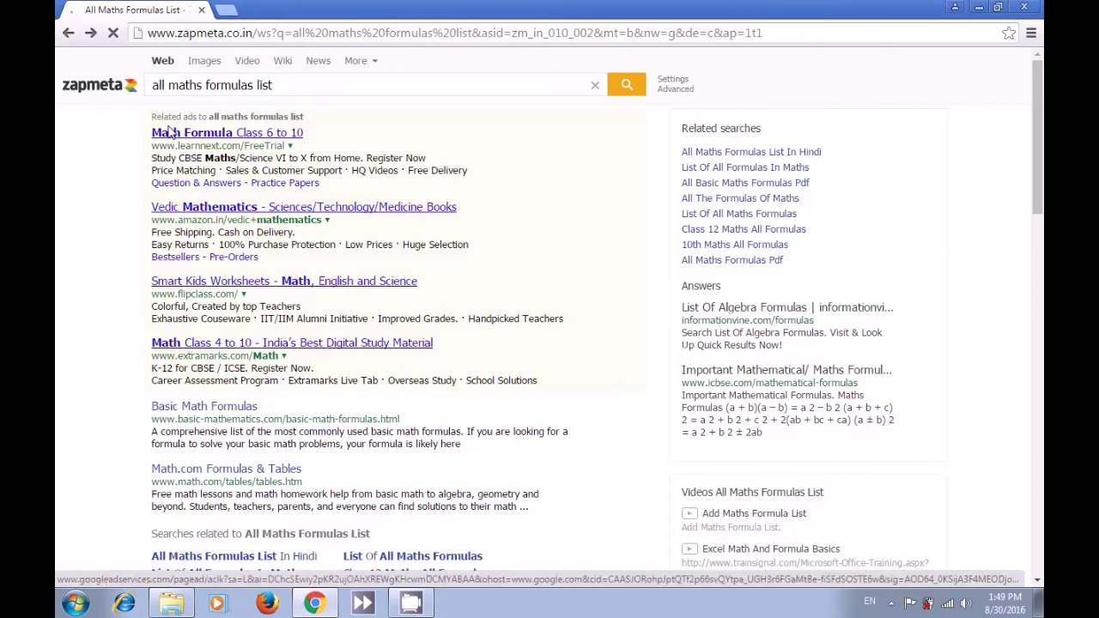
key("alt+Left")
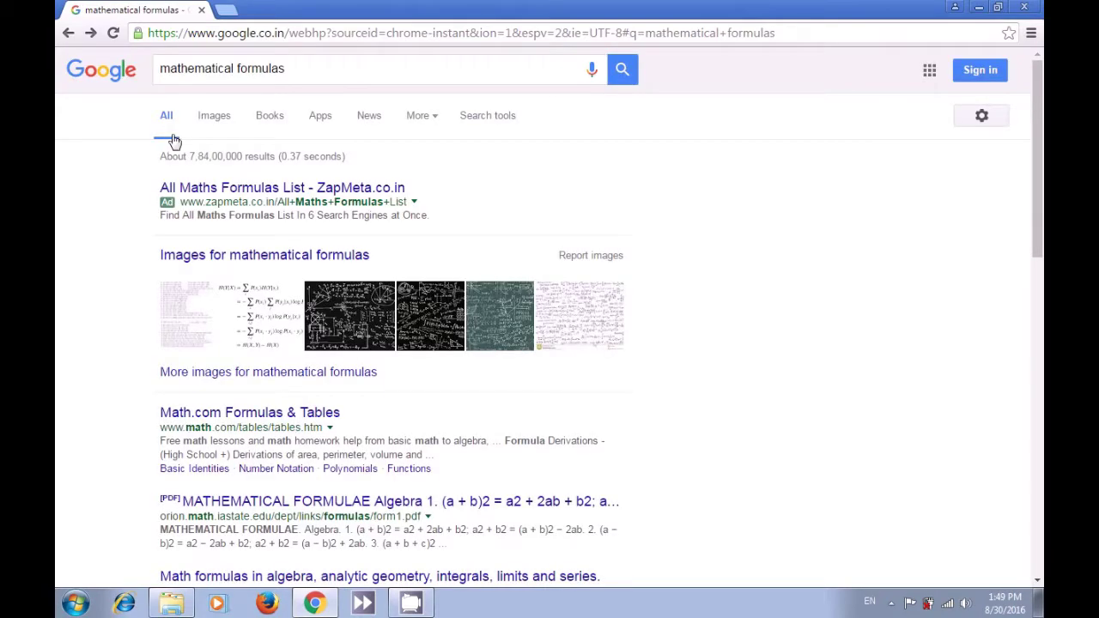
- Open the Math.com Formulas & Tables result and scroll through its reference tables page
left_click(240, 422)
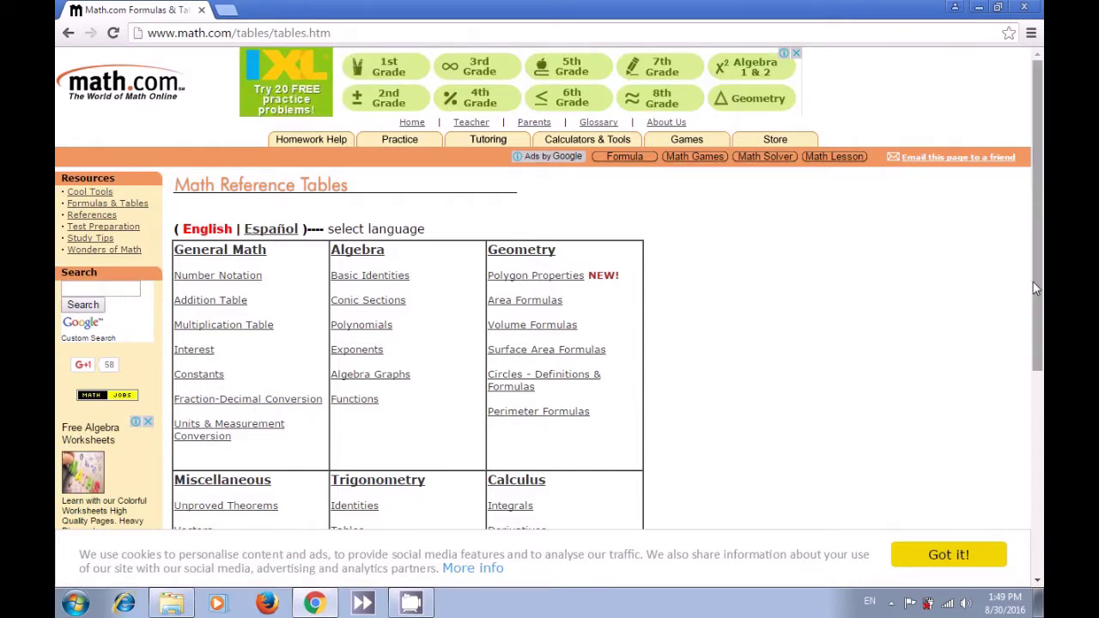
left_click_drag(1037, 284, 1031, 372)
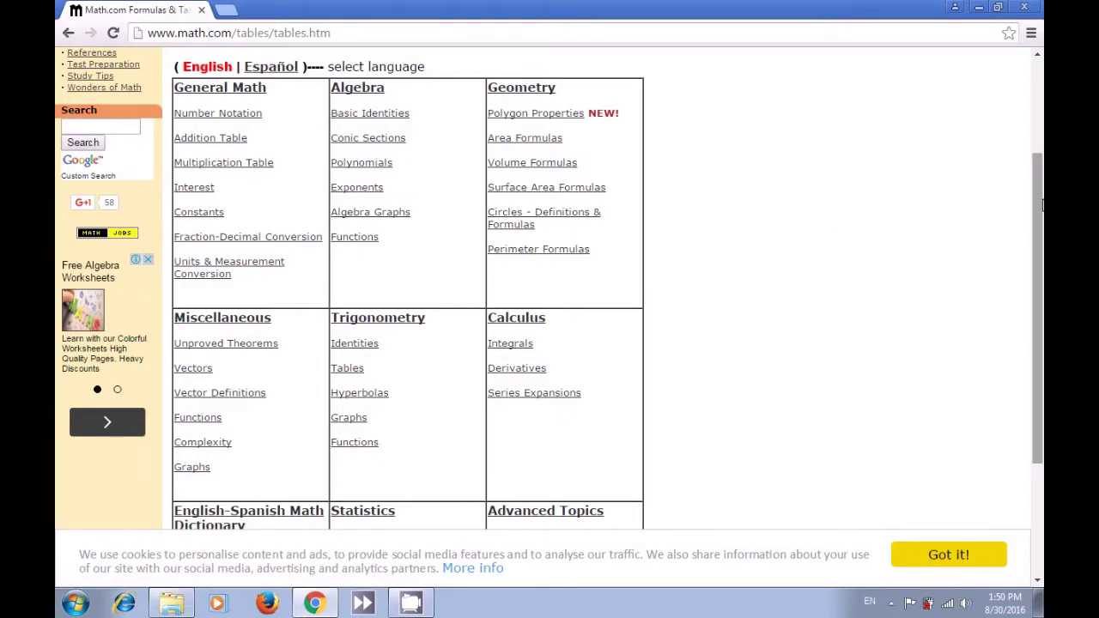
left_click_drag(1036, 206, 1033, 314)
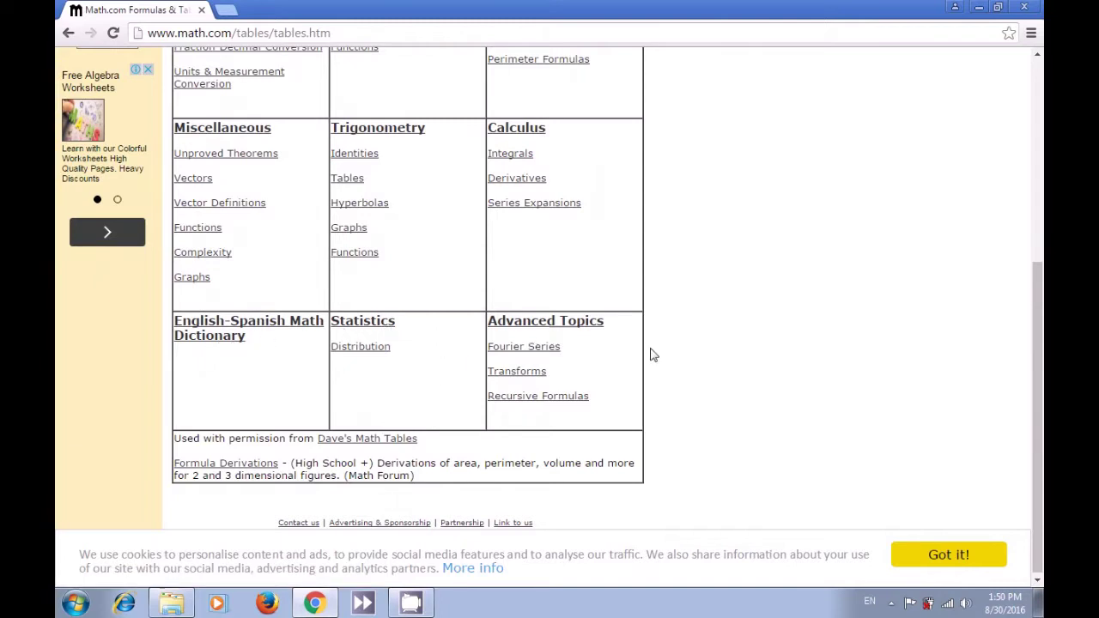
left_click_drag(1036, 305, 940, 155)
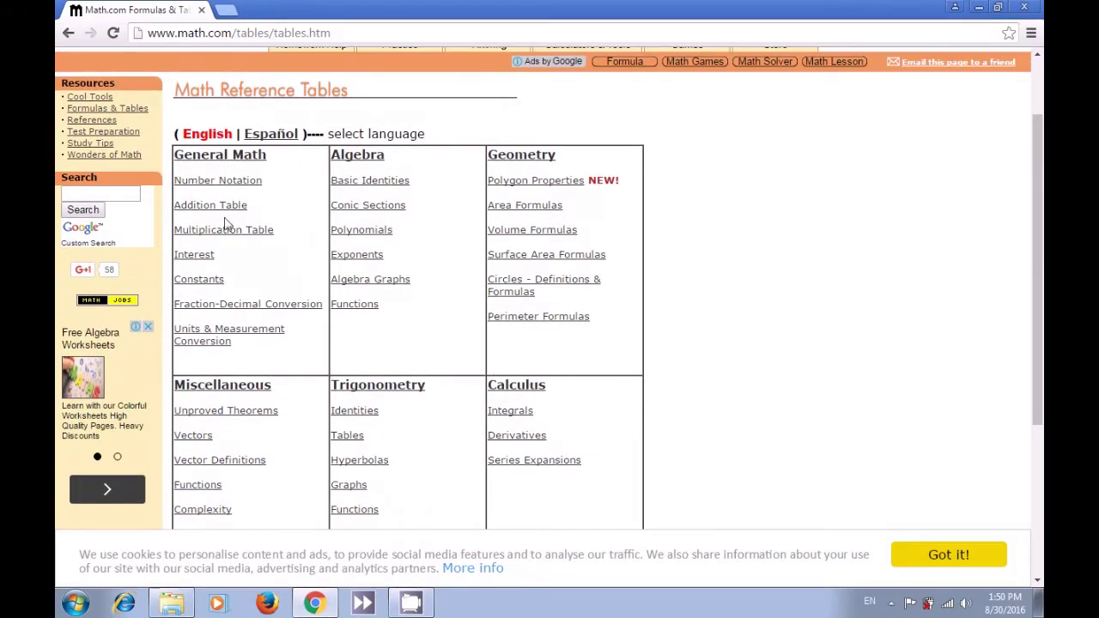
- Open Math.com's Number Notation page, scroll through its number-name, fraction and SI-prefix tables, and return to the top
left_click(216, 184)
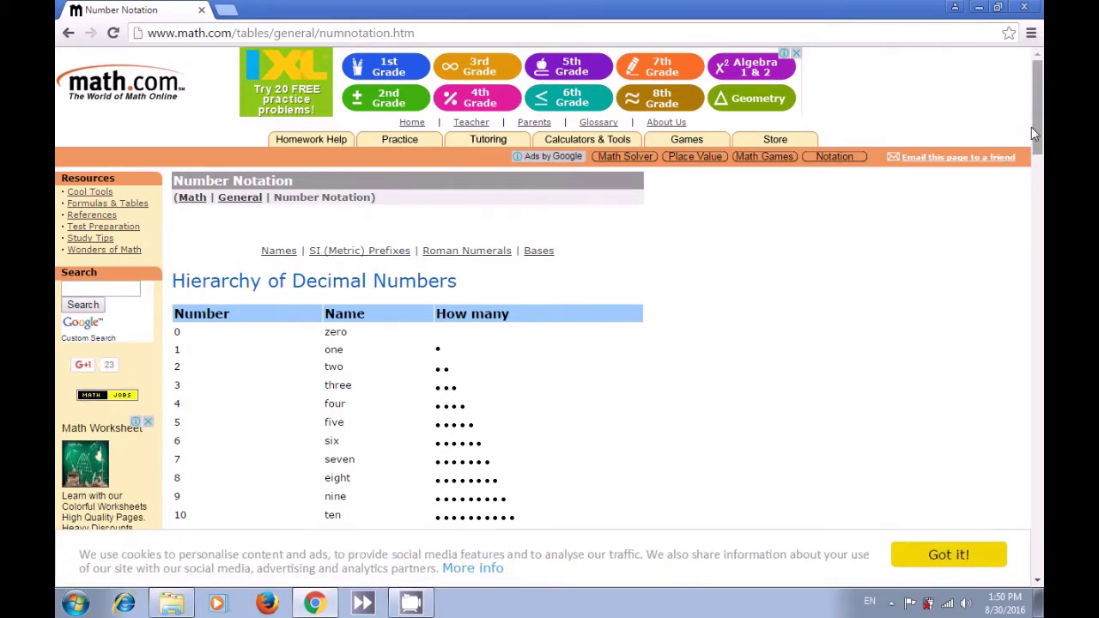
left_click_drag(1037, 123, 1036, 177)
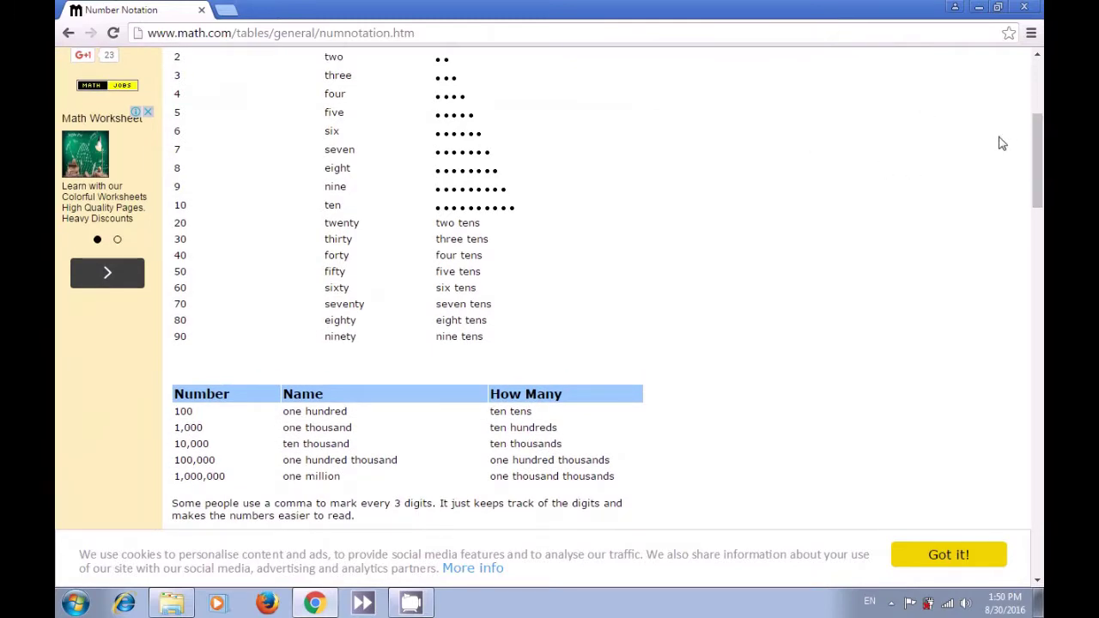
scroll(1033, 114, "up", 1)
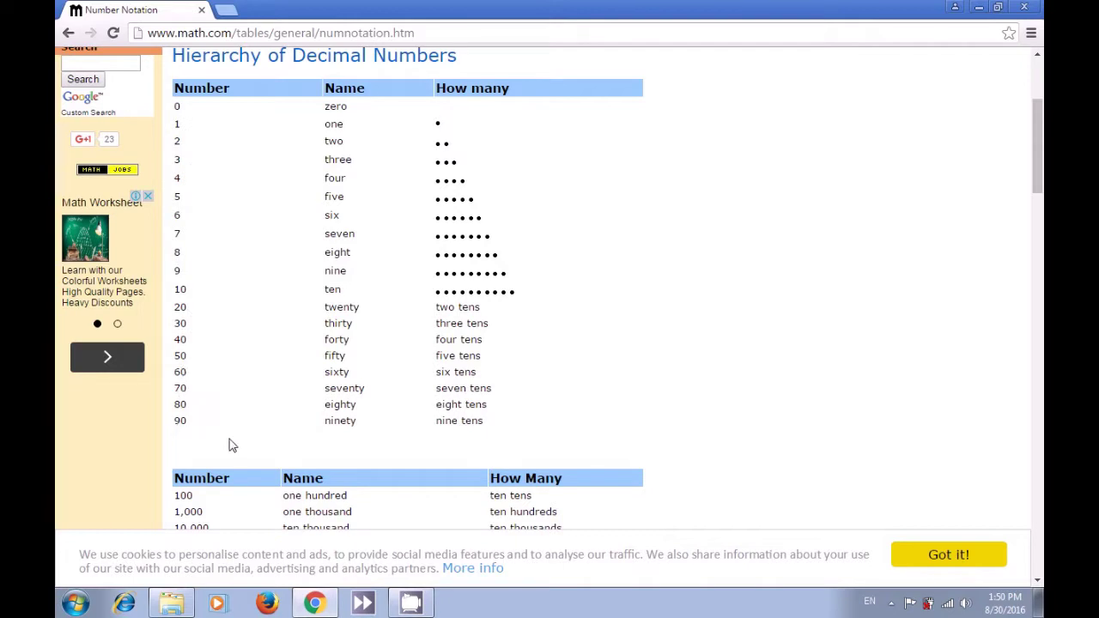
scroll(543, 418, "down", 1)
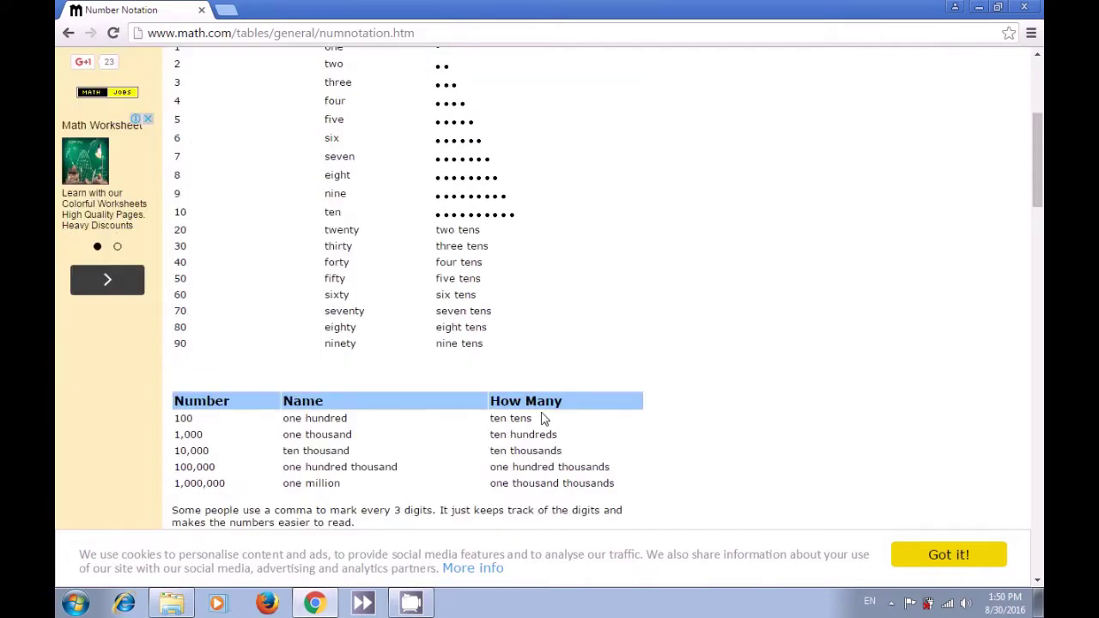
scroll(543, 418, "down", 1)
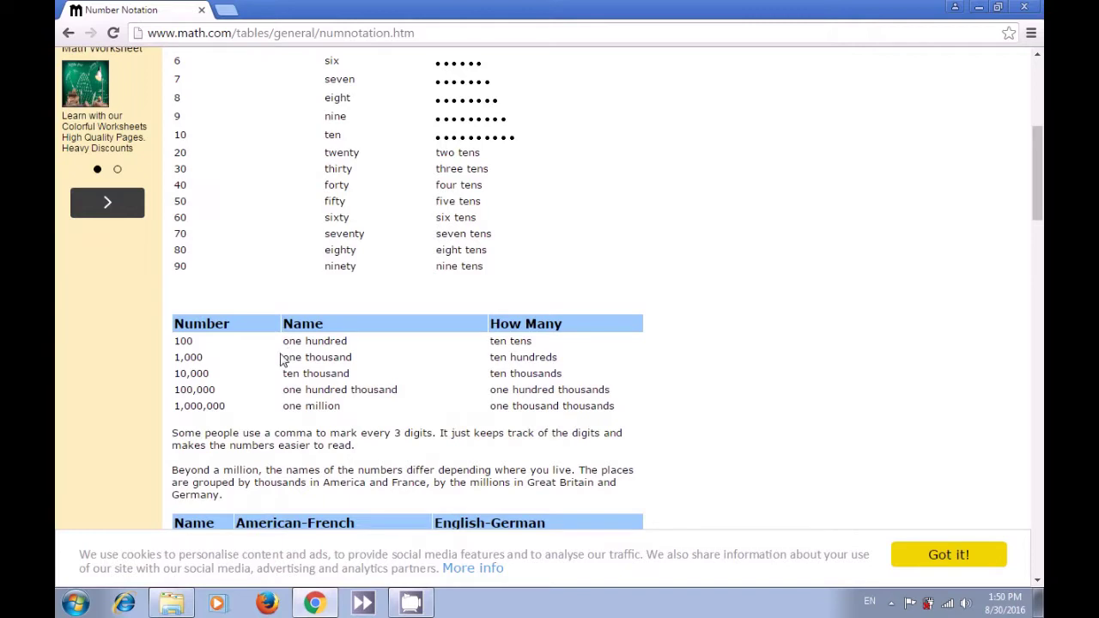
scroll(308, 404, "down", 1)
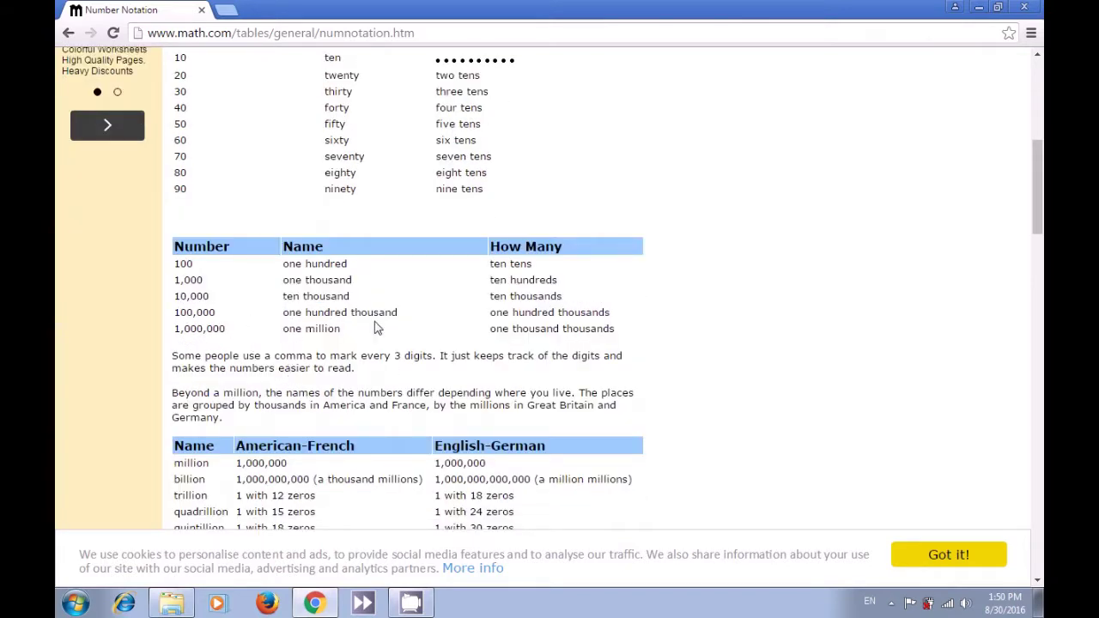
scroll(378, 327, "down", 1)
scroll(376, 321, "down", 2)
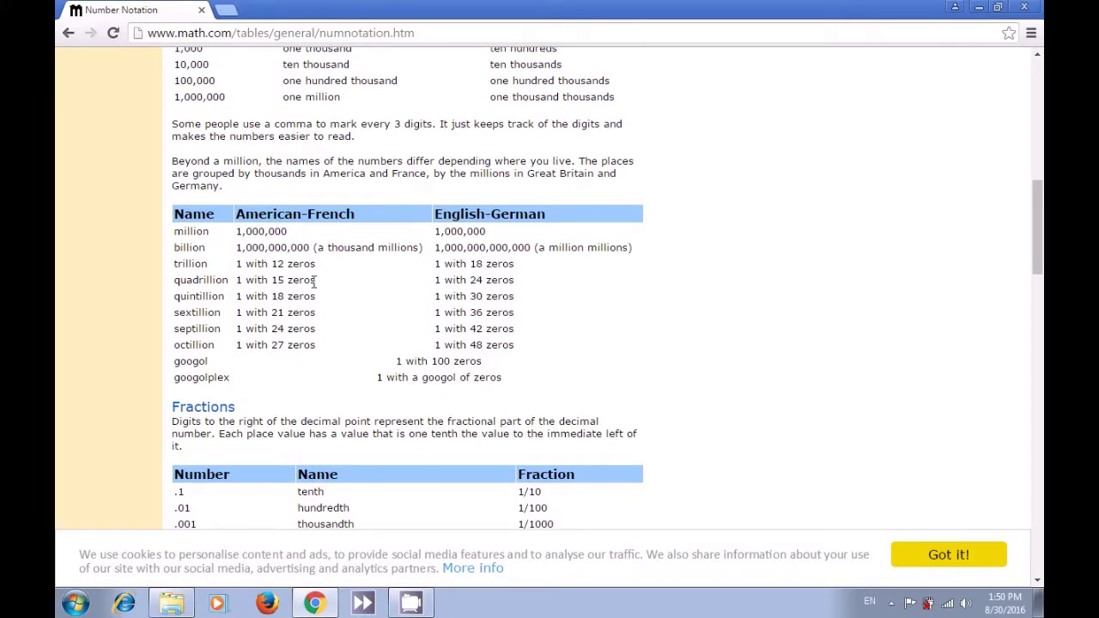
scroll(360, 289, "down", 3)
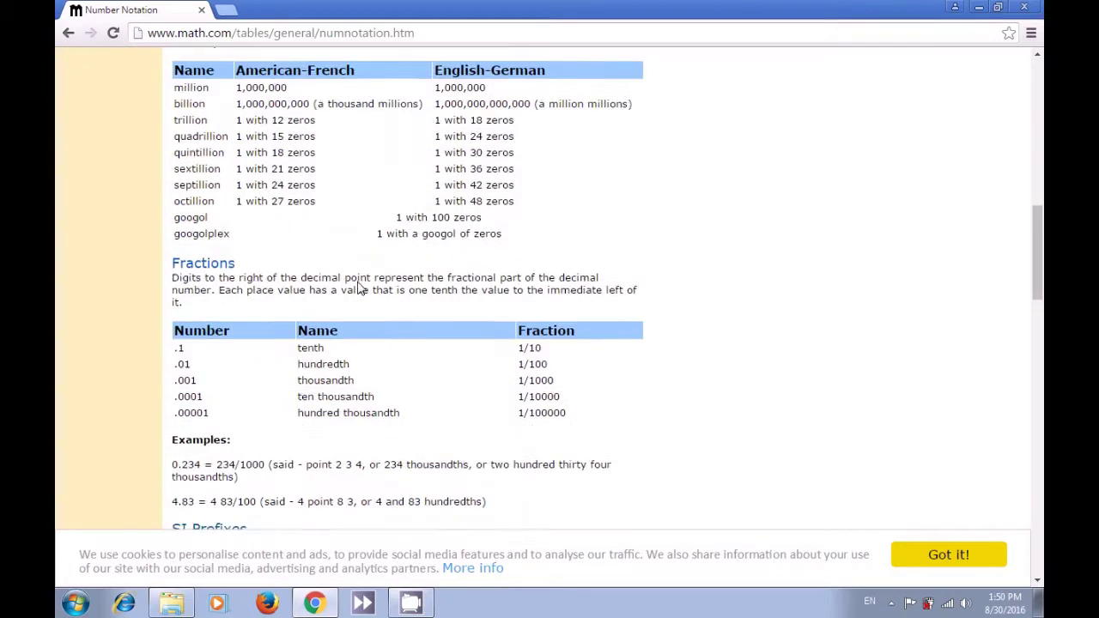
scroll(342, 288, "down", 4)
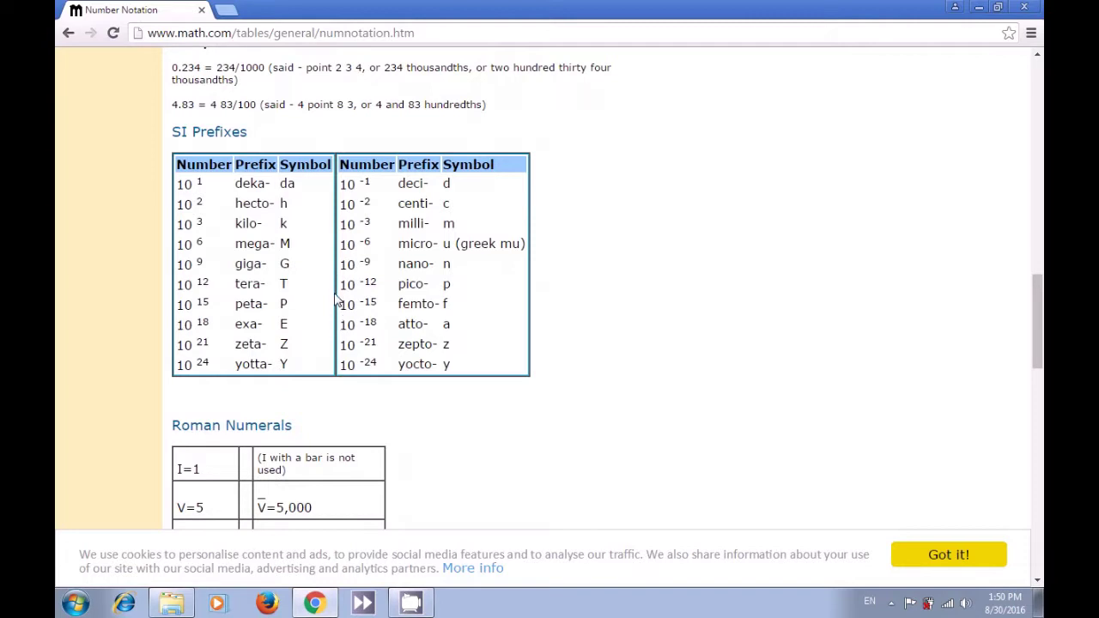
left_click_drag(1037, 319, 1041, 113)
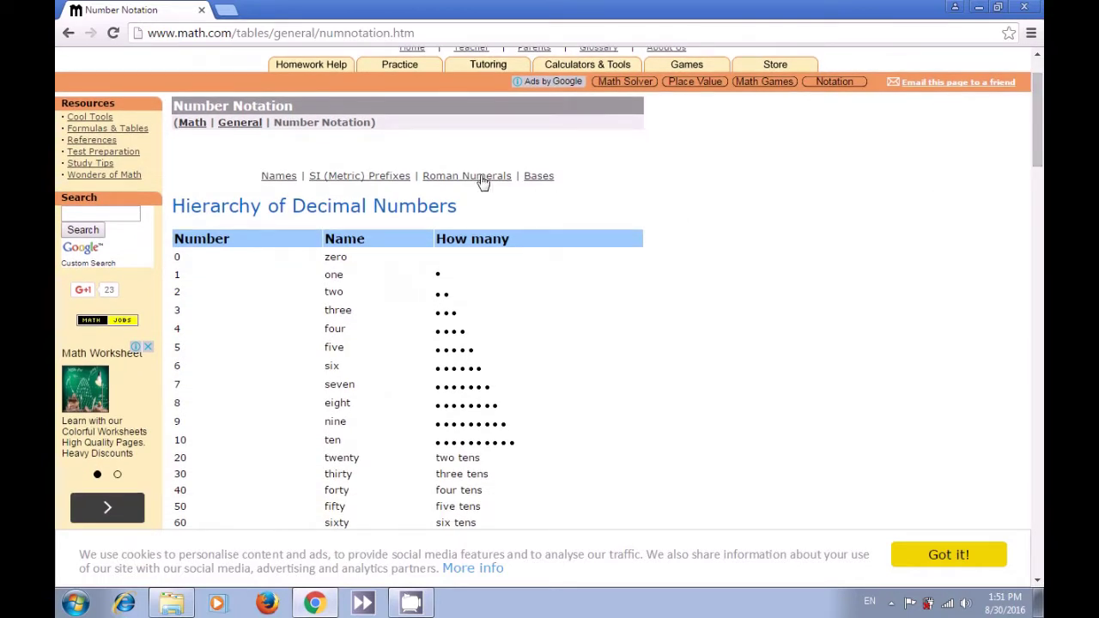
- Return to the reference list, open the Addition Table, scroll through its sums, and go back
left_click(69, 41)
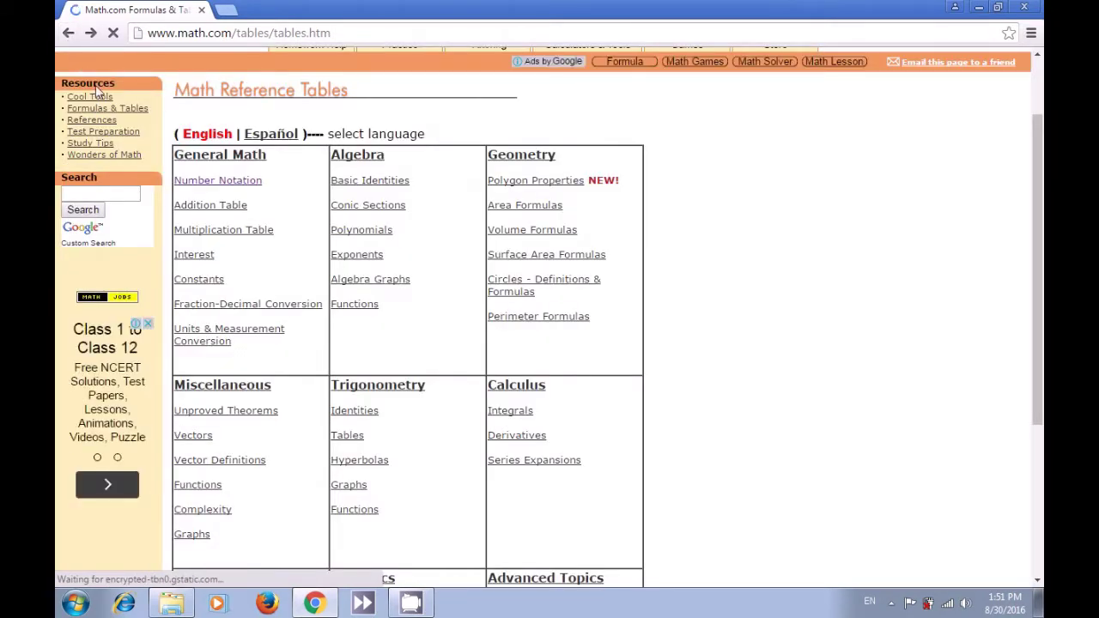
left_click(197, 213)
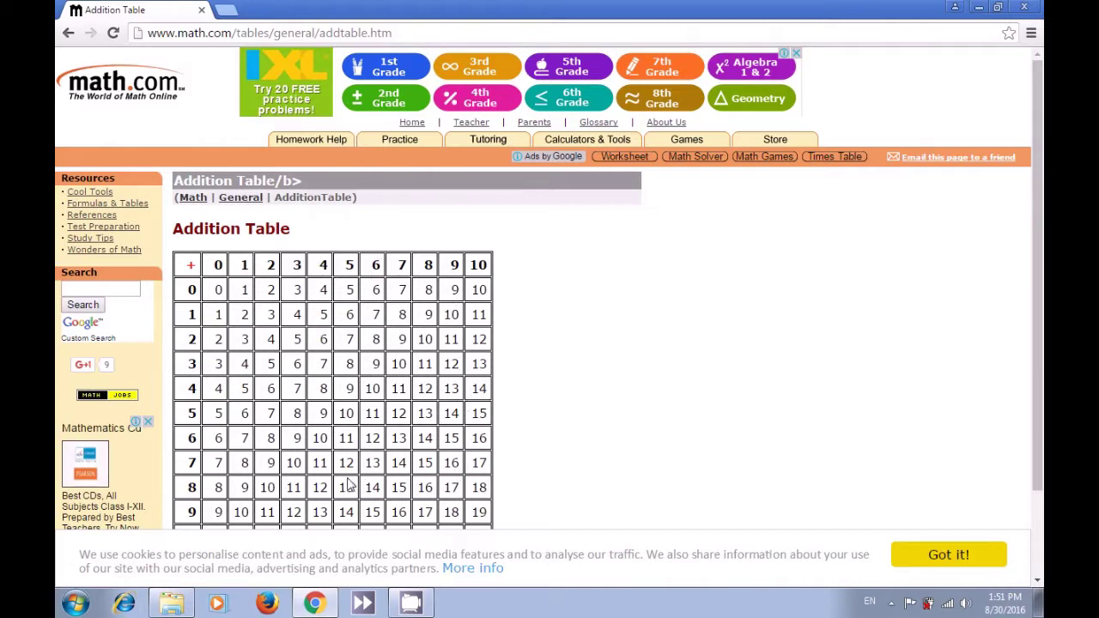
scroll(378, 440, "down", 3)
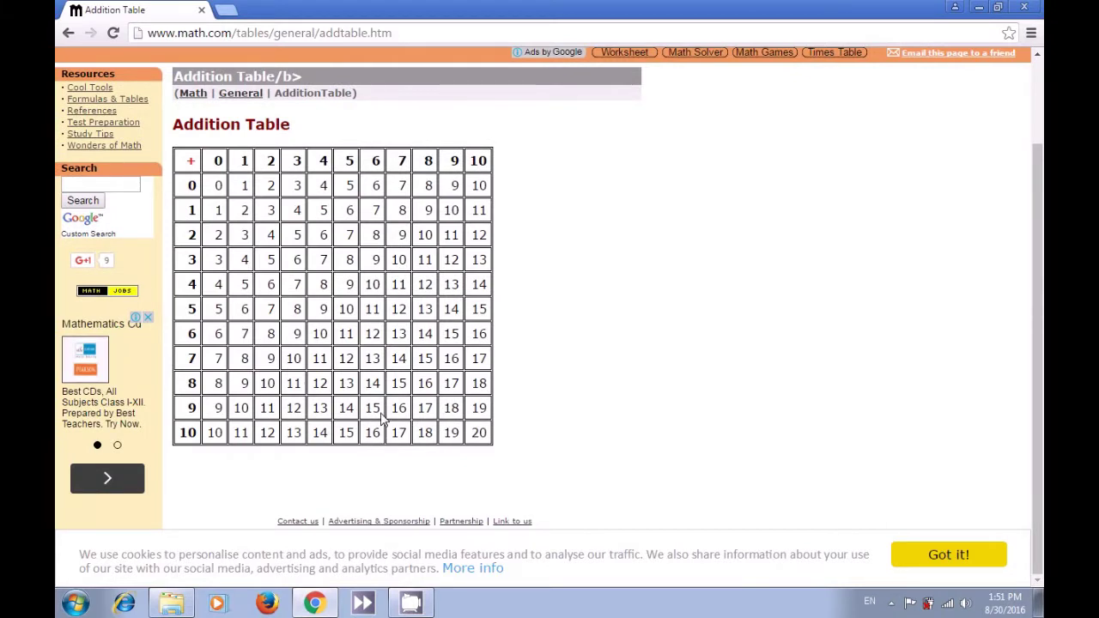
scroll(382, 419, "up", 3)
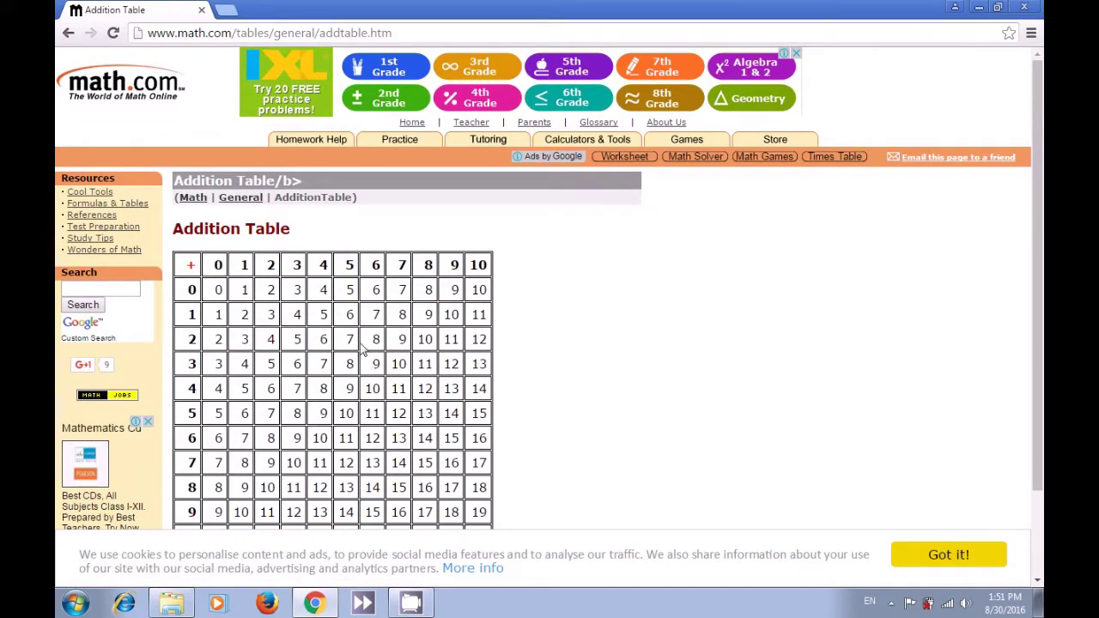
left_click(68, 32)
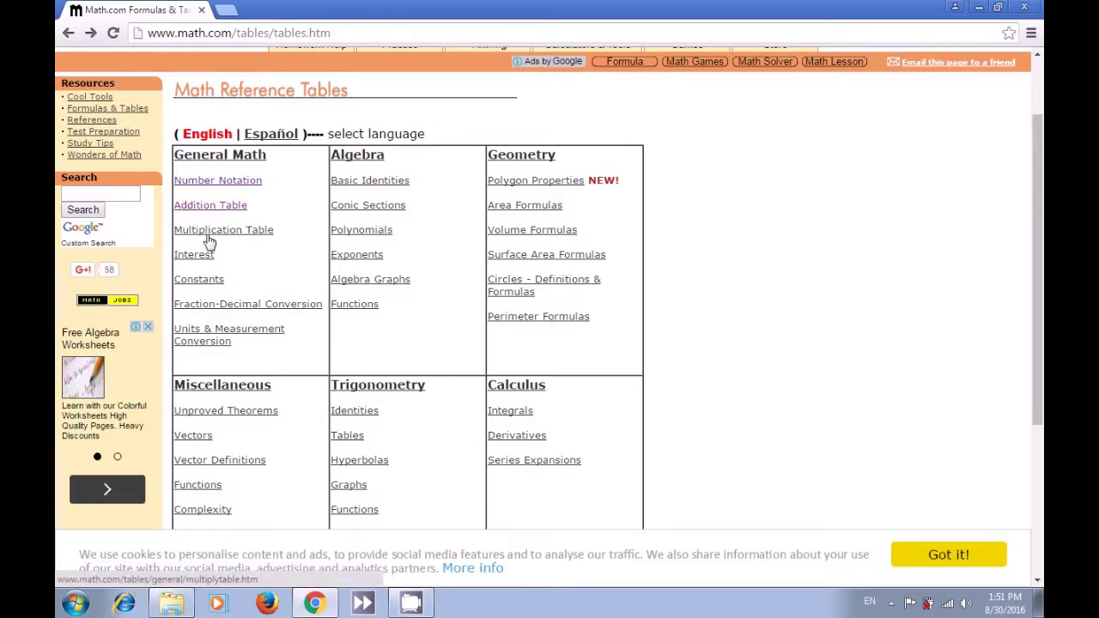
- Open the Multiplication Table, scroll it, then go back to the Math Reference Tables index
left_click(211, 241)
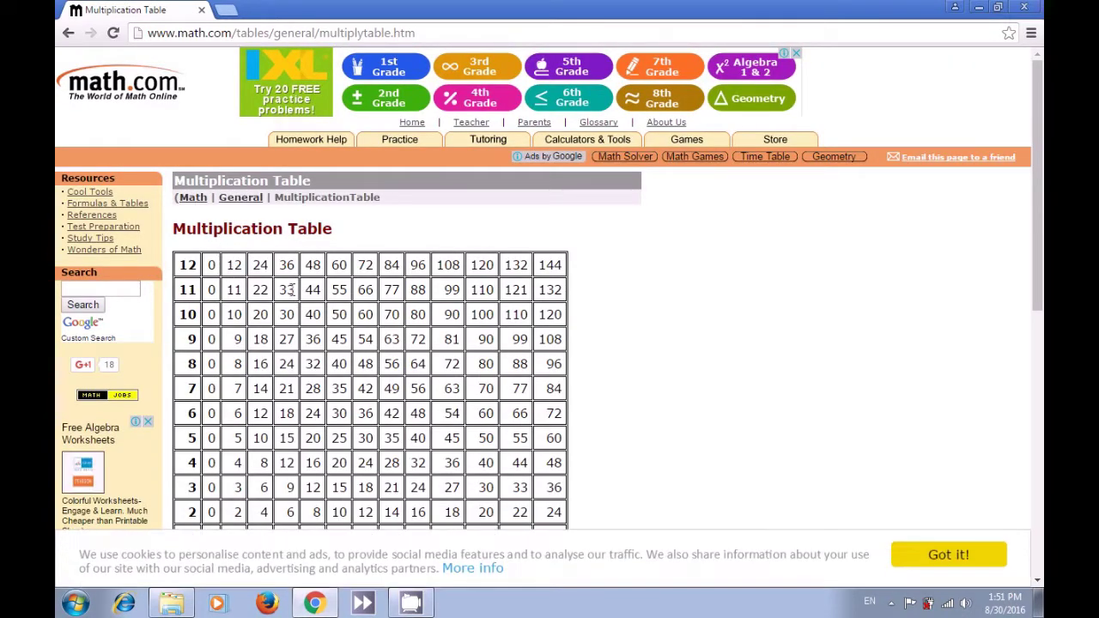
left_click_drag(1036, 254, 1036, 311)
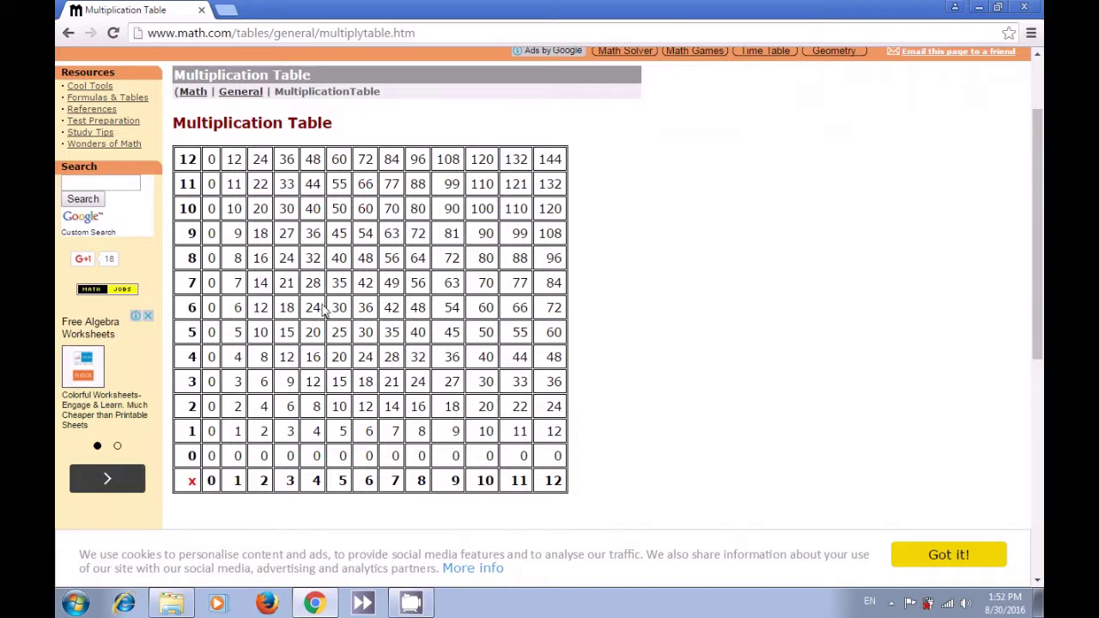
left_click(68, 33)
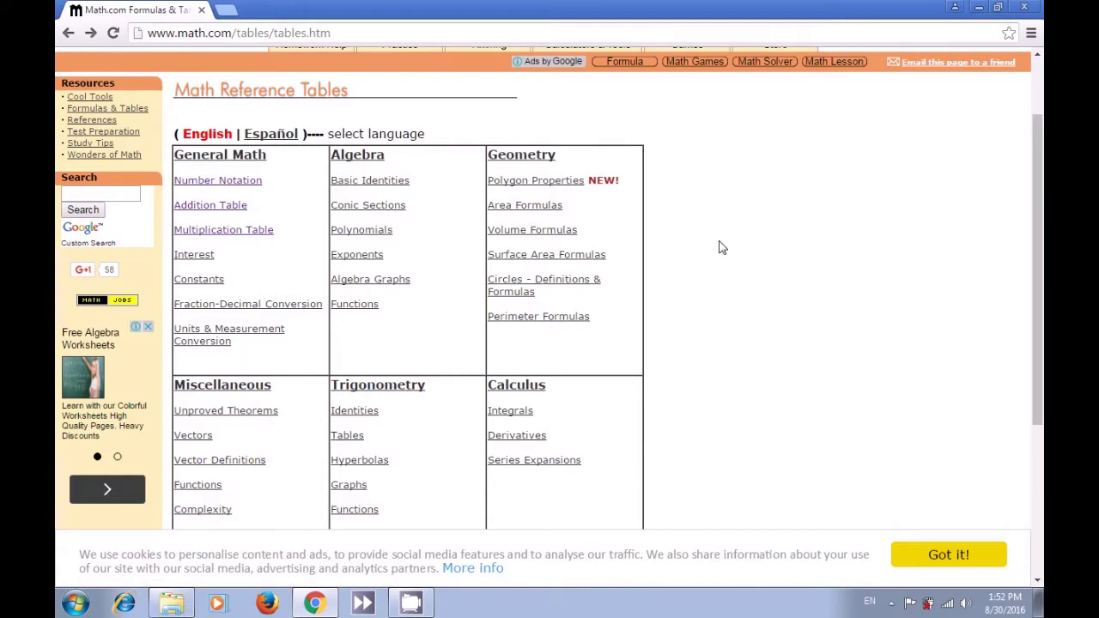
mouse_move(1035, 243)
left_mouse_down()
mouse_move(1040, 344)
mouse_move(1041, 256)
left_mouse_up()
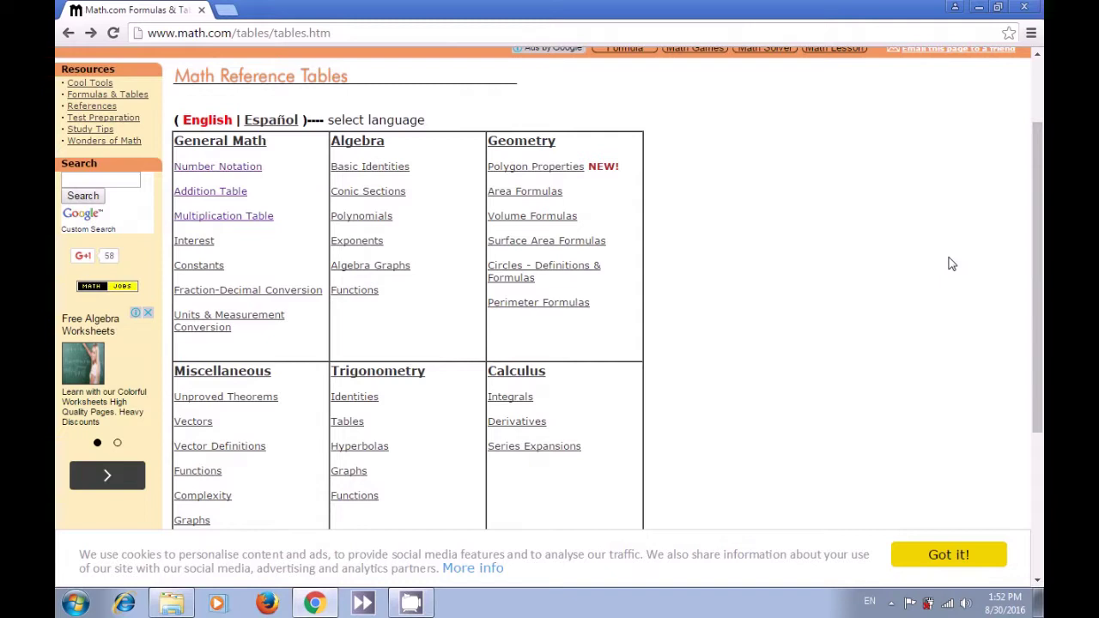
- Open the Area Formulas page, scroll down through the formulas and back up, then return to the index
left_click(519, 197)
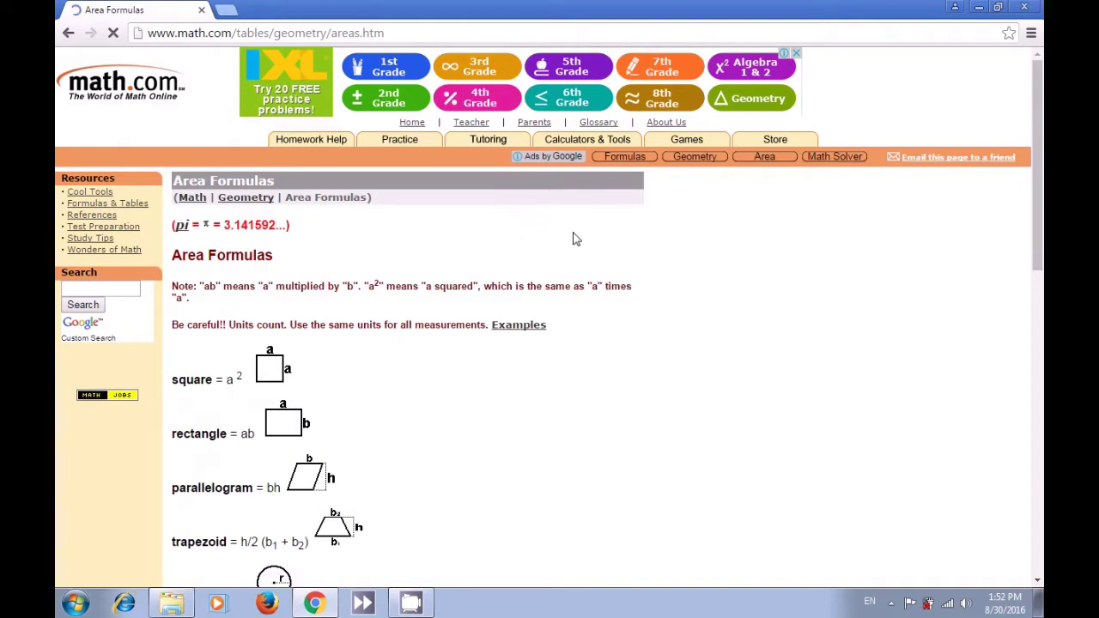
left_click_drag(1040, 226, 1025, 307)
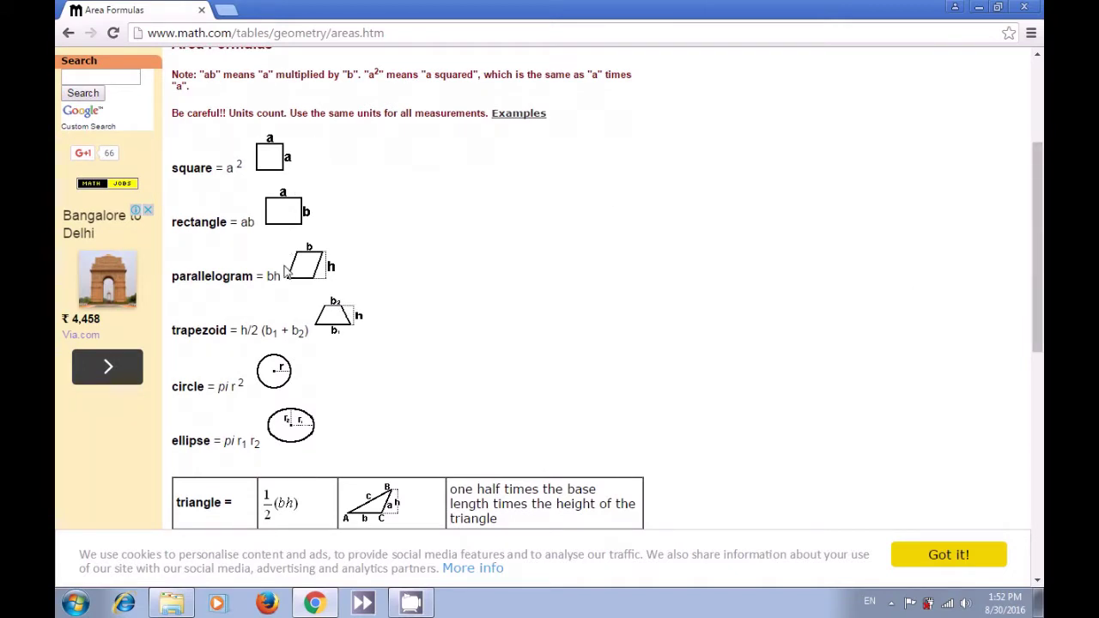
scroll(278, 316, "down", 2)
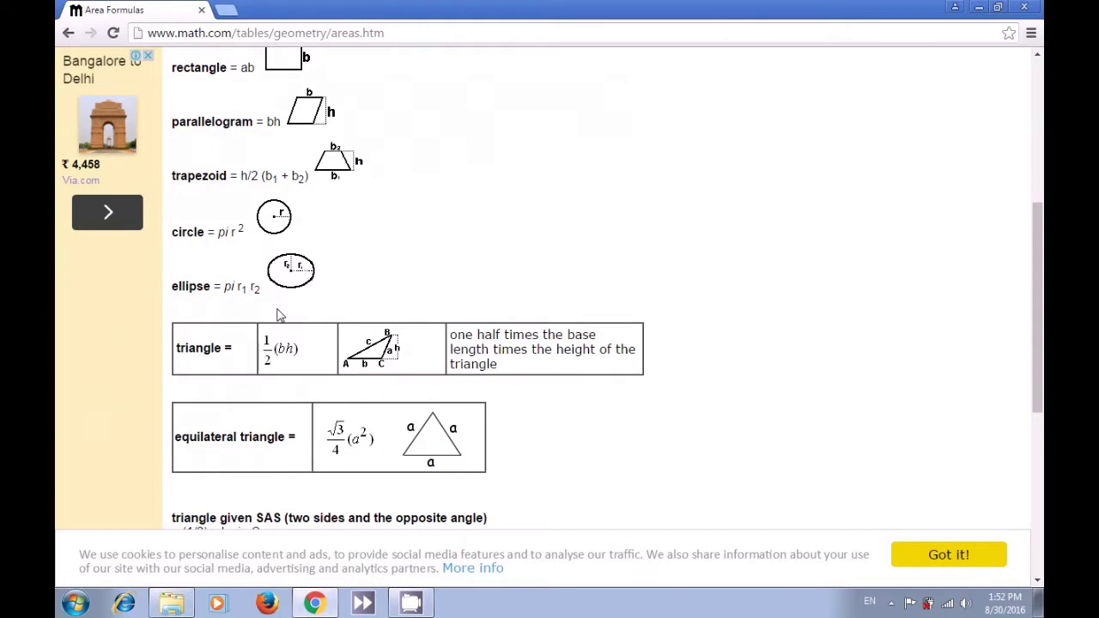
scroll(278, 316, "down", 1)
scroll(278, 316, "down", 1)
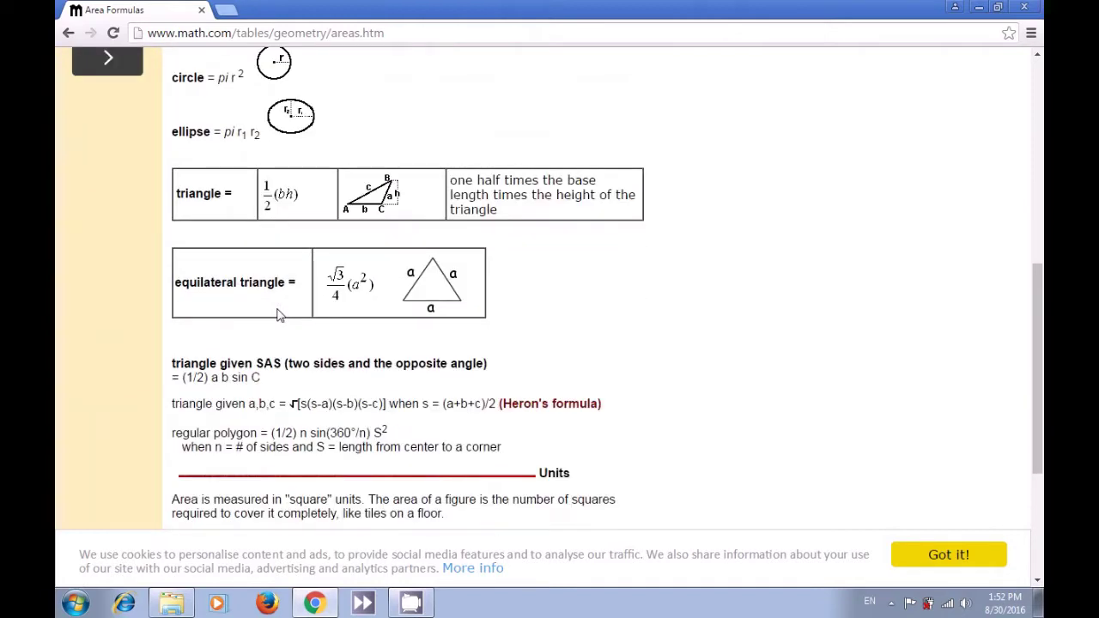
scroll(278, 316, "down", 1)
scroll(279, 316, "up", 3)
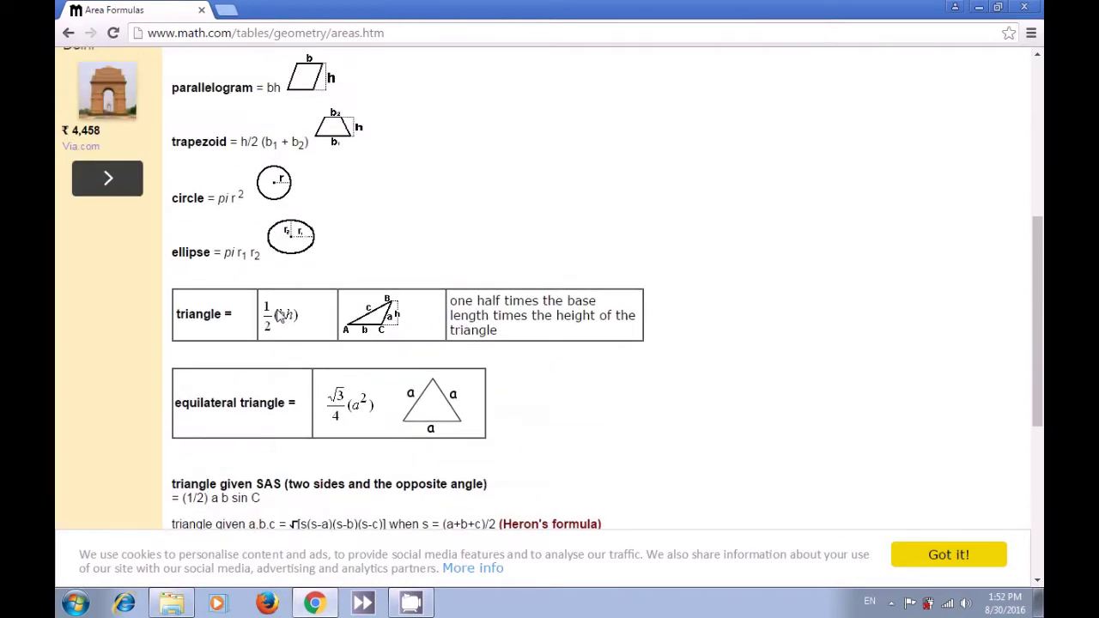
scroll(279, 316, "up", 1)
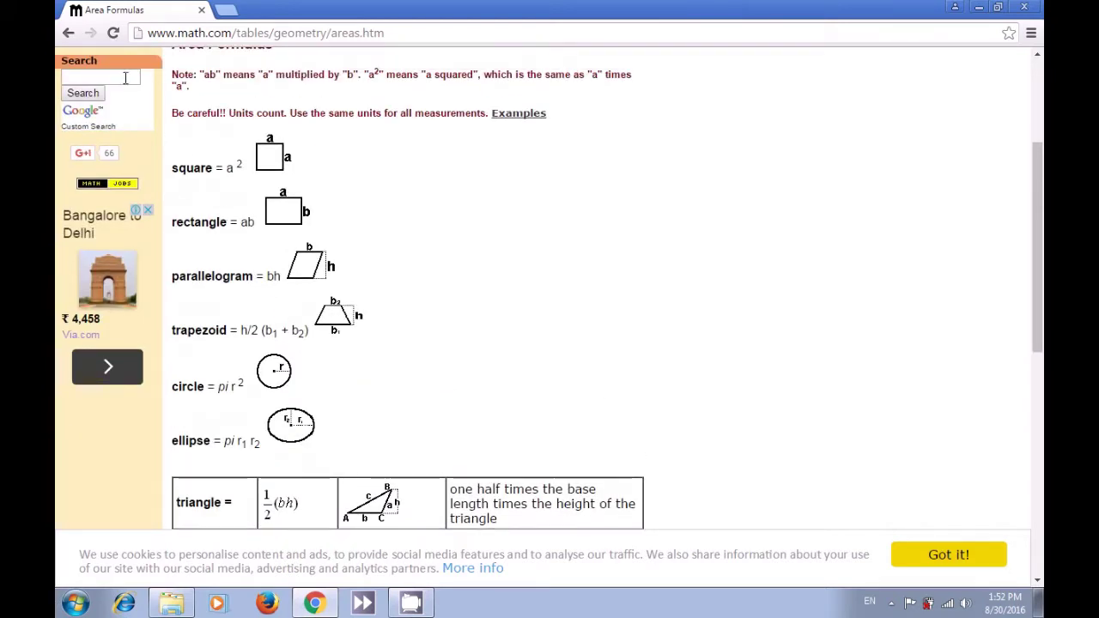
left_click(70, 33)
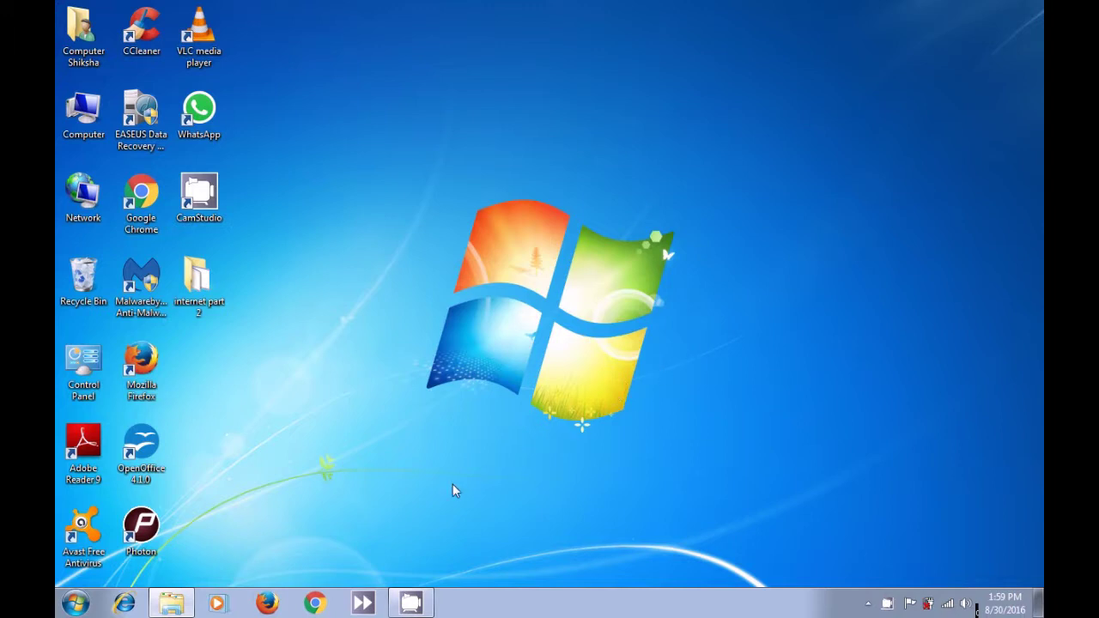
left_click(316, 605)
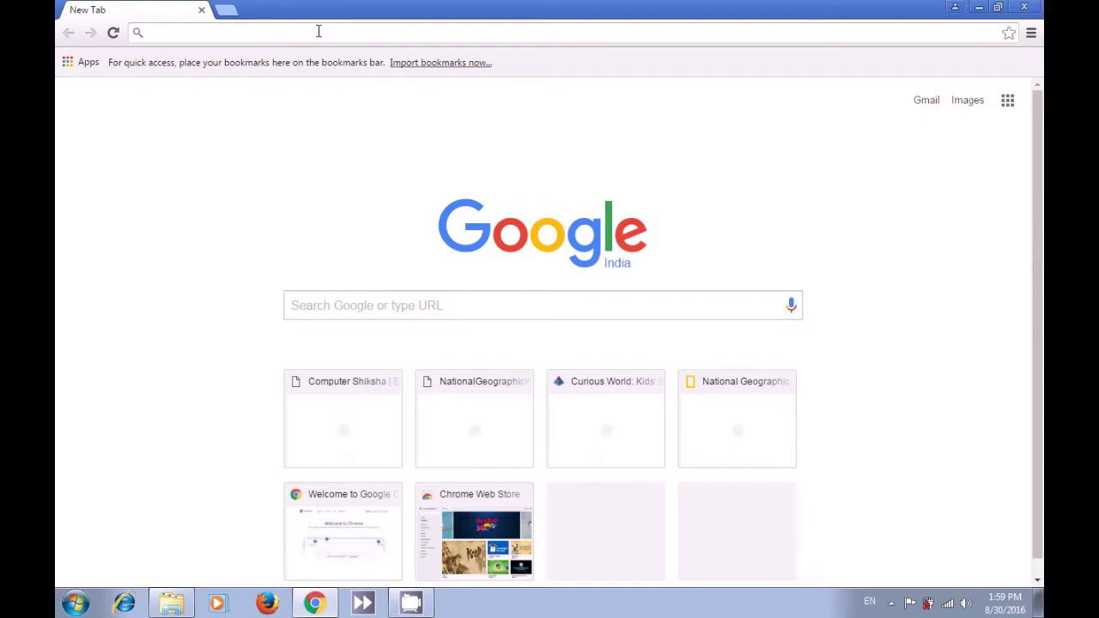
type("www")
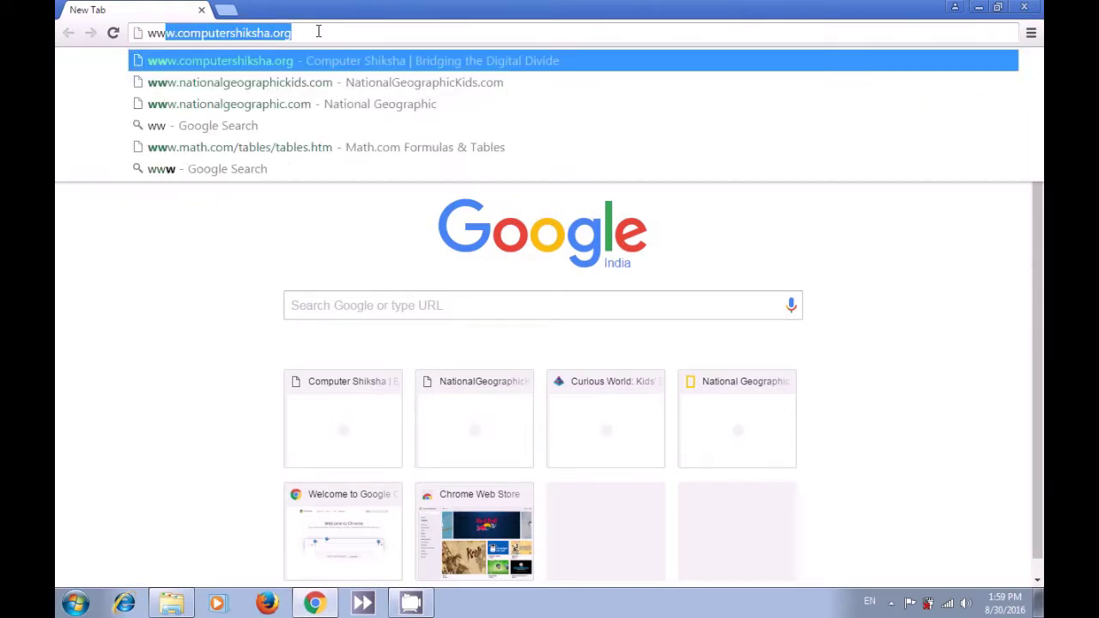
type(".")
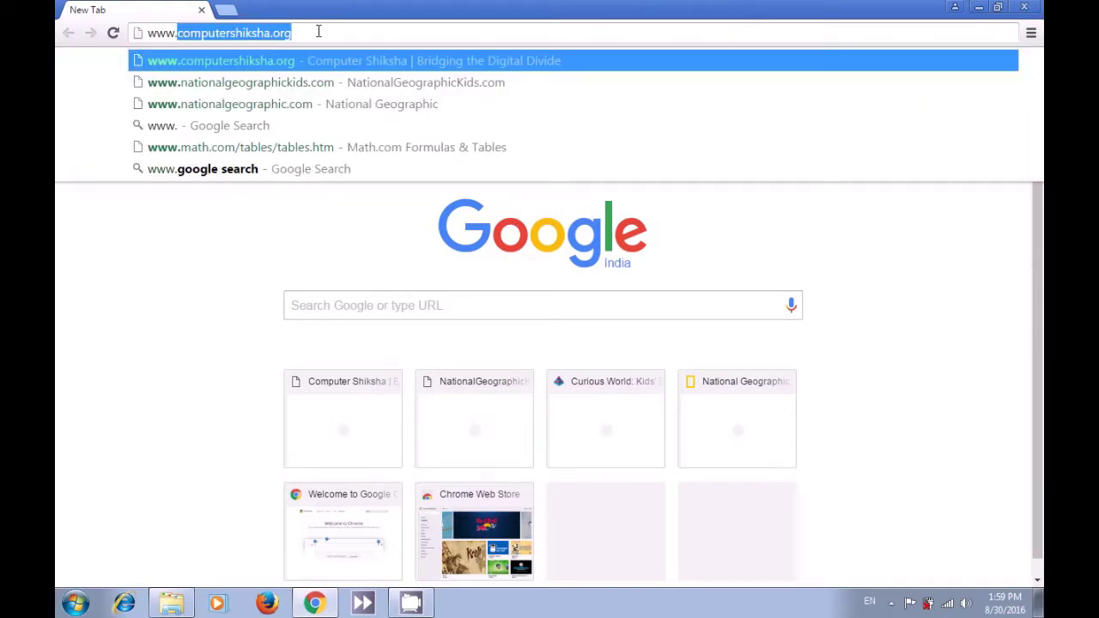
type("jG")
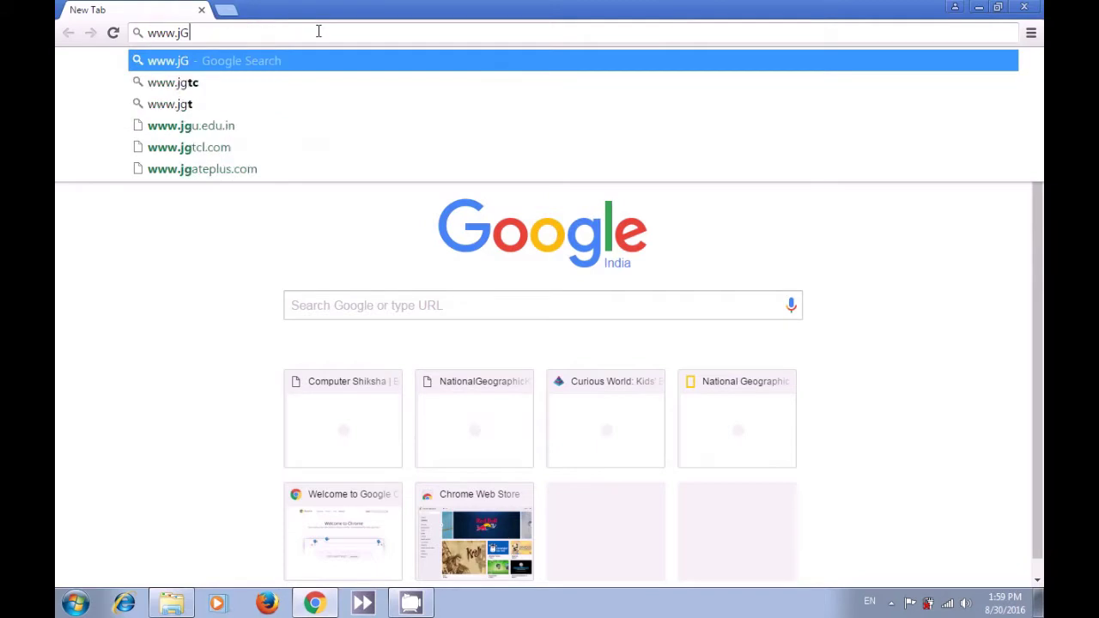
key("BackSpace")
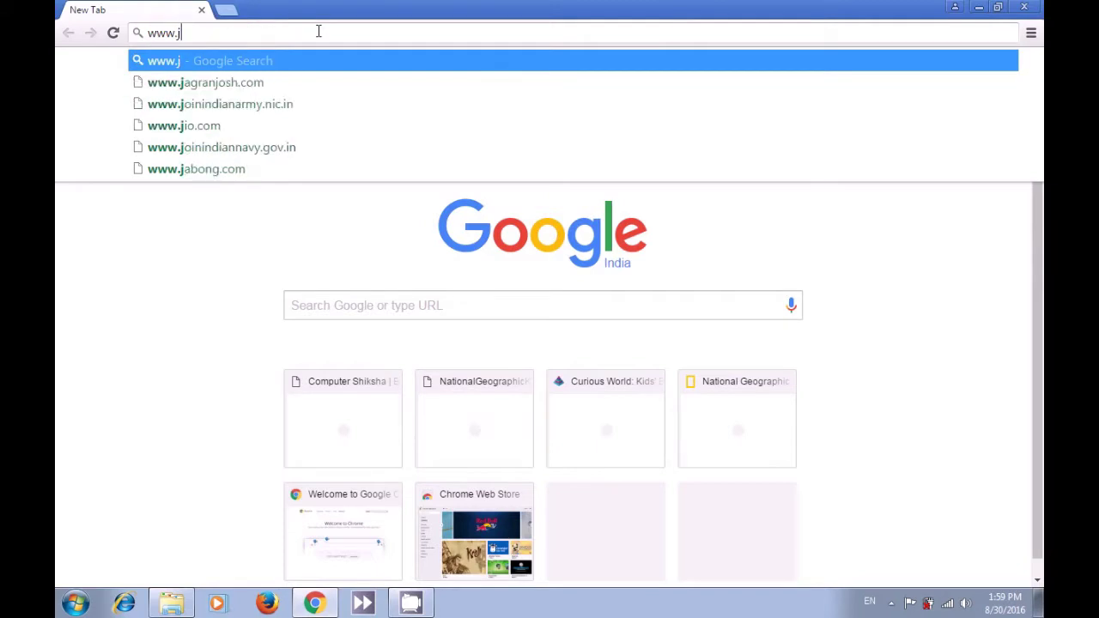
type("a")
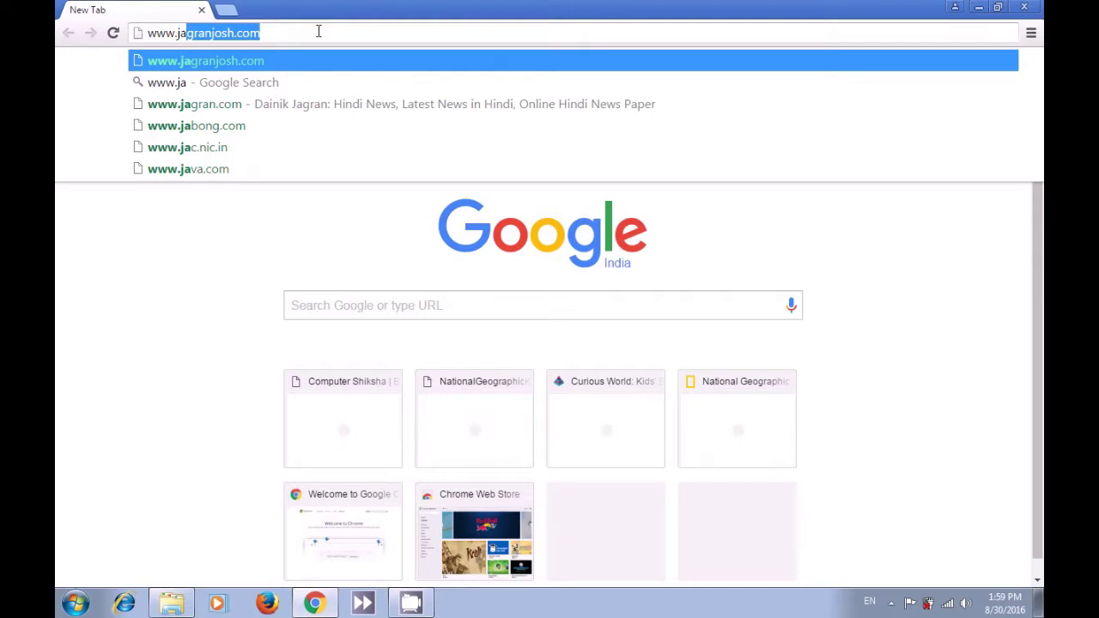
type("ga")
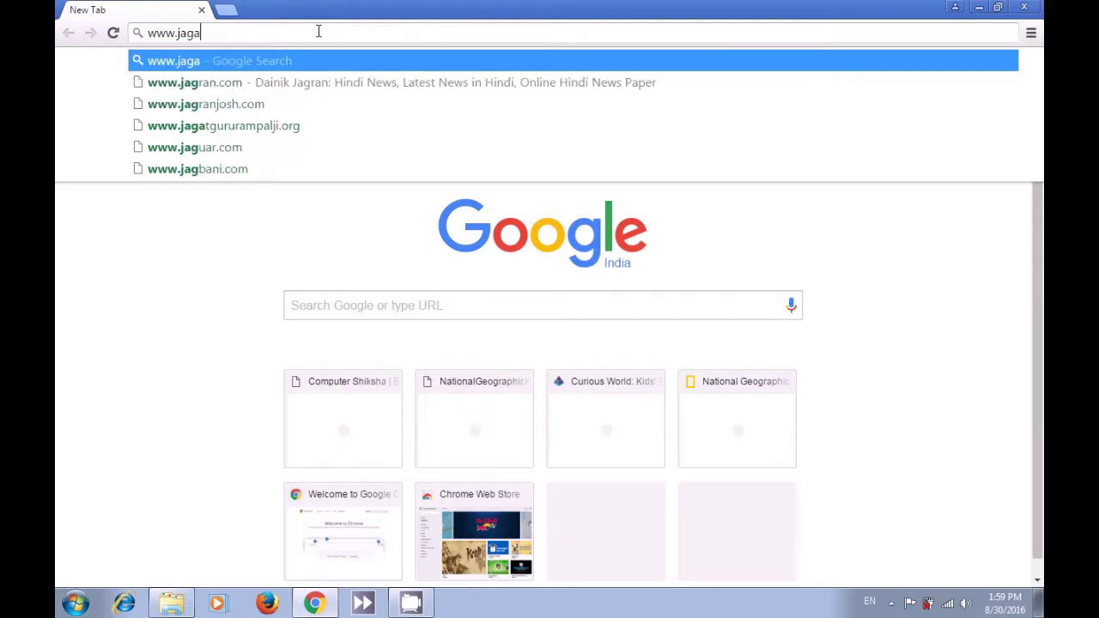
type("ran")
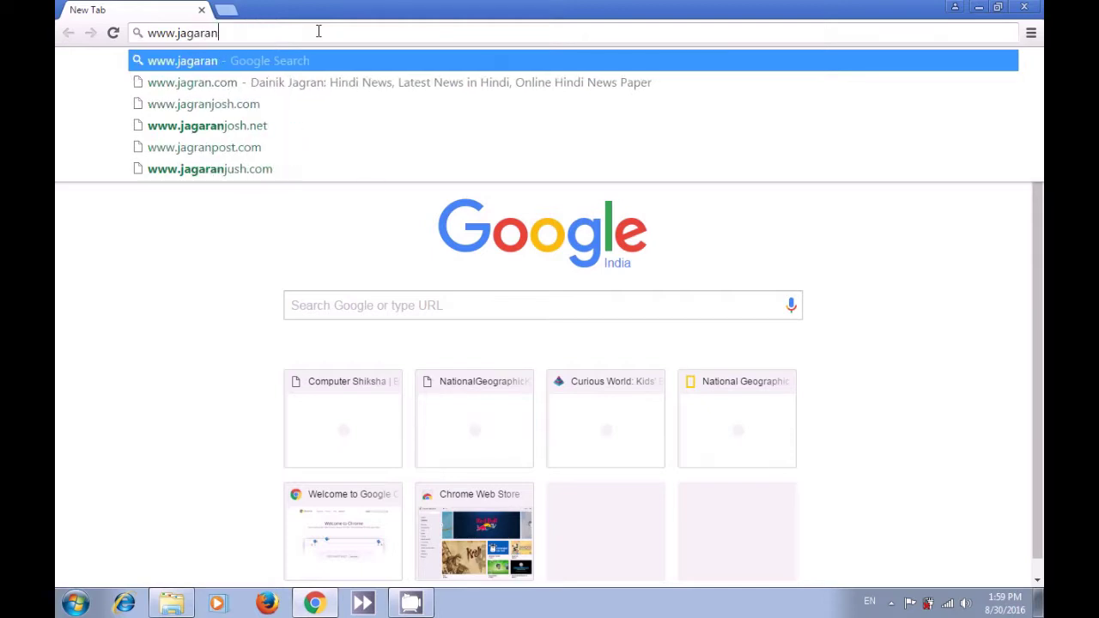
key("BackSpace")
key("BackSpace")
key("BackSpace")
key("BackSpace")
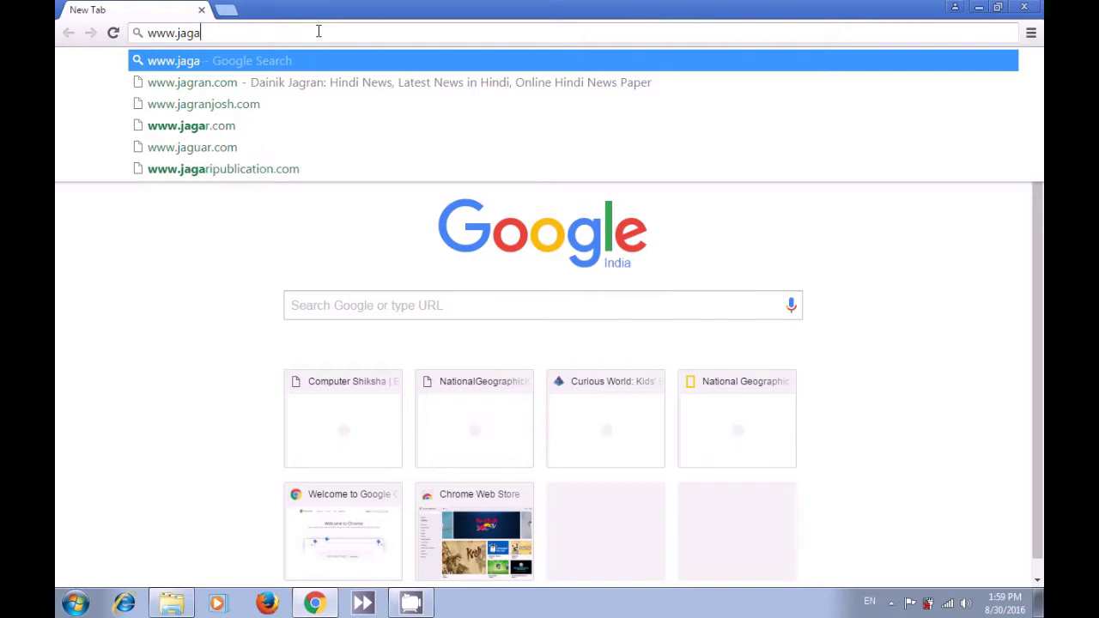
type("ra")
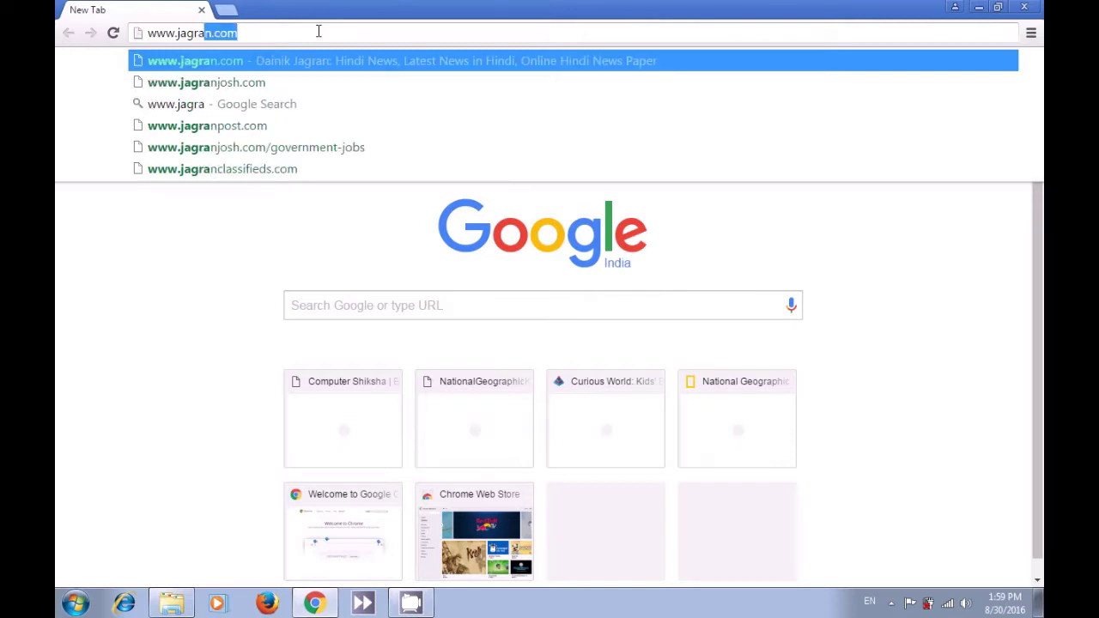
type("n")
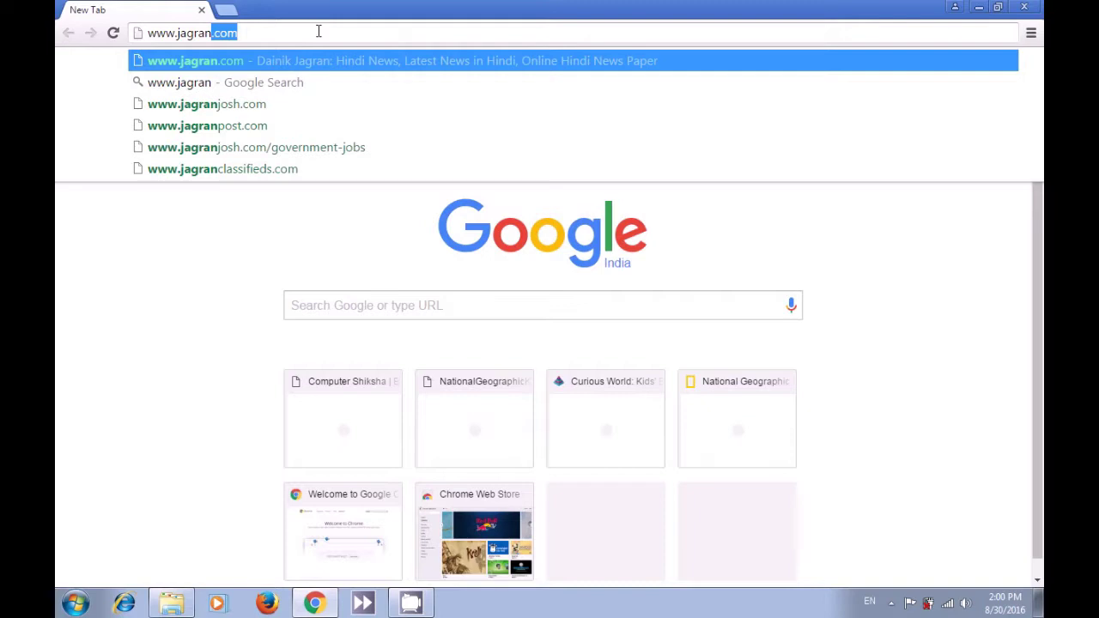
type("jo")
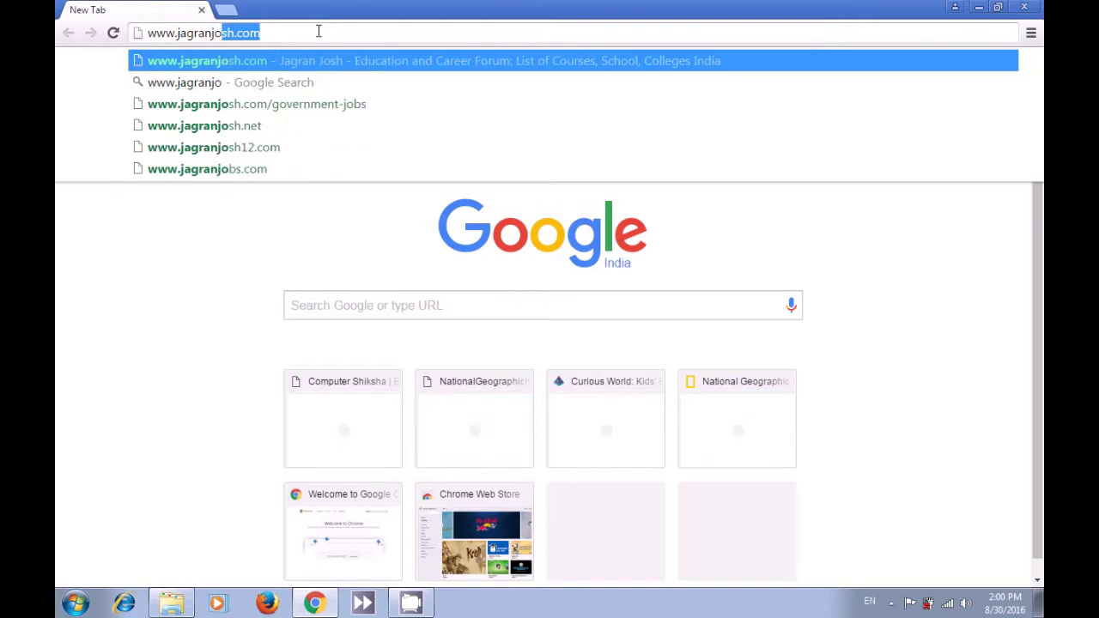
type("h")
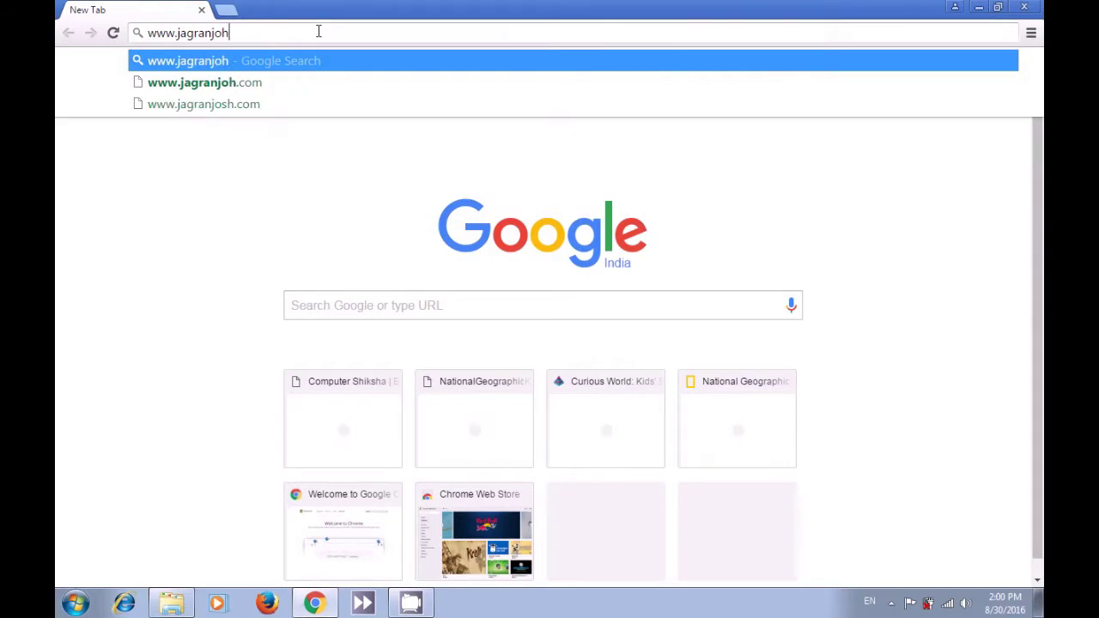
key("BackSpace")
type("sh")
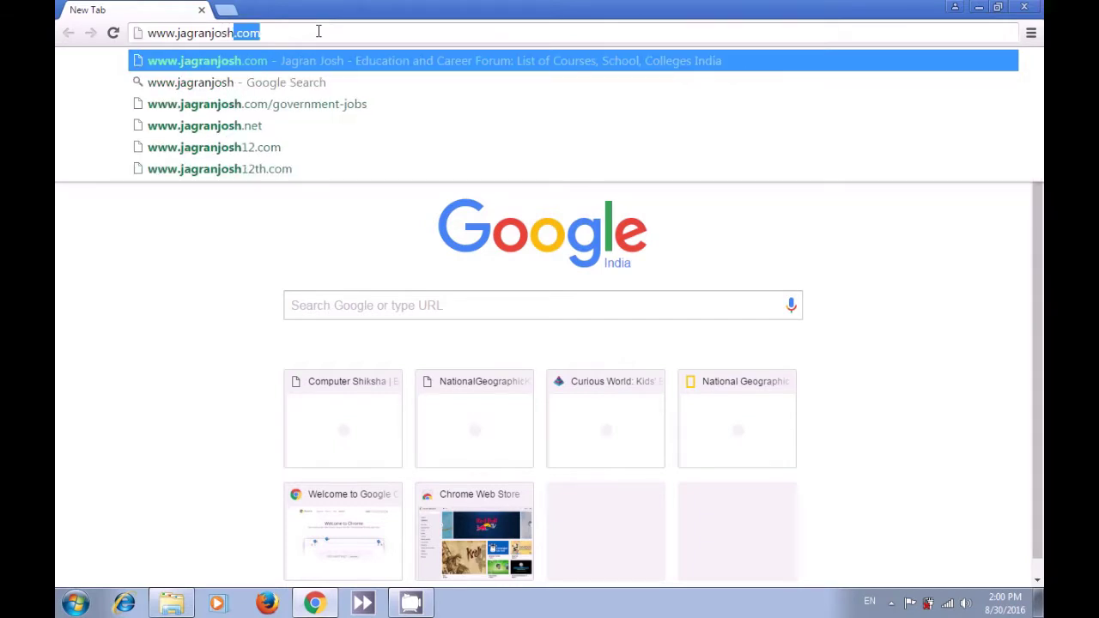
type(".com")
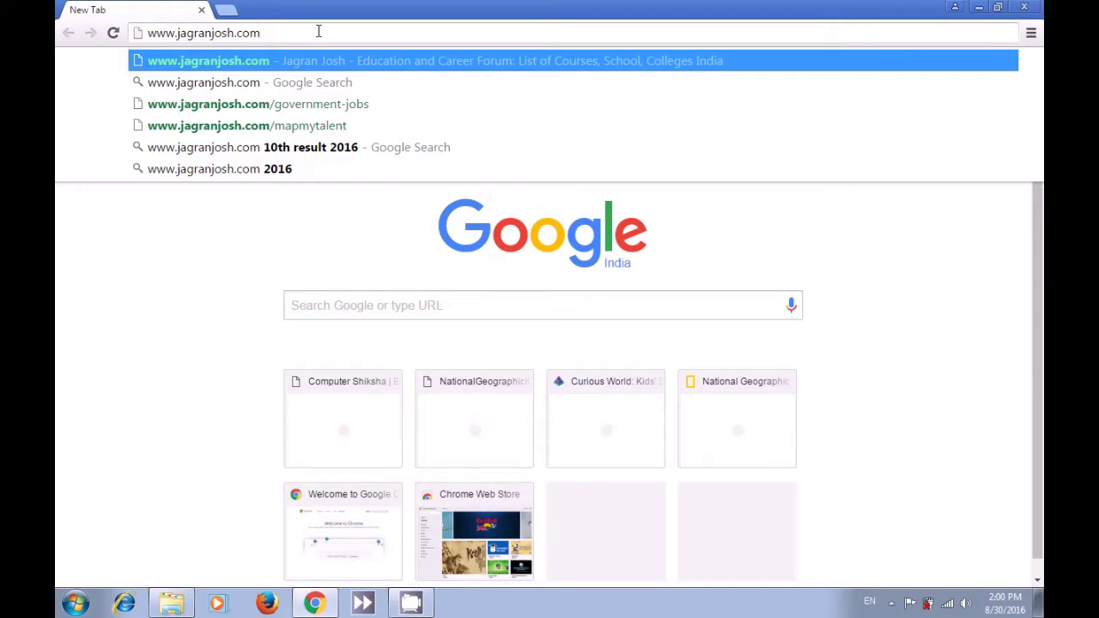
key("Return")
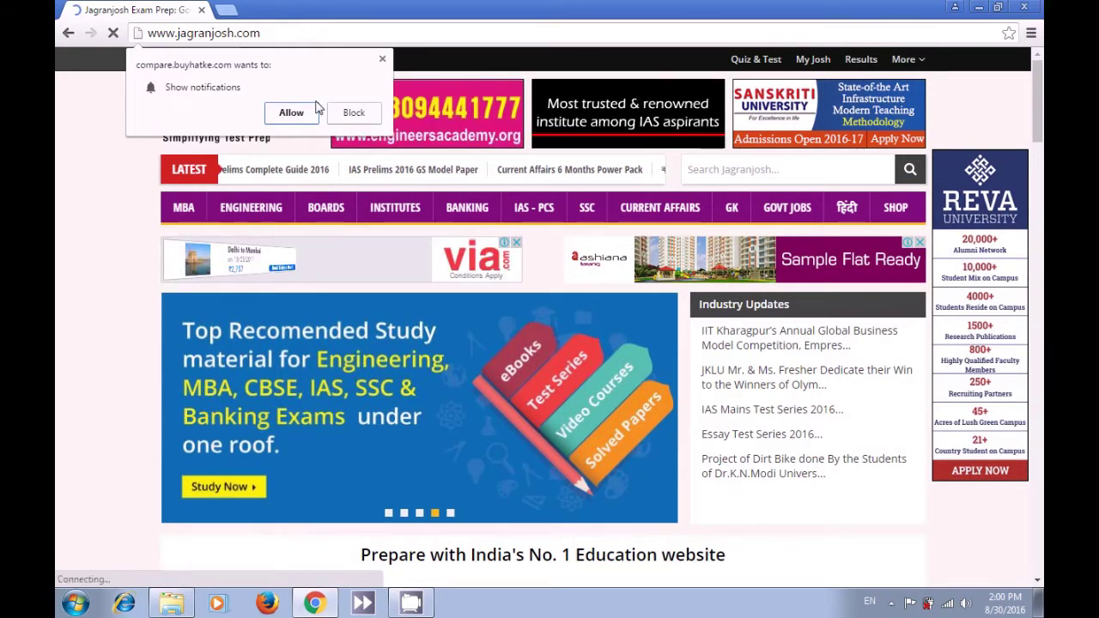
left_click(383, 61)
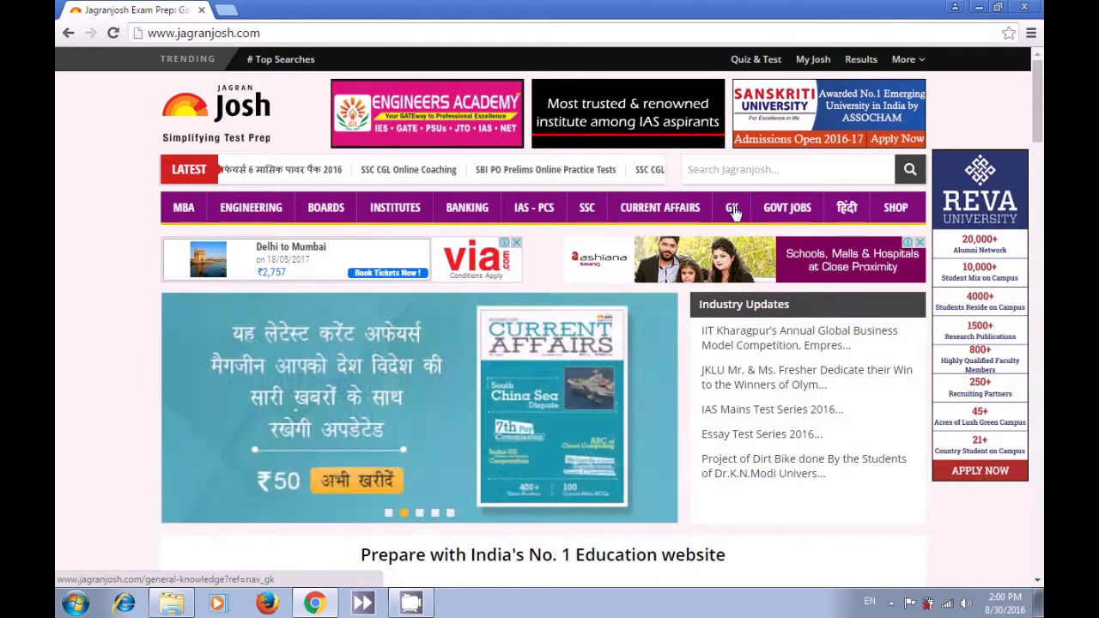
mouse_move(816, 210)
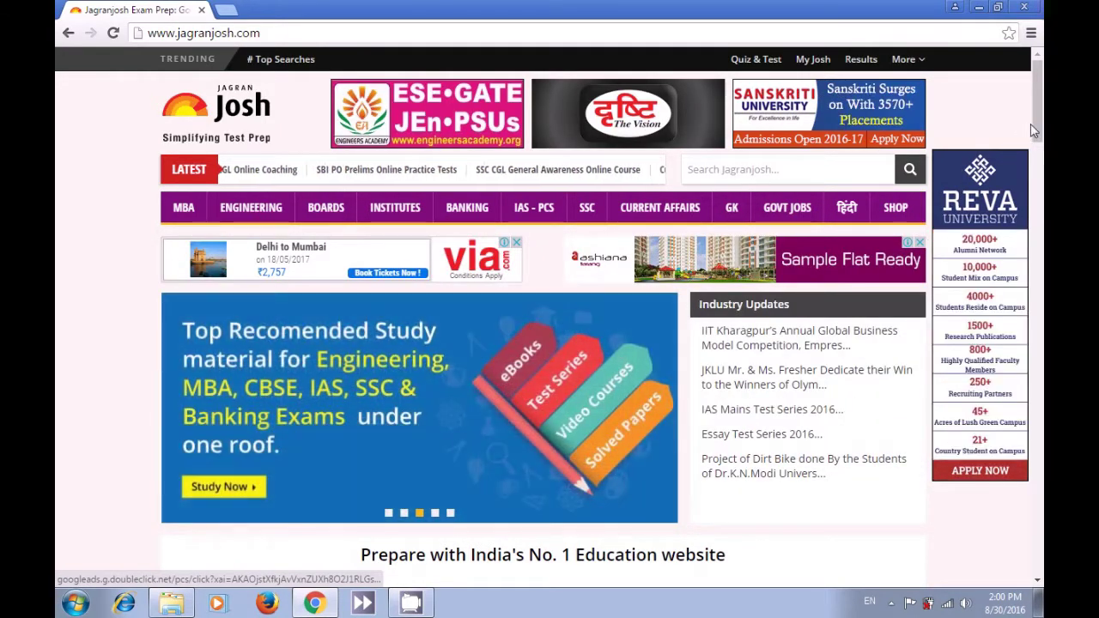
left_click_drag(1036, 120, 1040, 182)
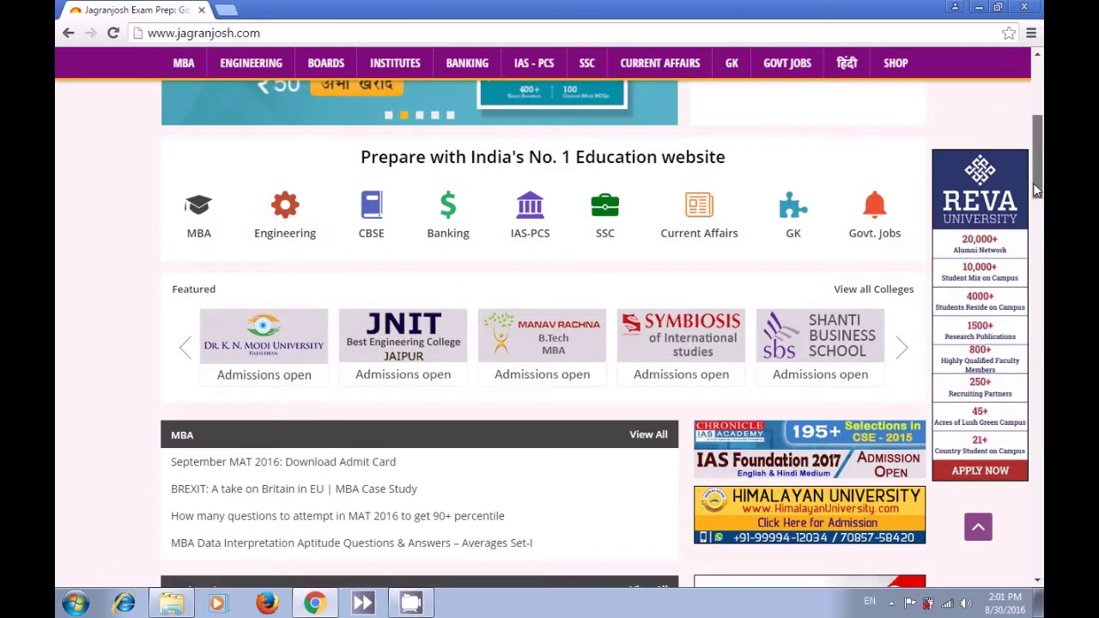
scroll(1038, 172, "down", 3)
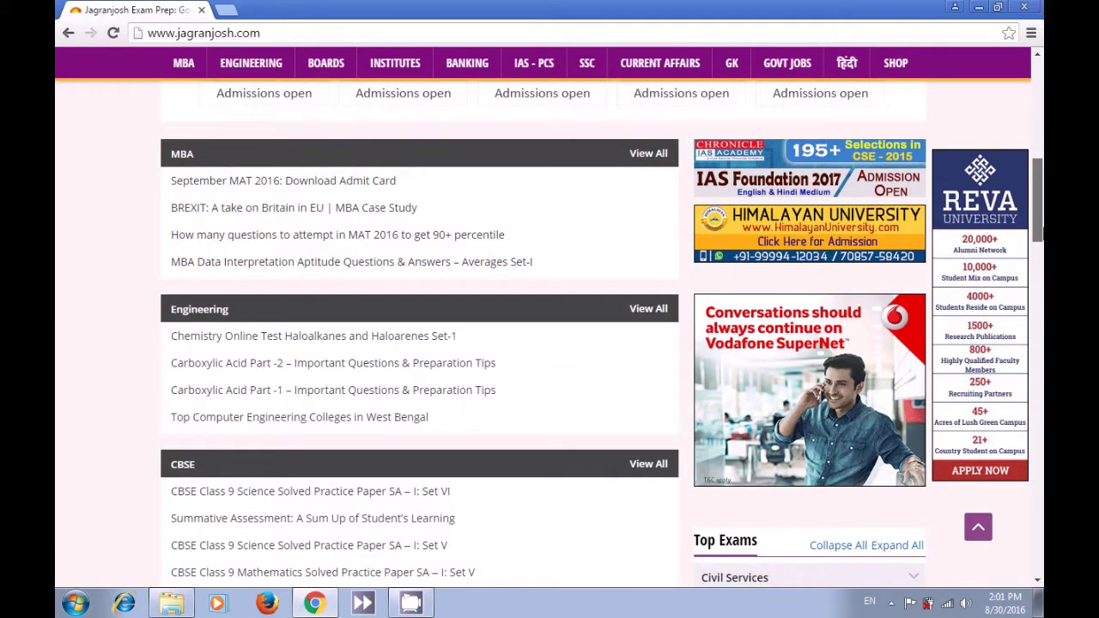
scroll(550, 335, "down", 2)
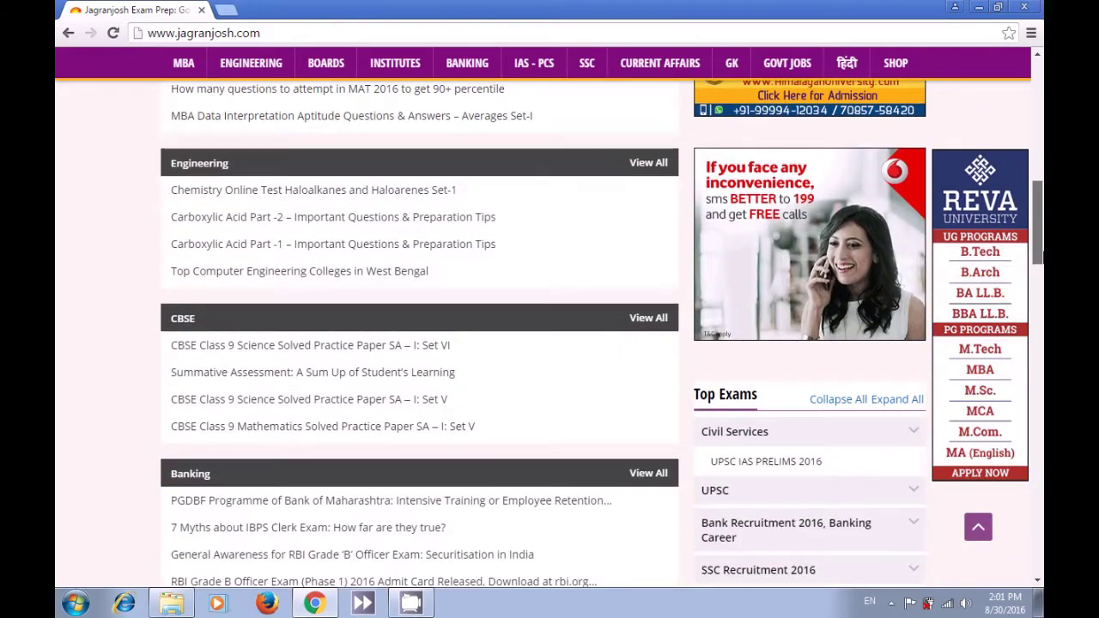
scroll(550, 335, "down", 2)
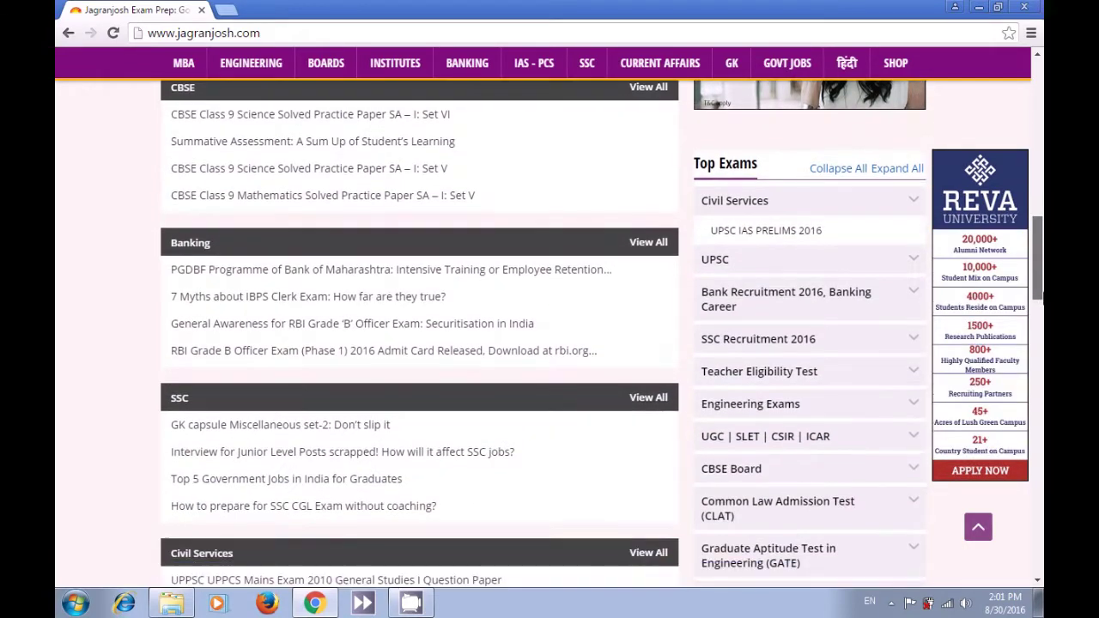
scroll(549, 334, "down", 4)
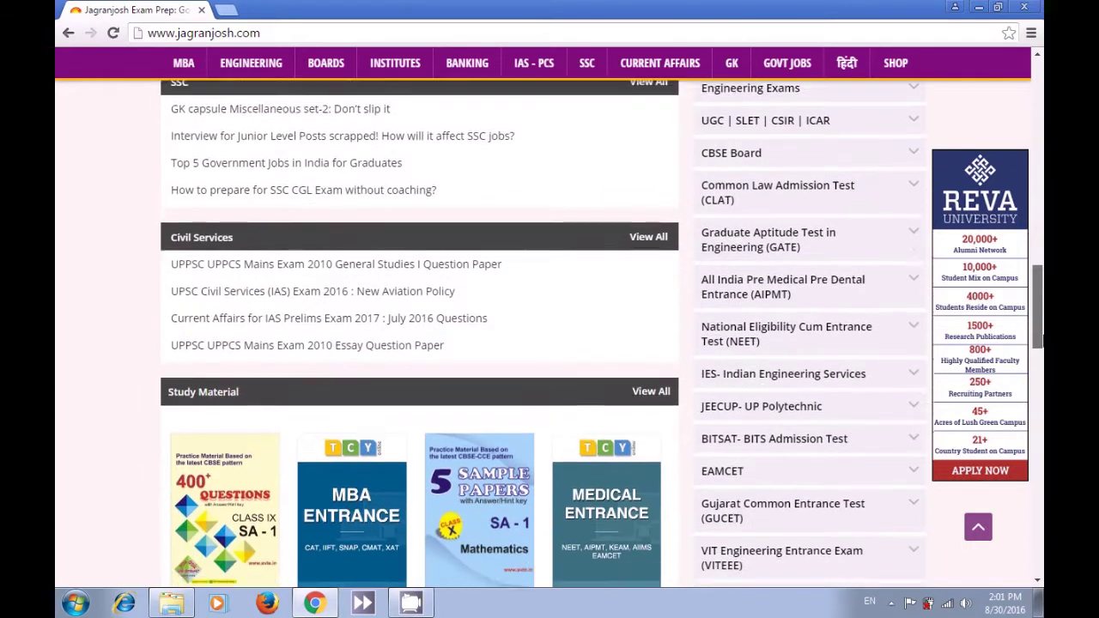
scroll(549, 335, "down", 2)
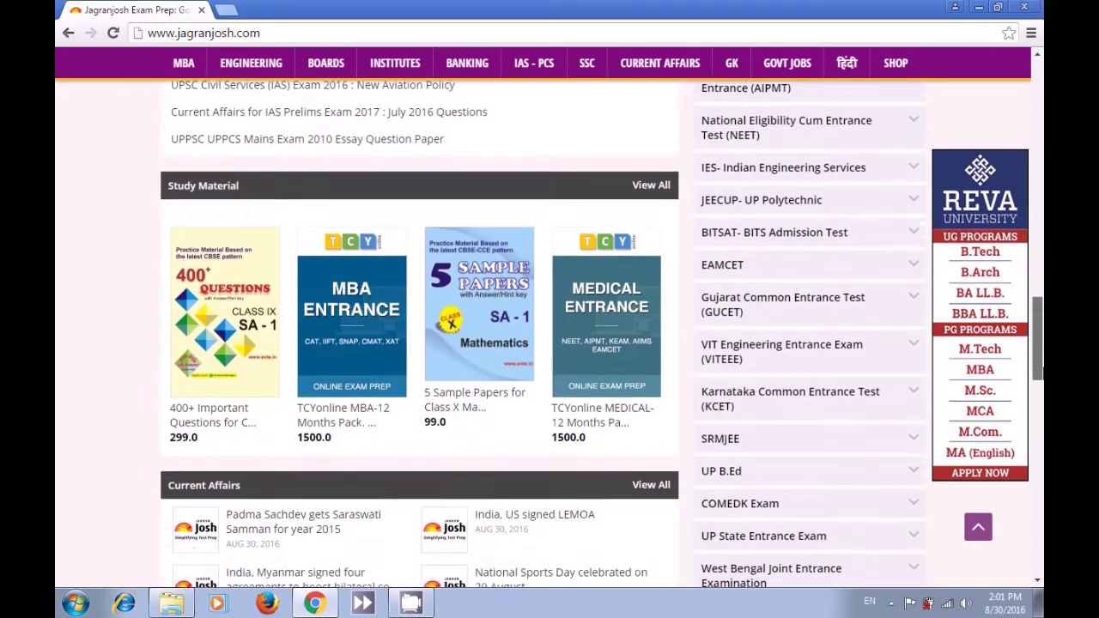
left_click_drag(1038, 371, 1022, 132)
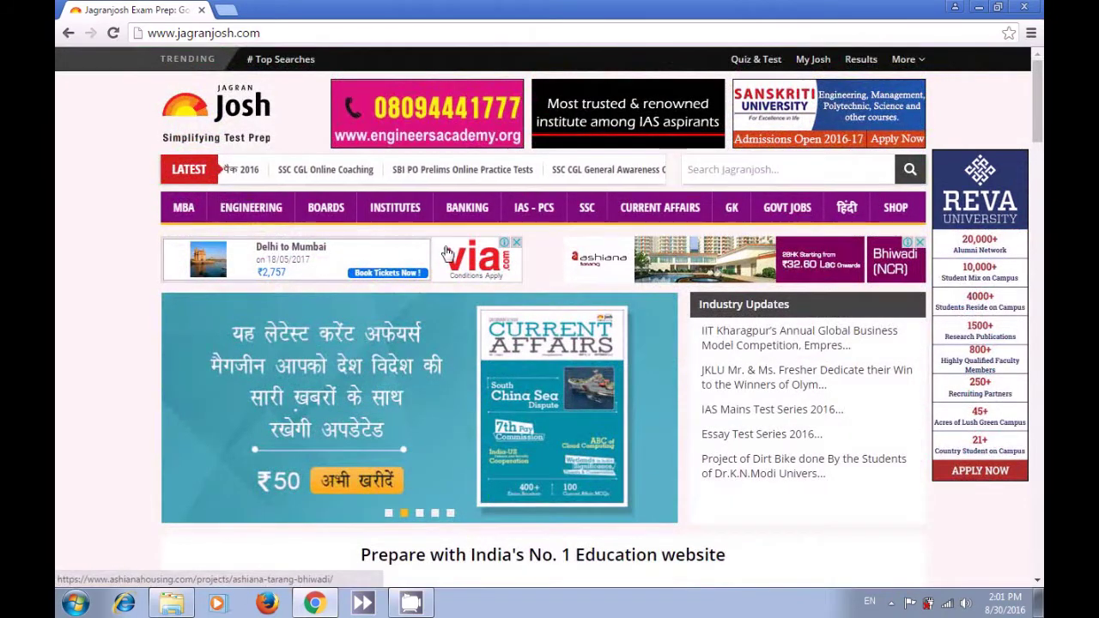
- Open Jagranjosh's CBSE boards section, go back to the homepage, and reopen it
left_click(329, 213)
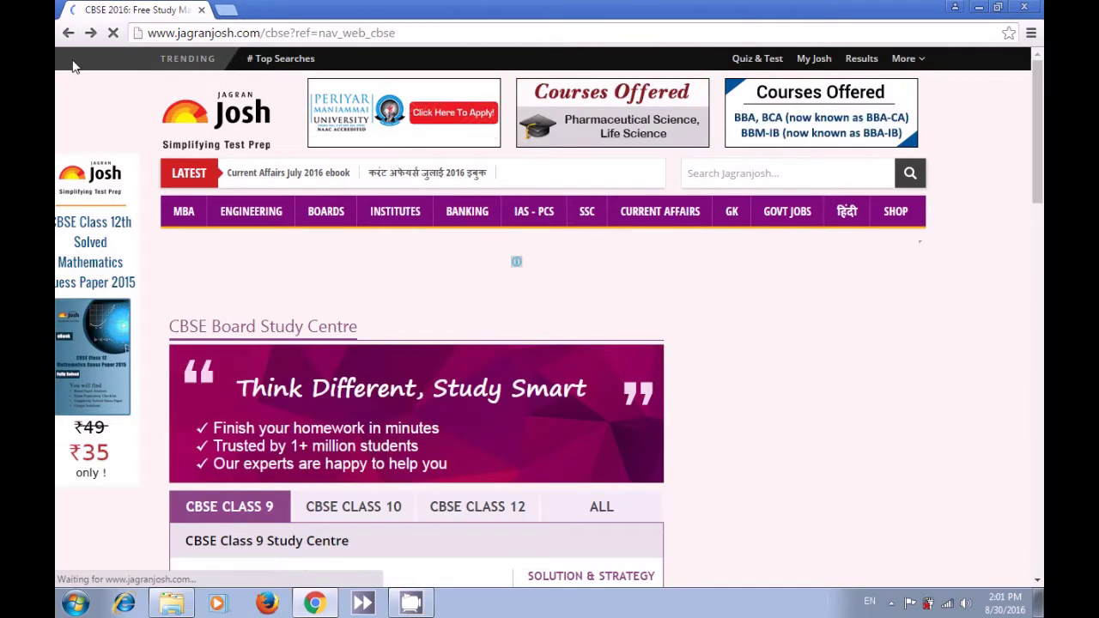
key("alt+Left")
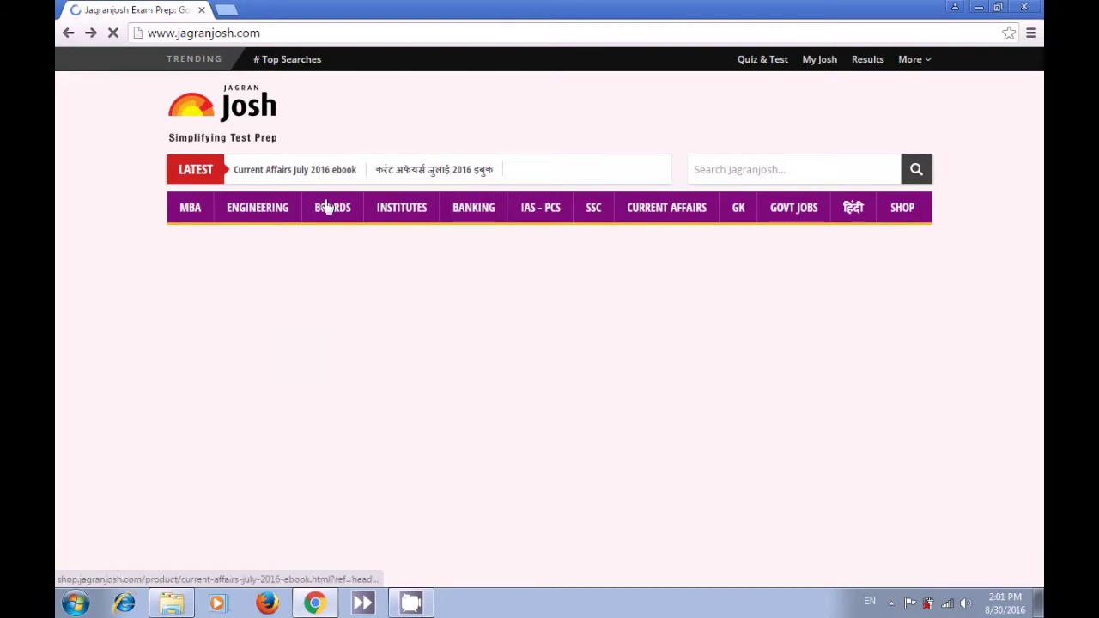
left_click(328, 213)
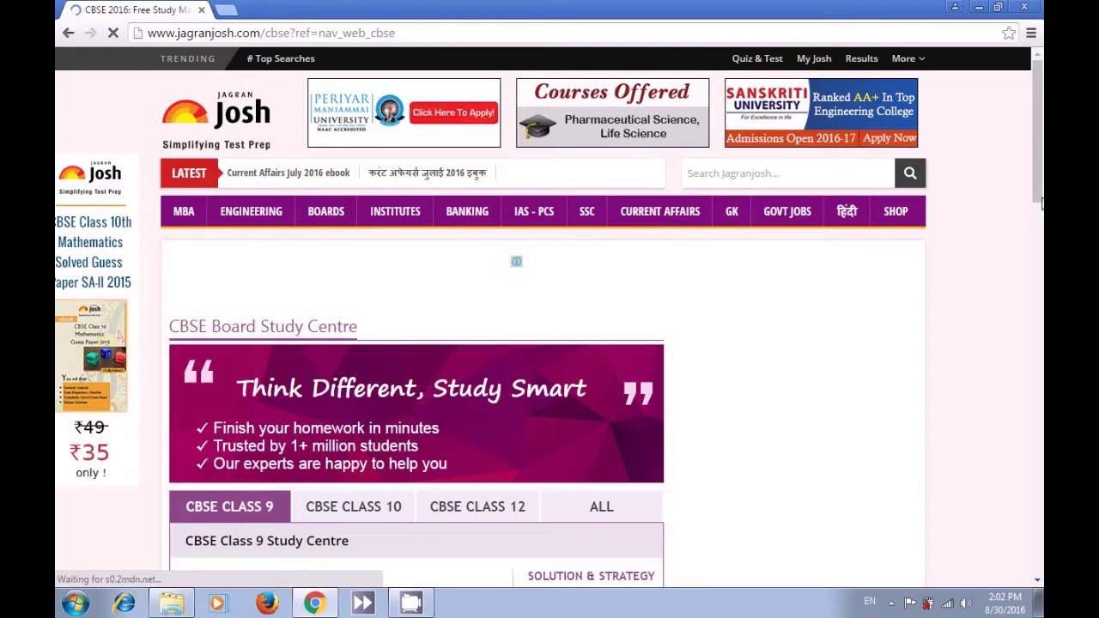
- Scroll the CBSE Study Centre, dismiss the Find Your Dream College popup, choose ALL, then return
left_click_drag(1039, 196, 1039, 218)
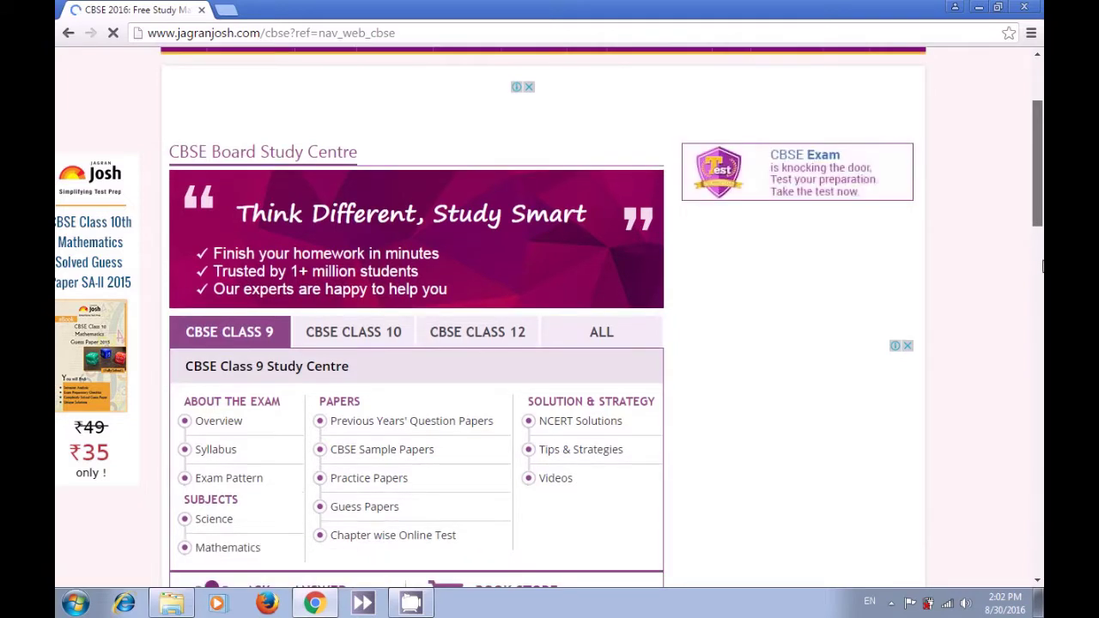
scroll(1042, 251, "down", 4)
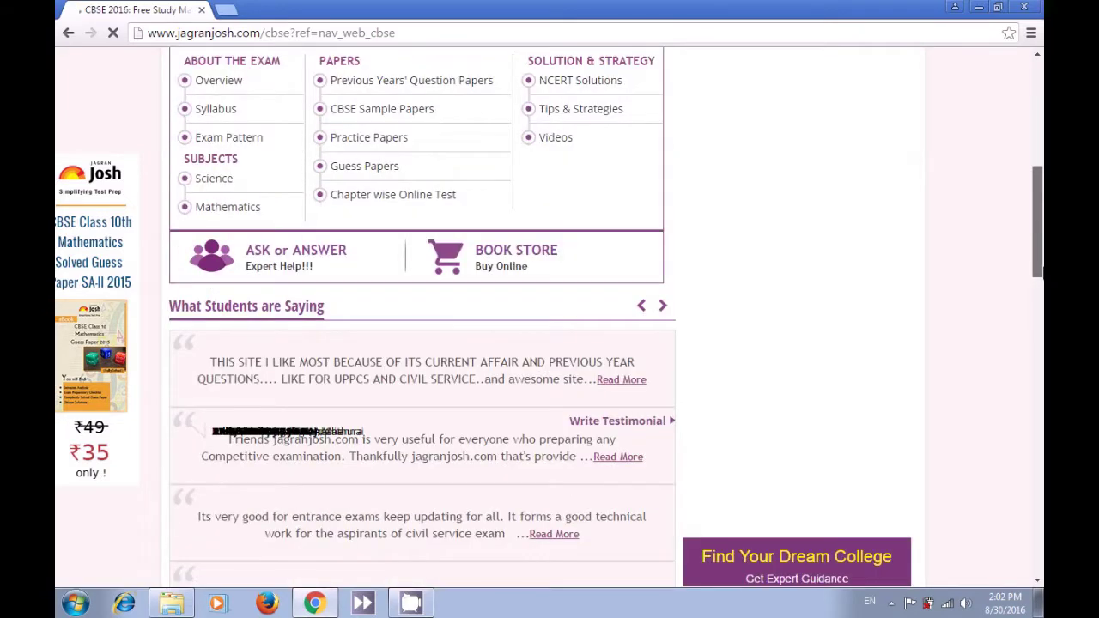
left_click_drag(1041, 236, 1030, 207)
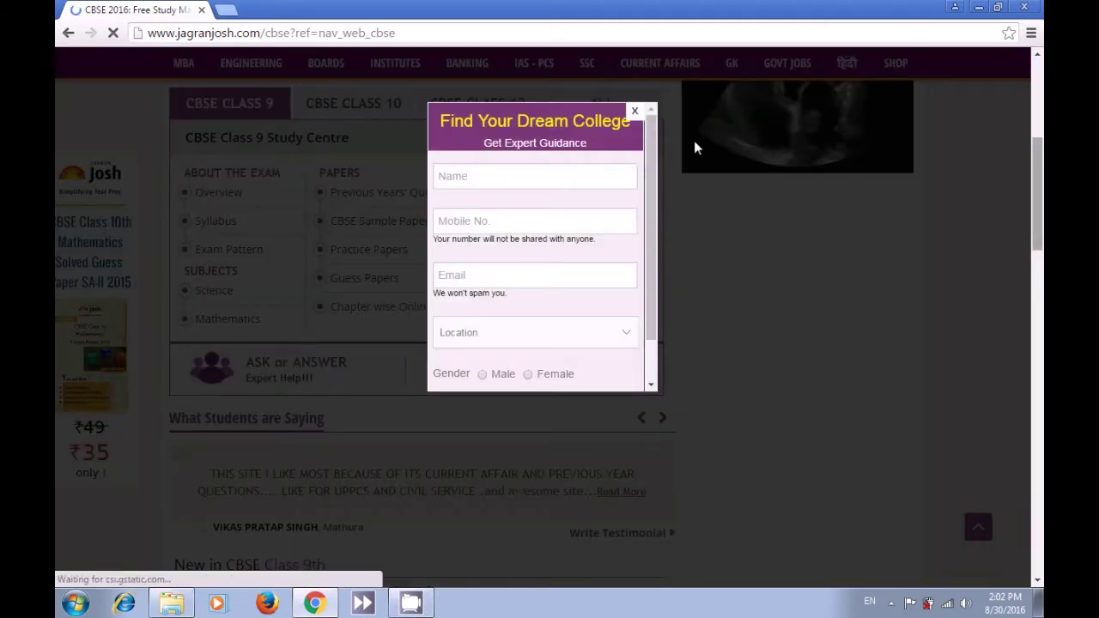
left_click(635, 111)
left_click(631, 114)
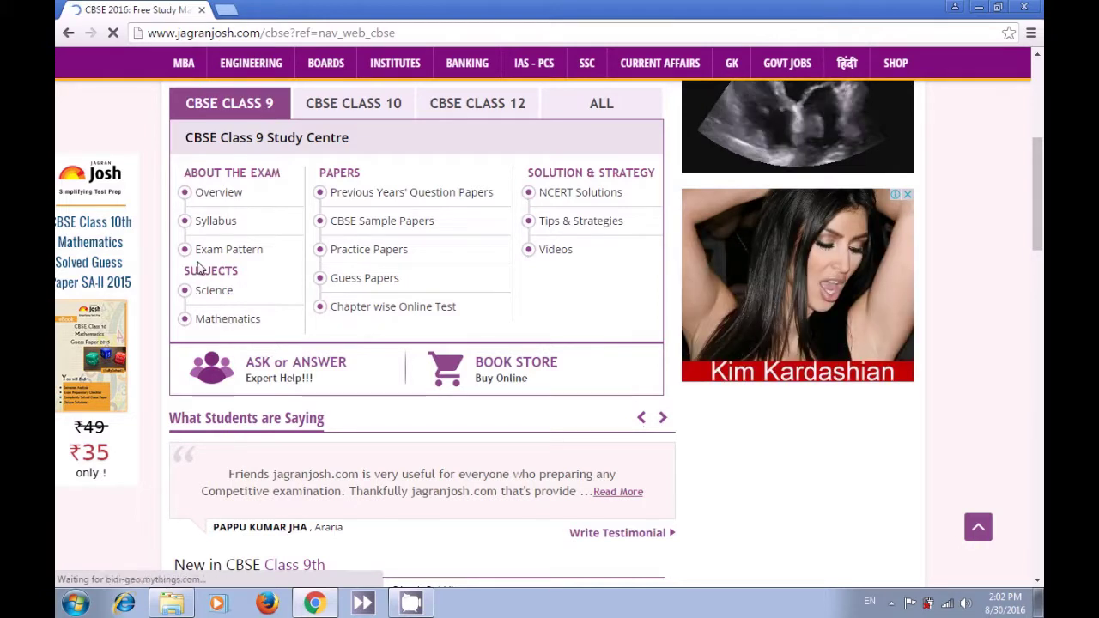
left_click(69, 35)
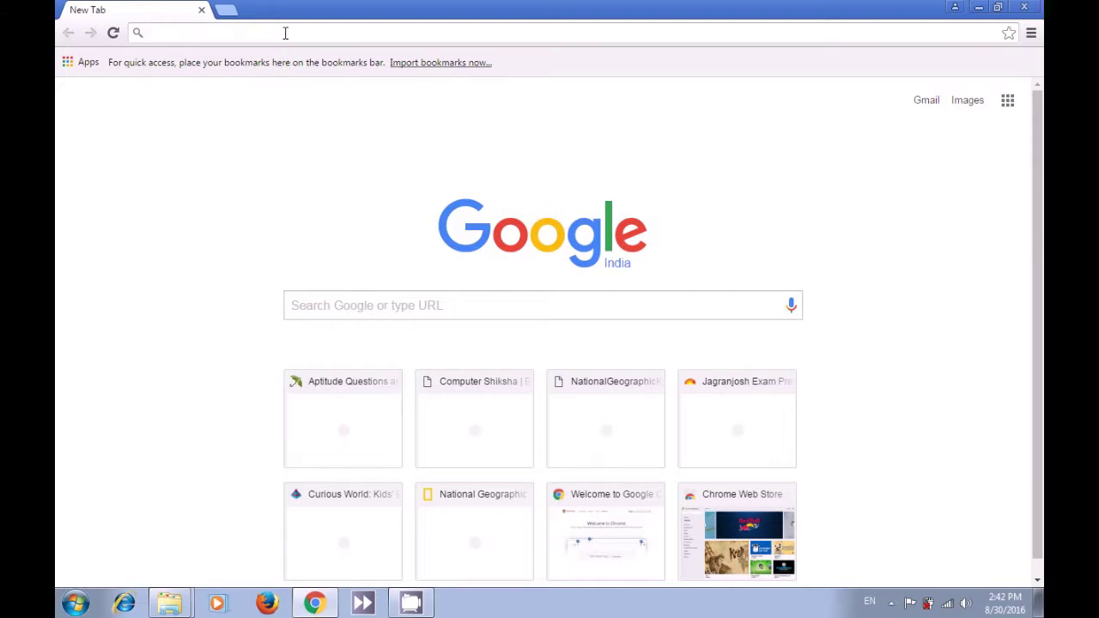
type("www")
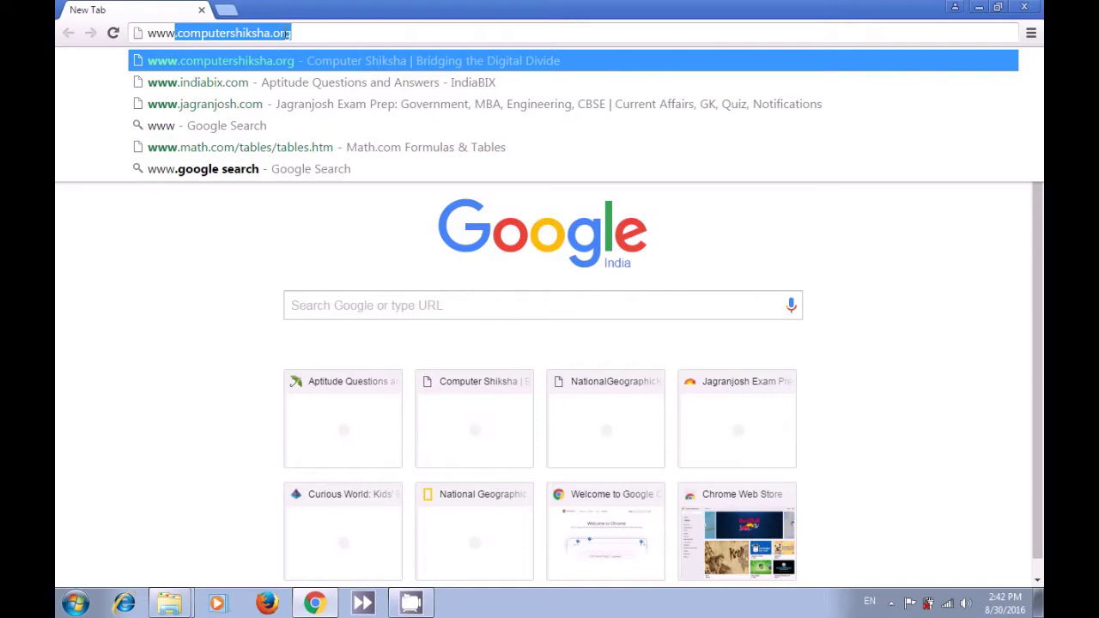
type(".")
type("india")
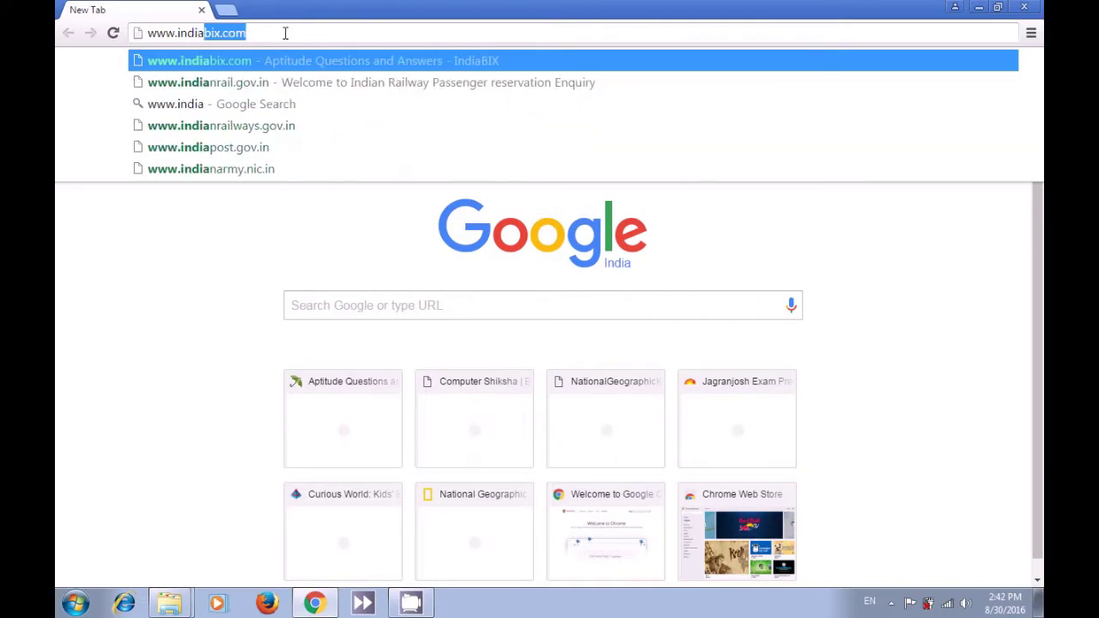
type("bix.")
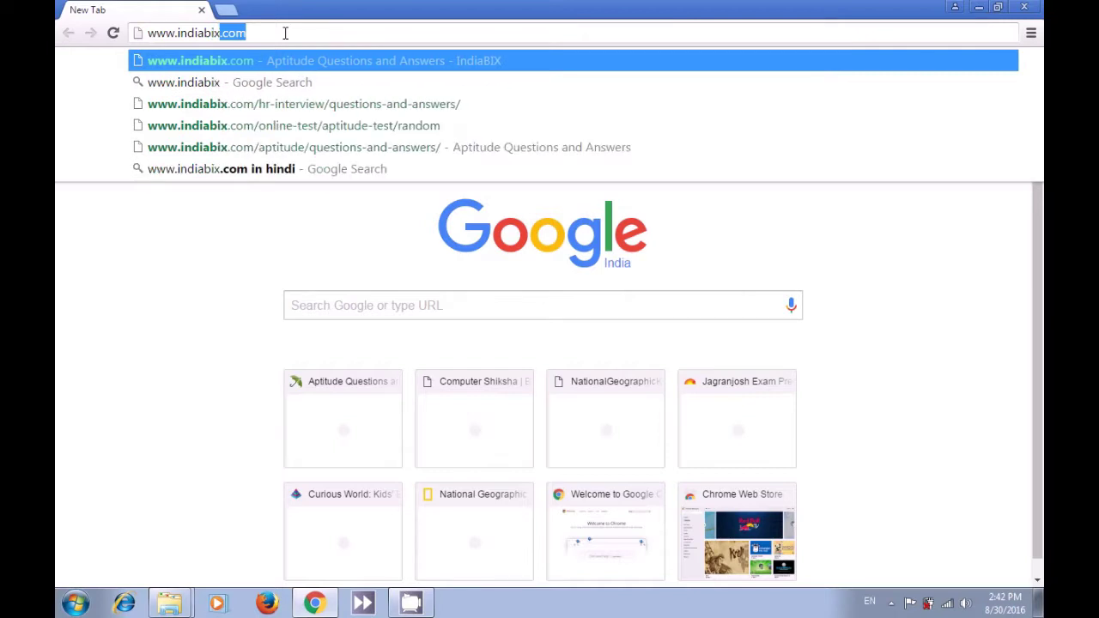
type("com")
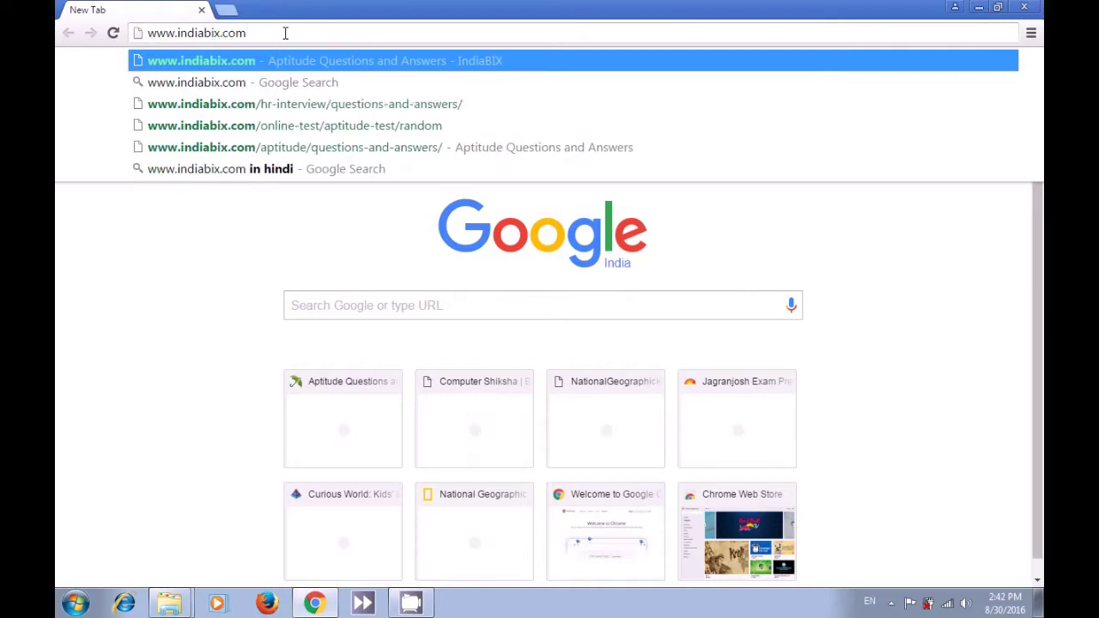
key("Return")
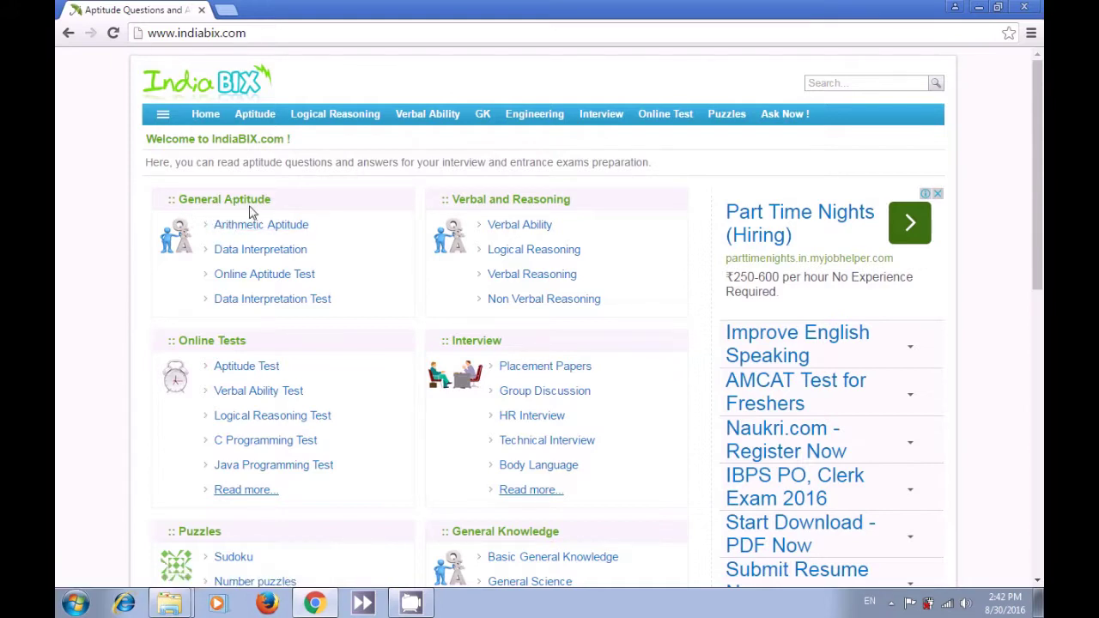
- Go to Arithmetic Aptitude and open the Height and Distance questions from the topic list
left_click(255, 232)
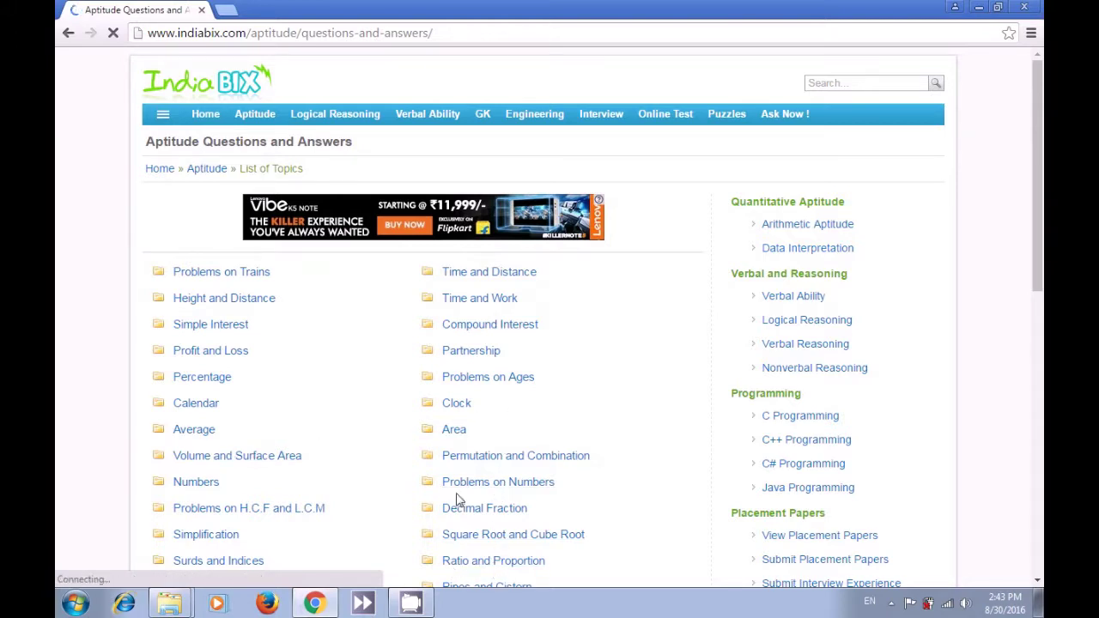
mouse_move(1037, 256)
left_mouse_down()
mouse_move(1035, 397)
mouse_move(1038, 262)
left_mouse_up()
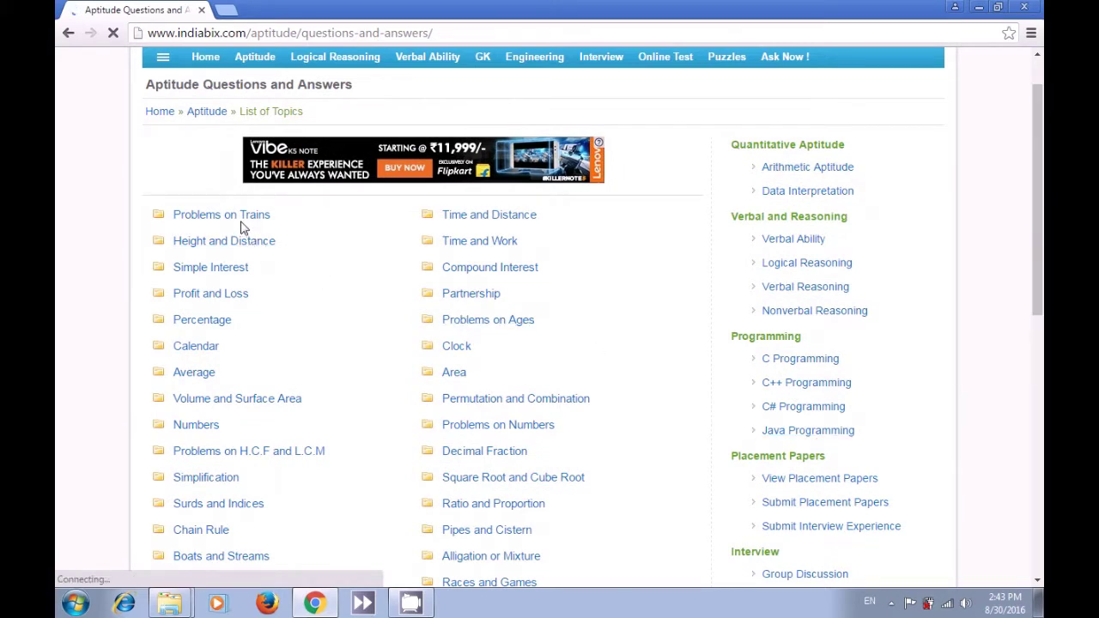
left_click(242, 249)
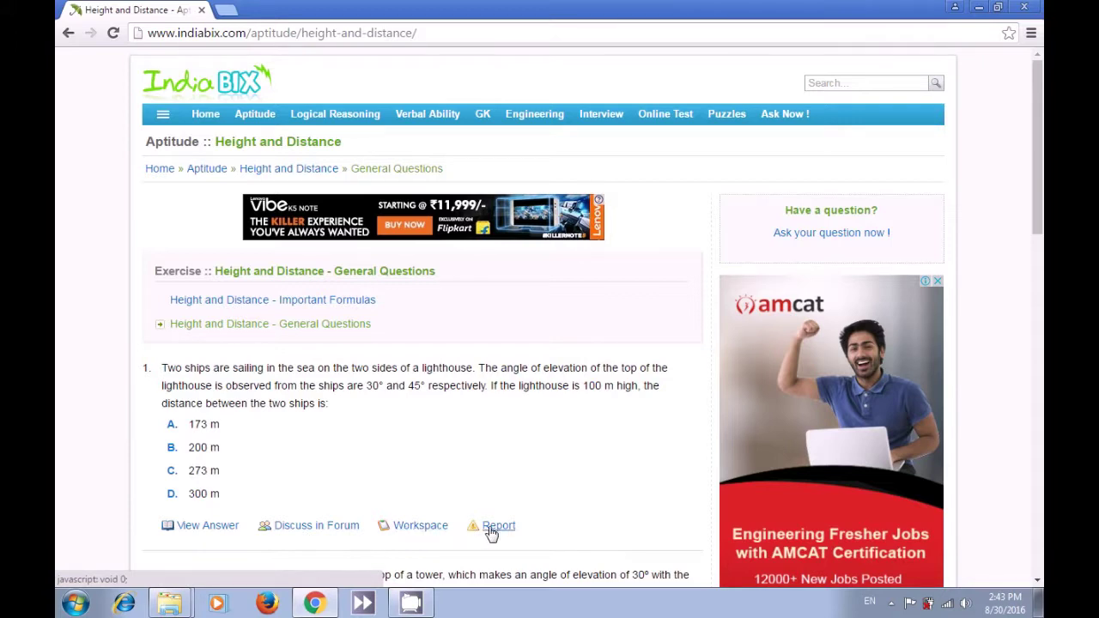
- Reveal and scroll through the lighthouse question's answer explanation, then go to the GK section
left_click(216, 534)
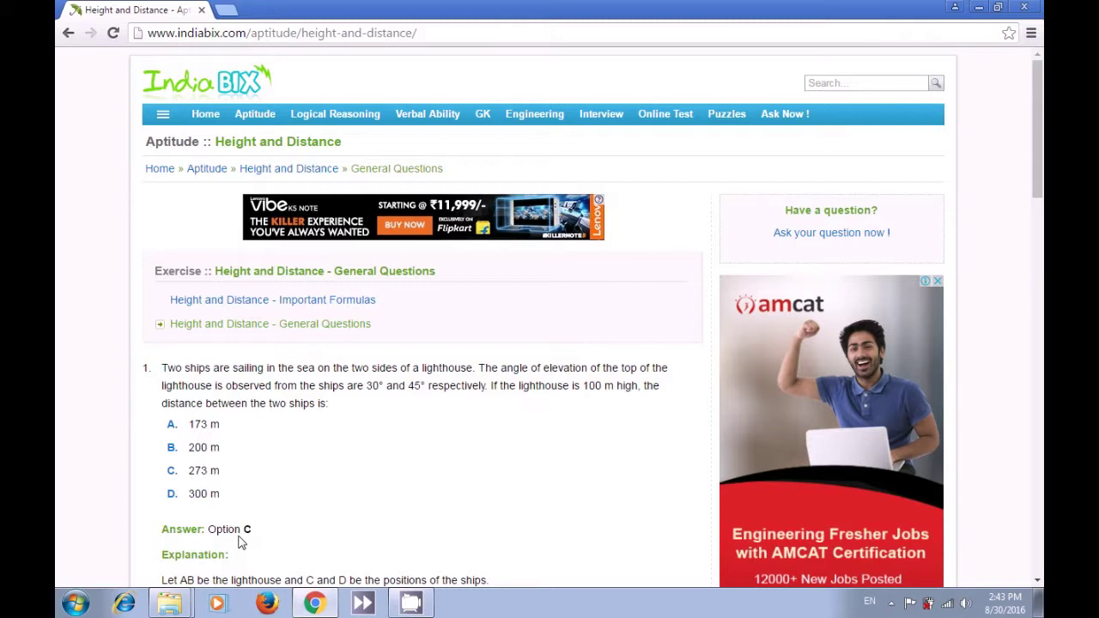
left_click_drag(1038, 186, 1041, 302)
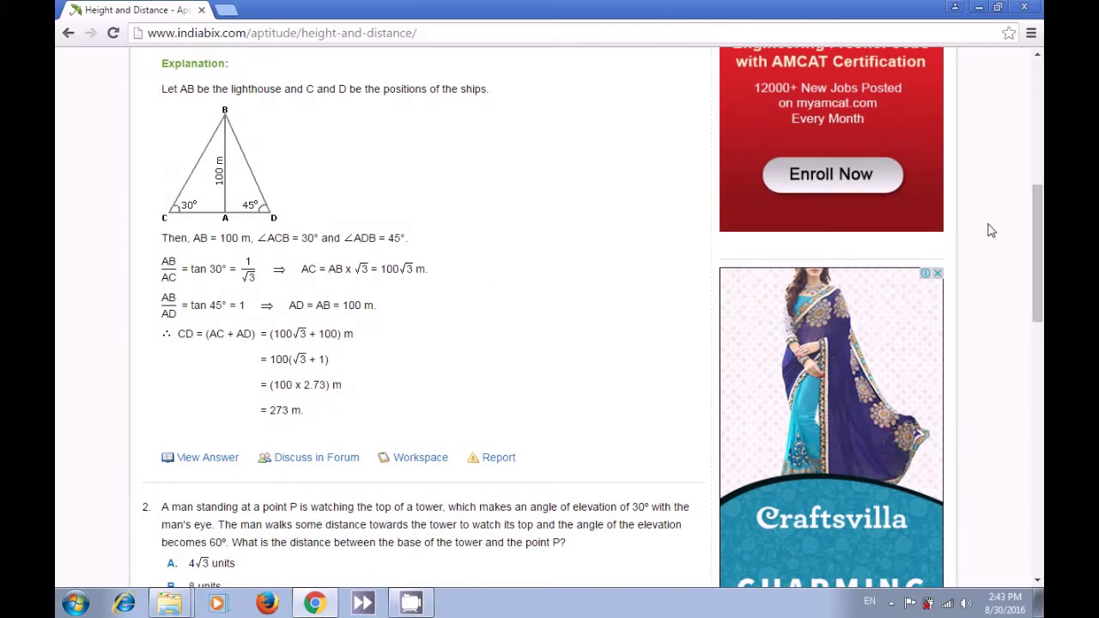
left_click_drag(1036, 210, 1042, 69)
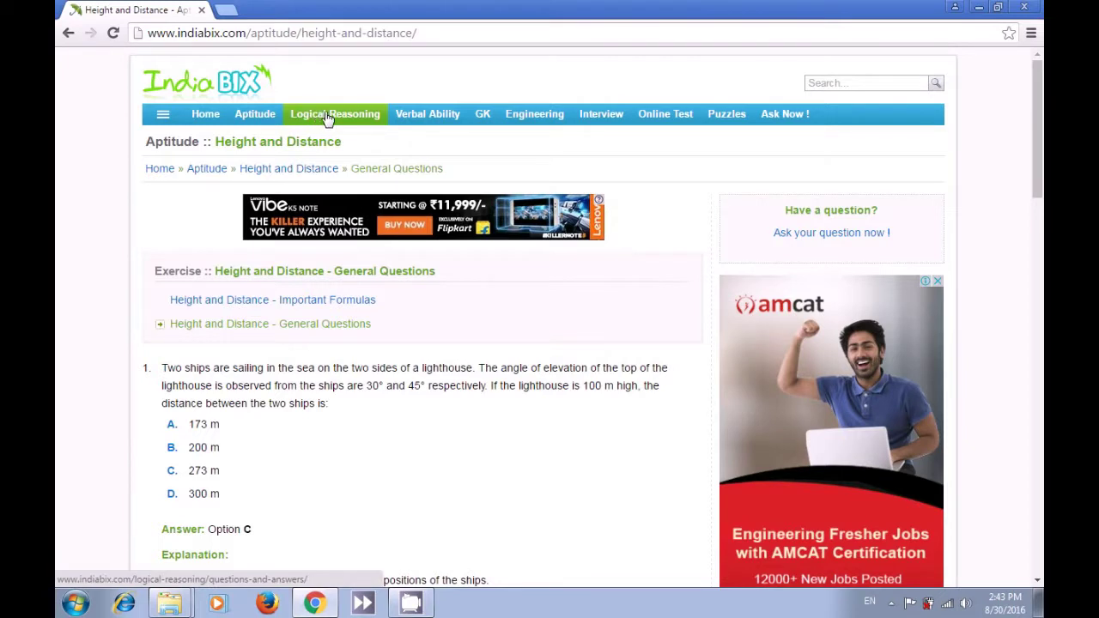
left_click(485, 115)
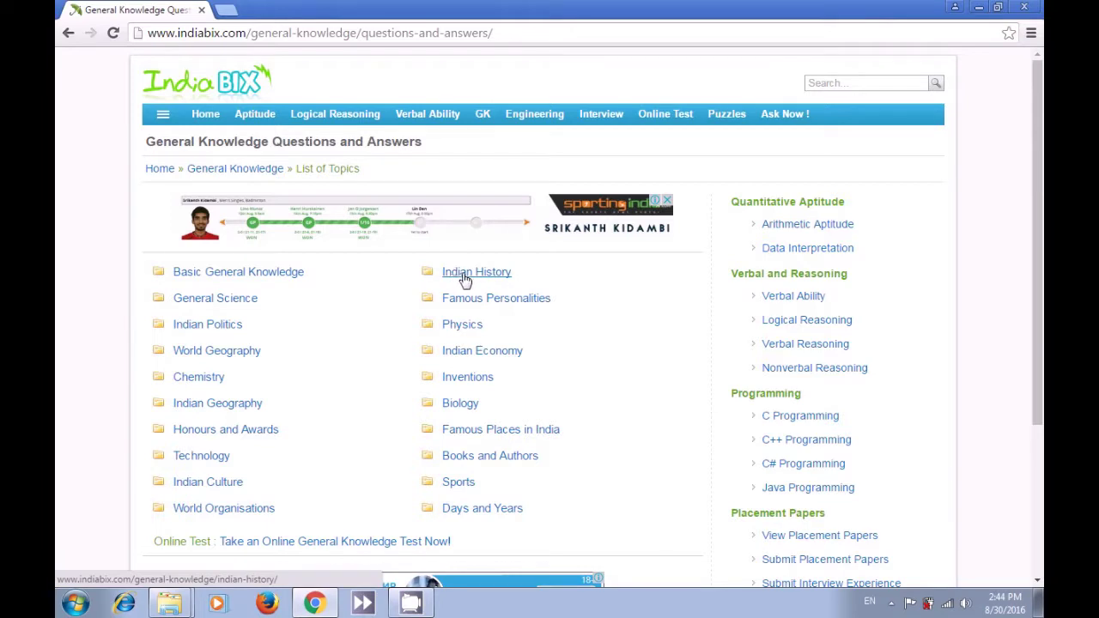
- Choose Indian History from the General Knowledge topic list
left_click(464, 277)
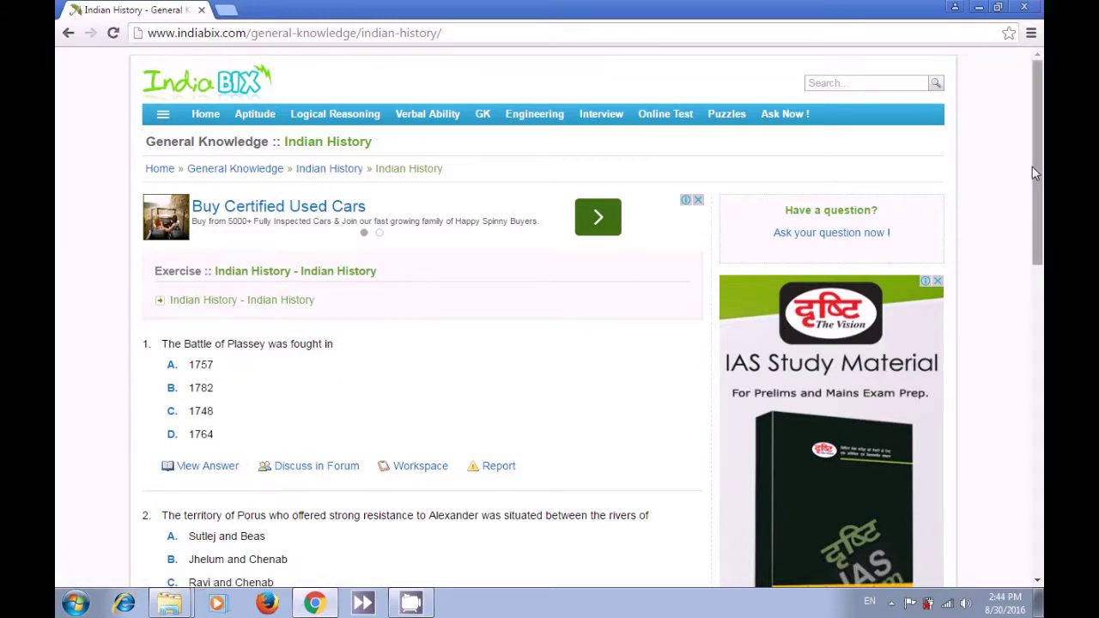
- Scroll through the IndiaBIX Indian History questions, then close Chrome to reveal the desktop
left_click_drag(1035, 163, 996, 165)
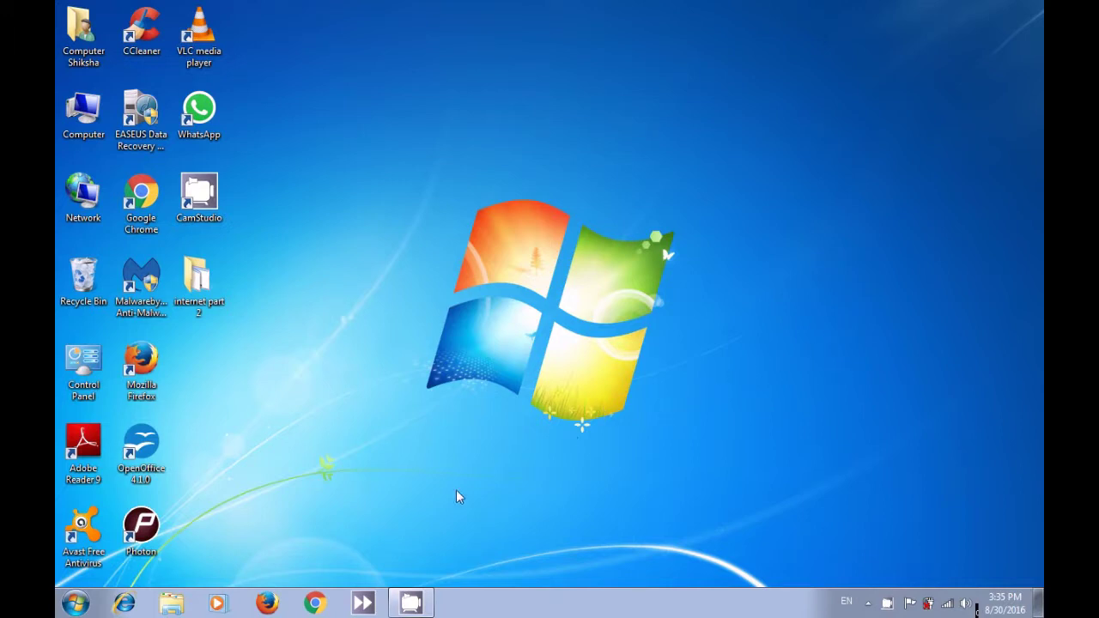
- Launch Google Chrome from the taskbar onto a fresh New Tab page
left_click(317, 605)
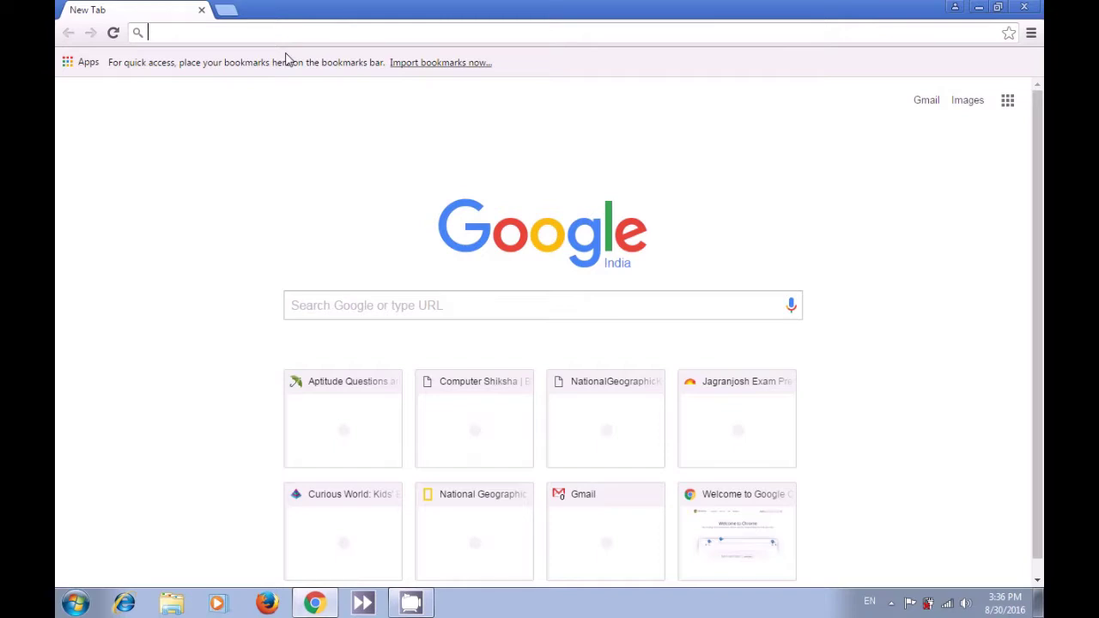
type("www")
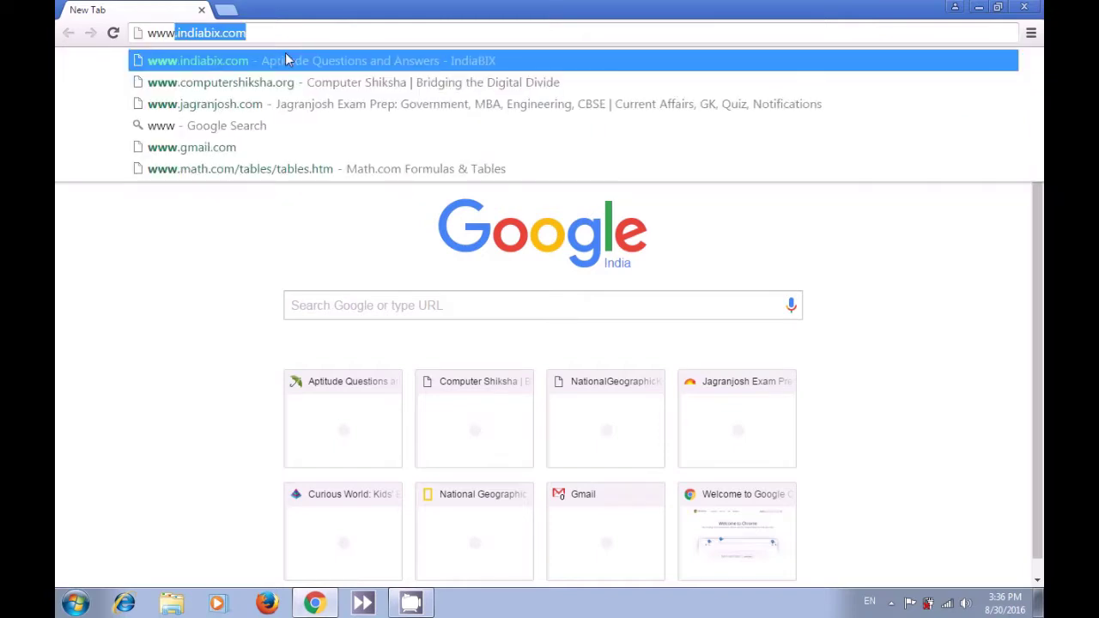
type(".")
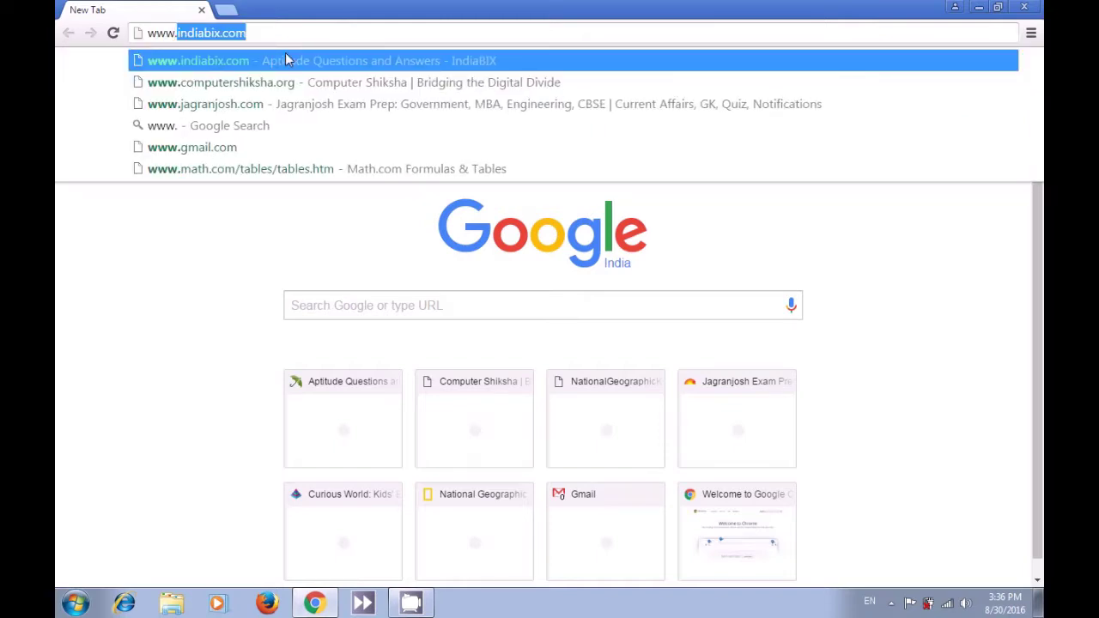
type("g")
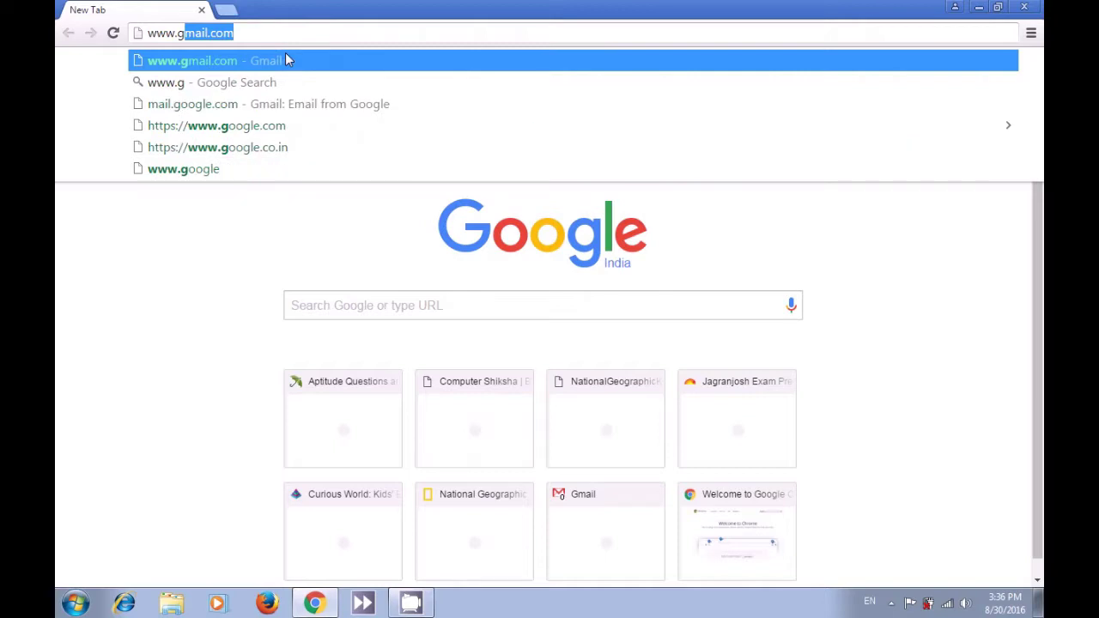
type("m")
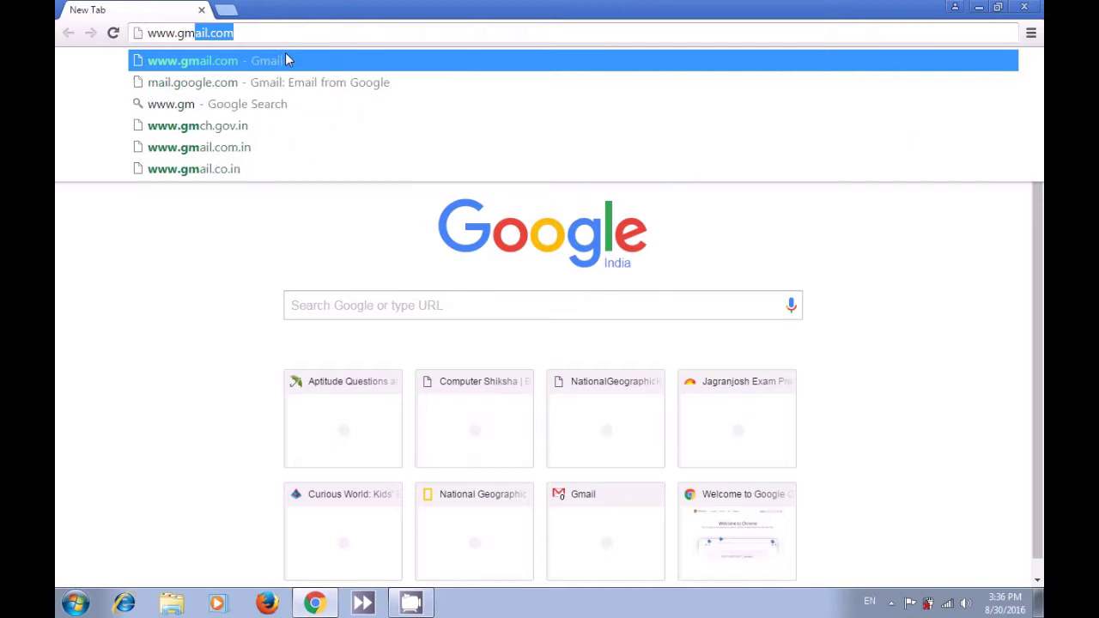
type("ai")
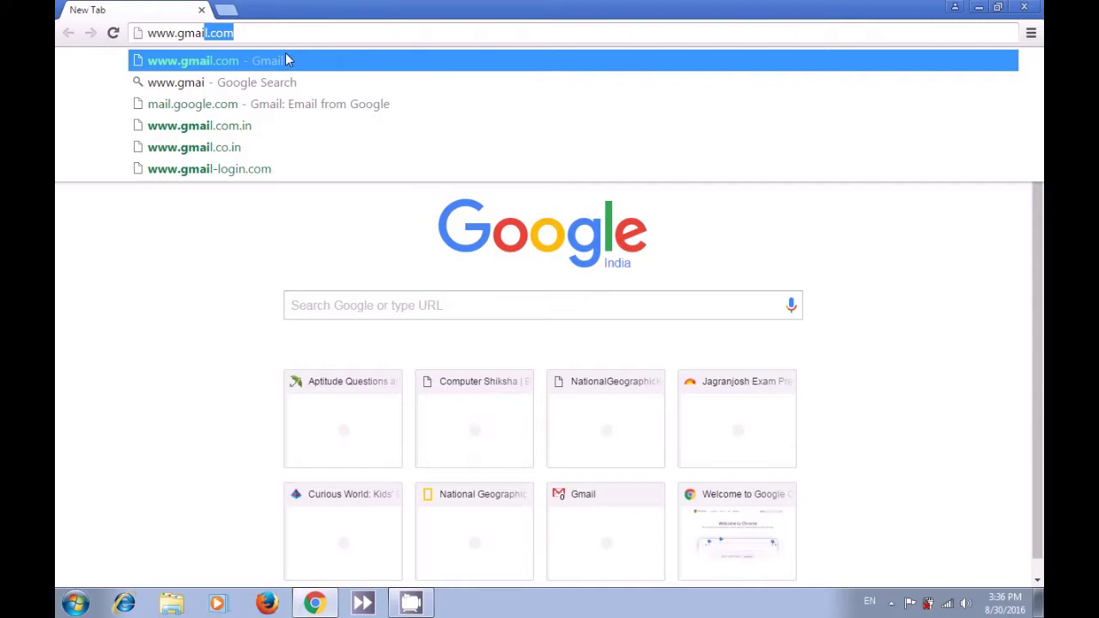
type("l.c")
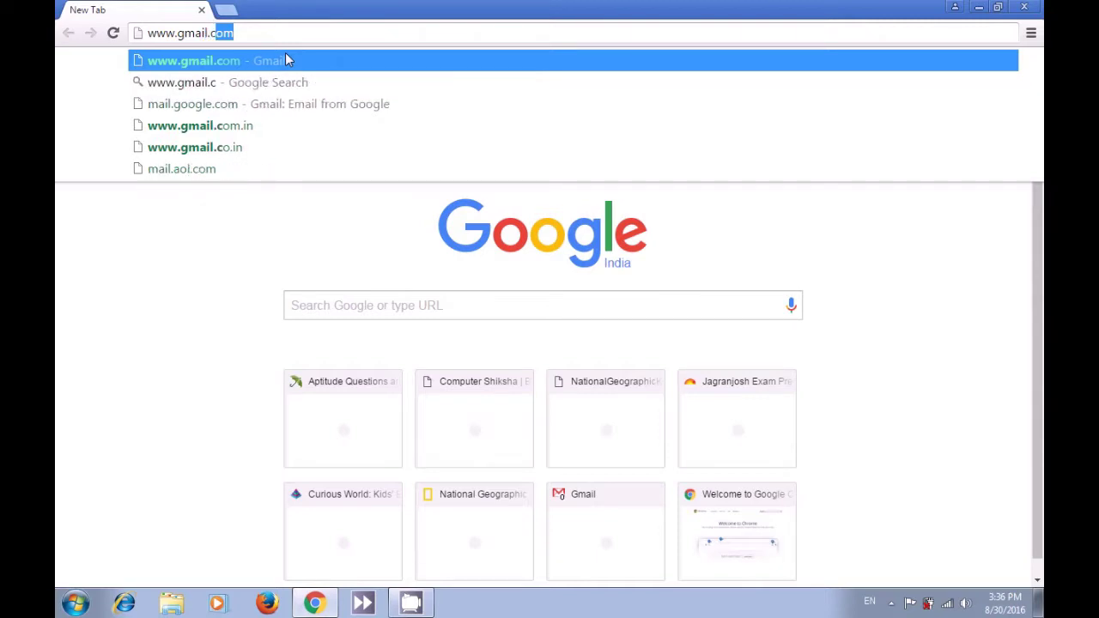
type("om")
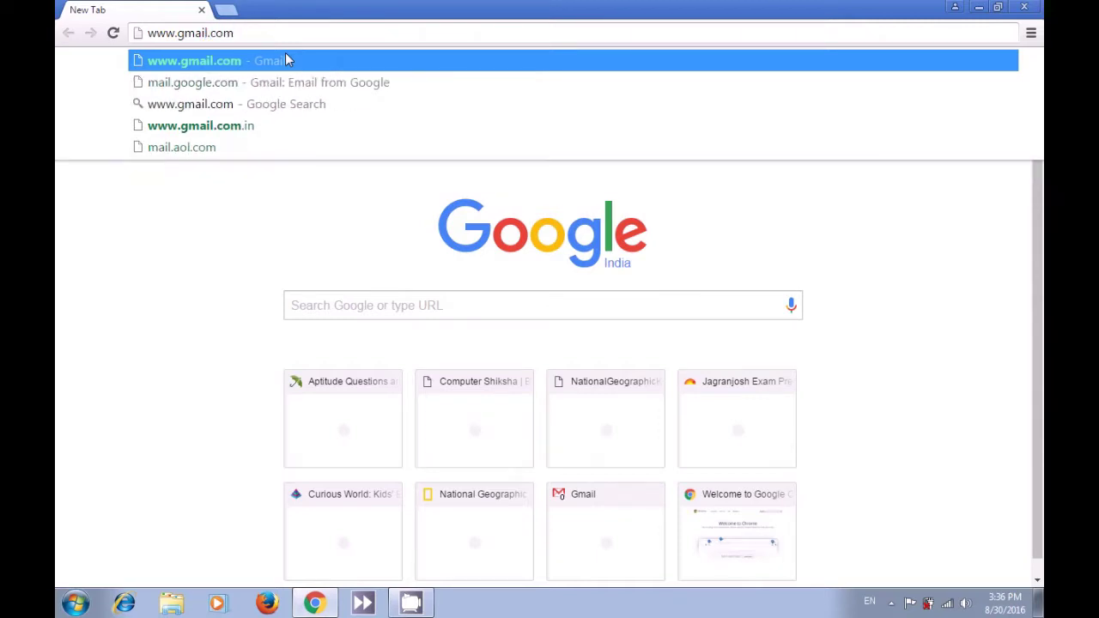
key("Return")
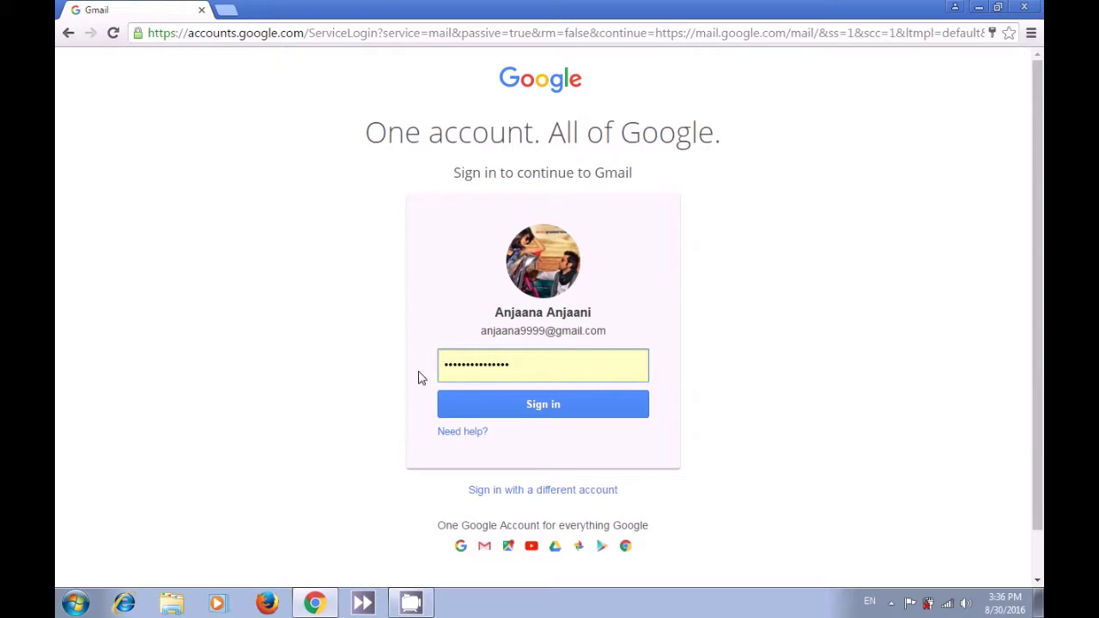
- Add a different Google account, replace the pre-filled email with its username, and continue
left_click(504, 493)
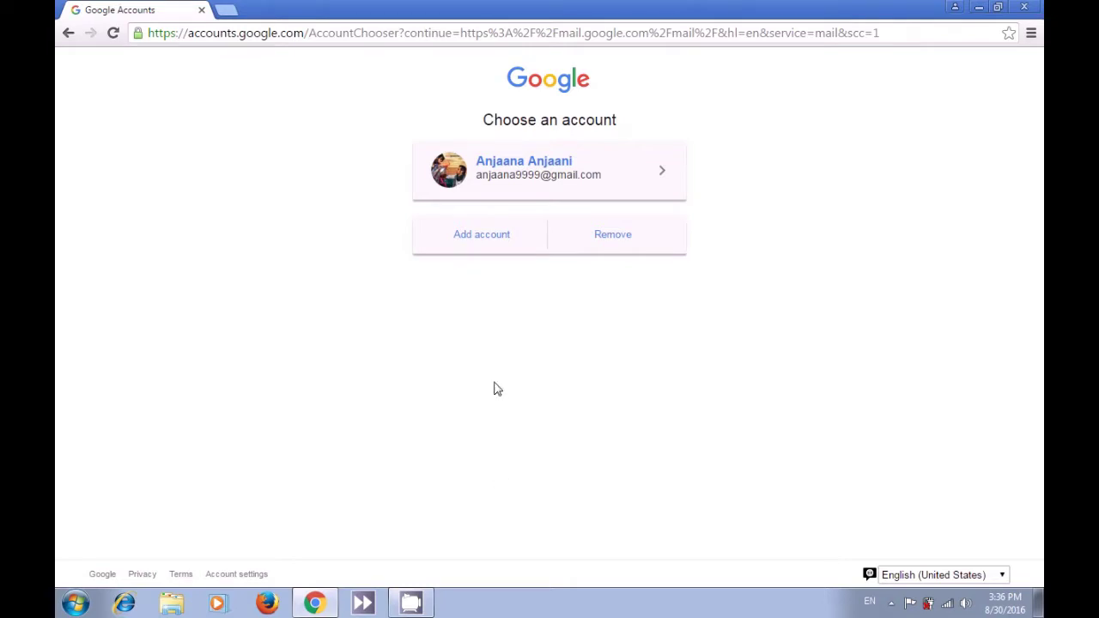
left_click(491, 245)
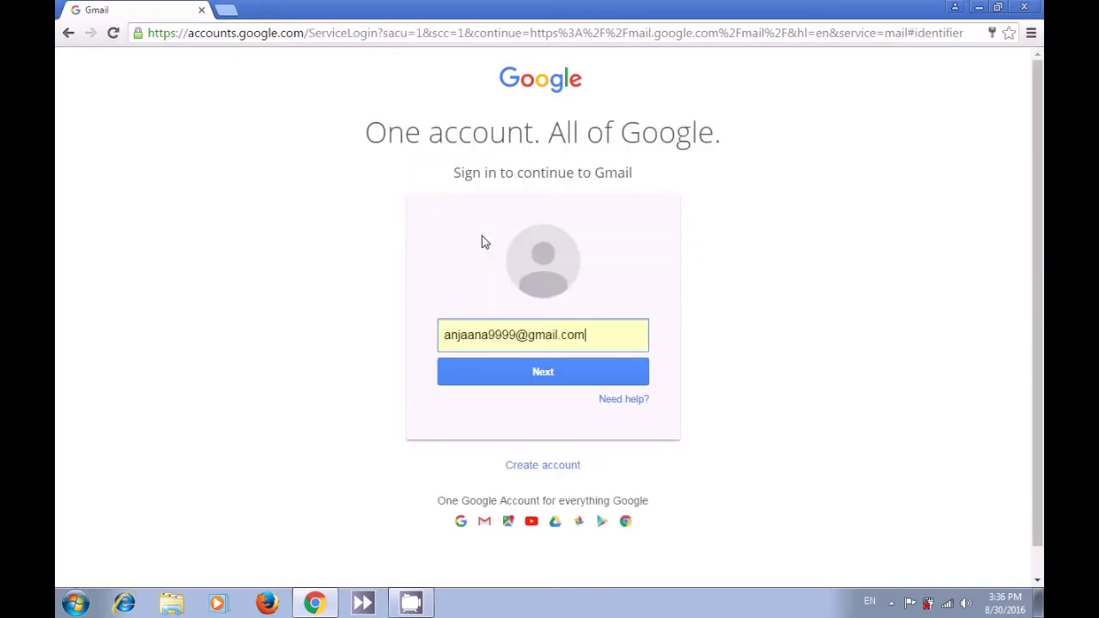
left_click(598, 334)
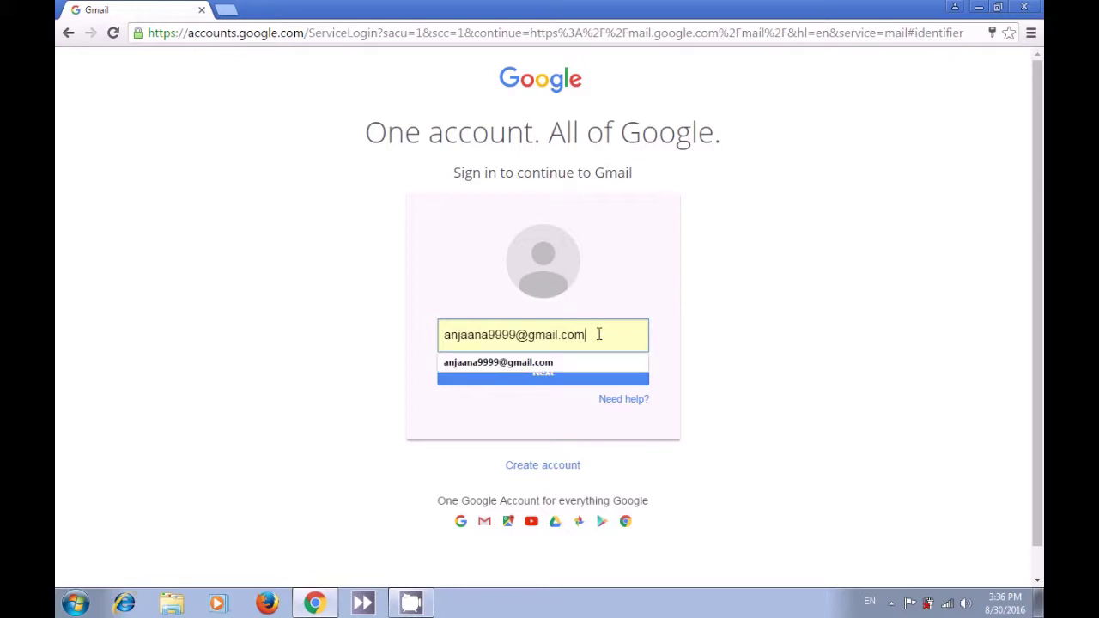
key("BackSpace")
key("BackSpace")
key("BackSpace")
key("BackSpace")
key("BackSpace")
key("BackSpace")
key("BackSpace")
key("BackSpace")
key("BackSpace")
key("BackSpace")
key("BackSpace")
key("BackSpace")
key("BackSpace")
key("BackSpace")
key("BackSpace")
key("BackSpace")
key("BackSpace")
key("BackSpace")
key("BackSpace")
key("BackSpace")
key("BackSpace")
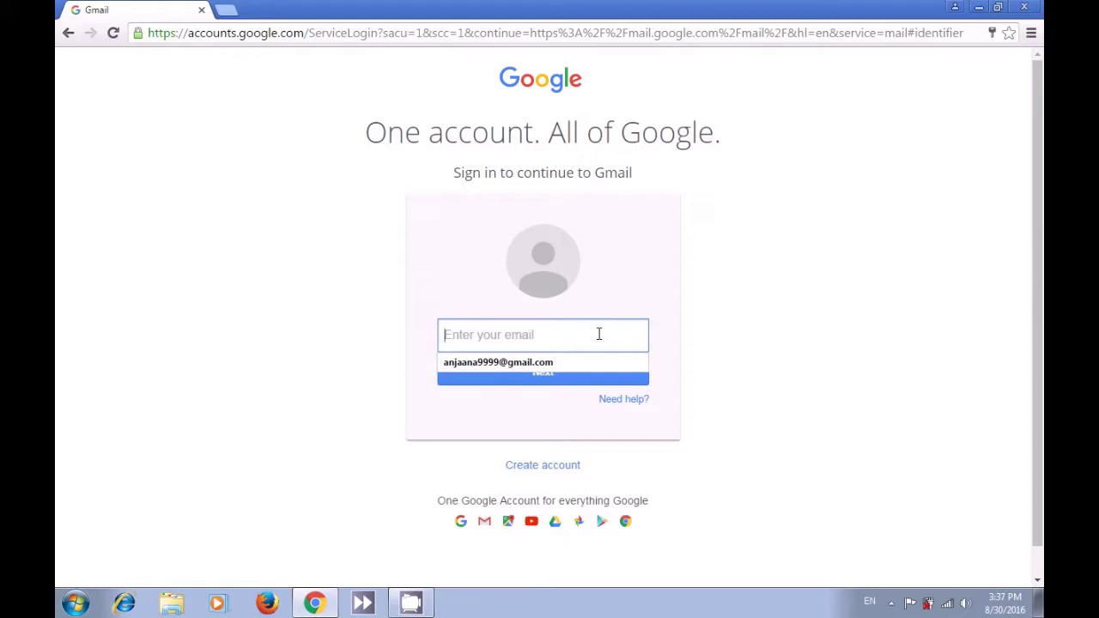
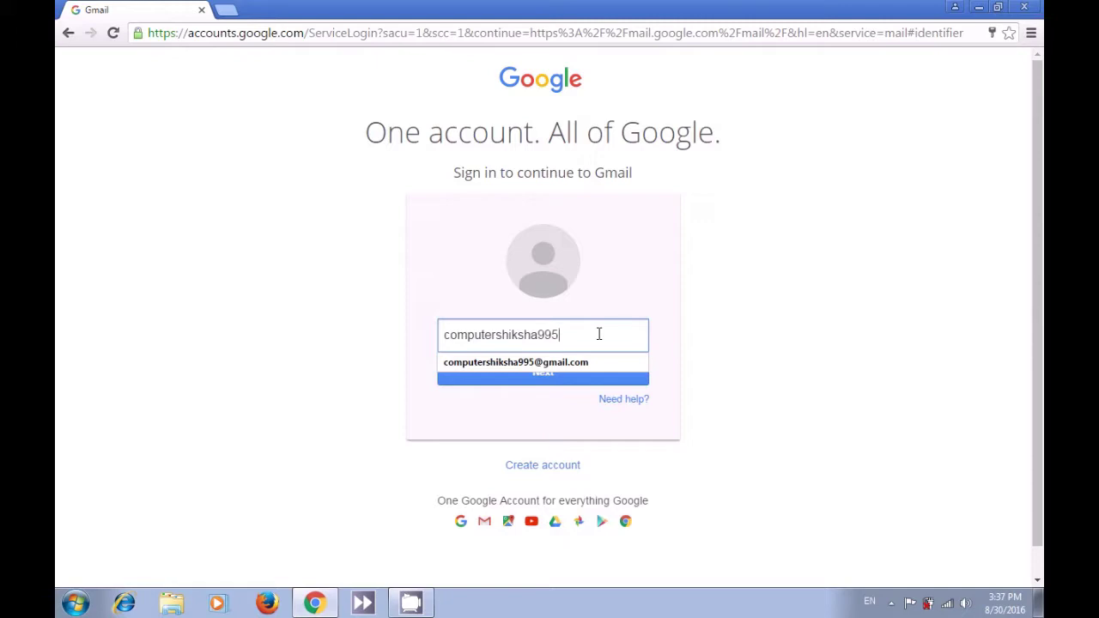
left_click(575, 383)
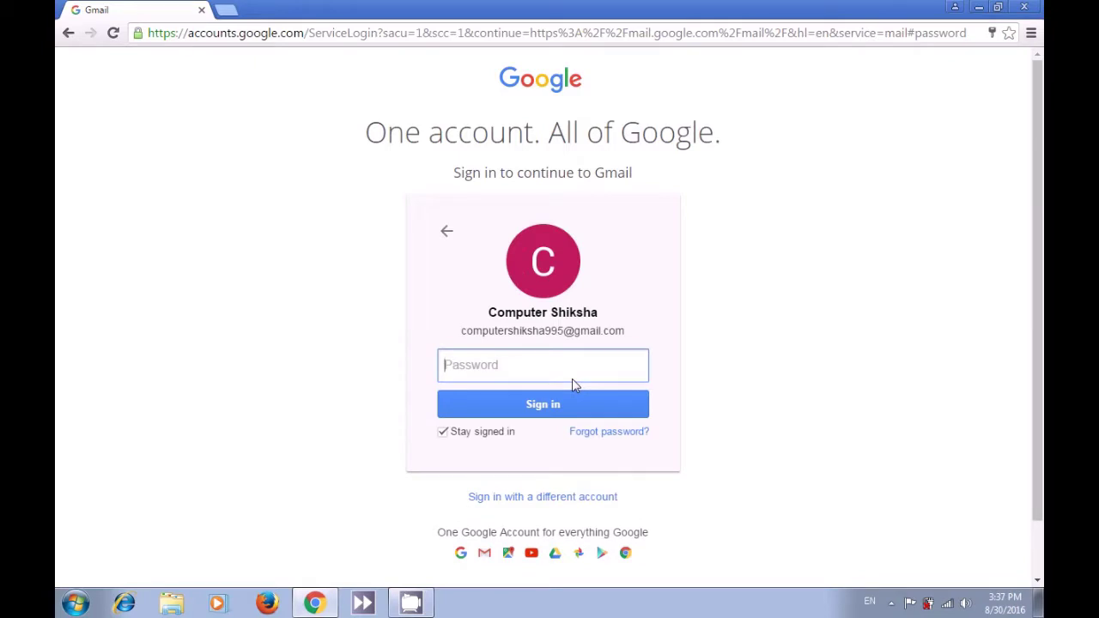
- Enter the account password and sign in to open the Gmail inbox
left_click(484, 366)
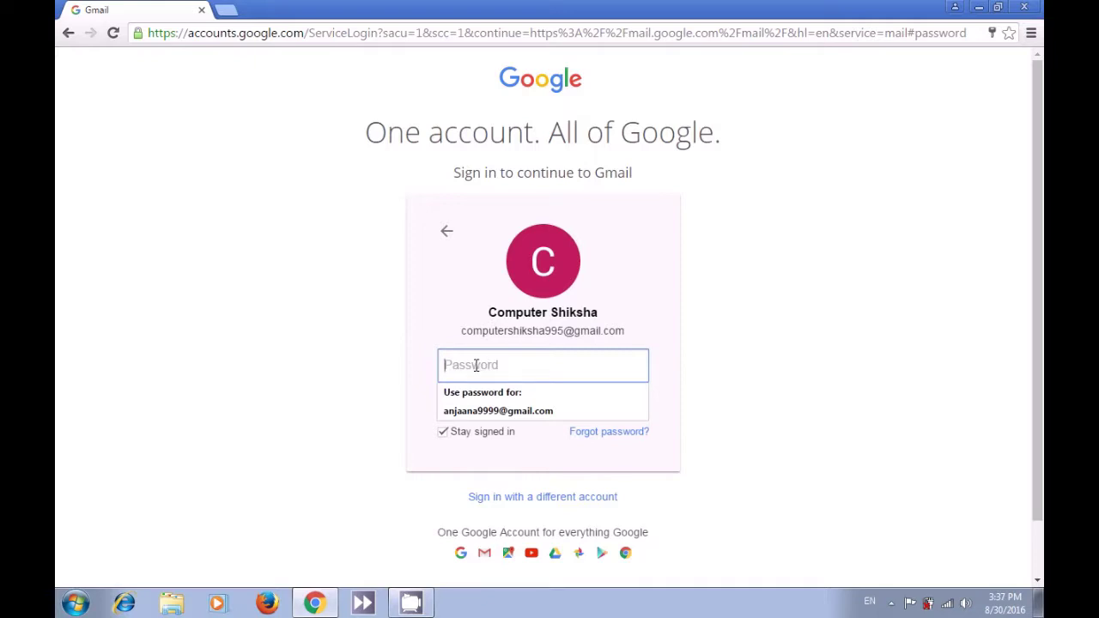
type("12")
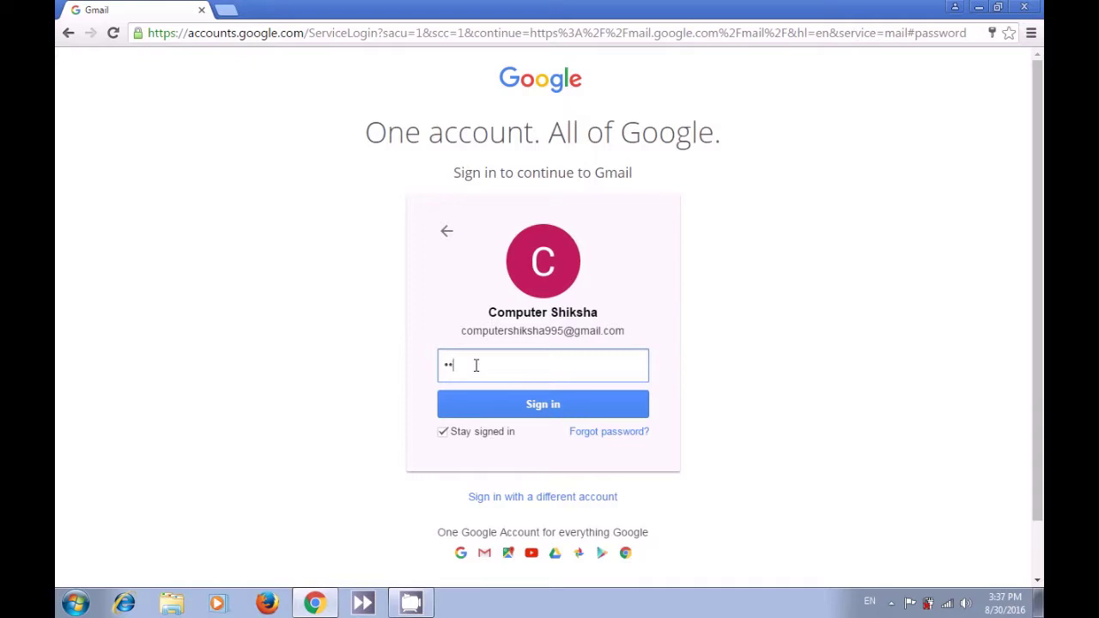
type("3456789")
left_click(524, 406)
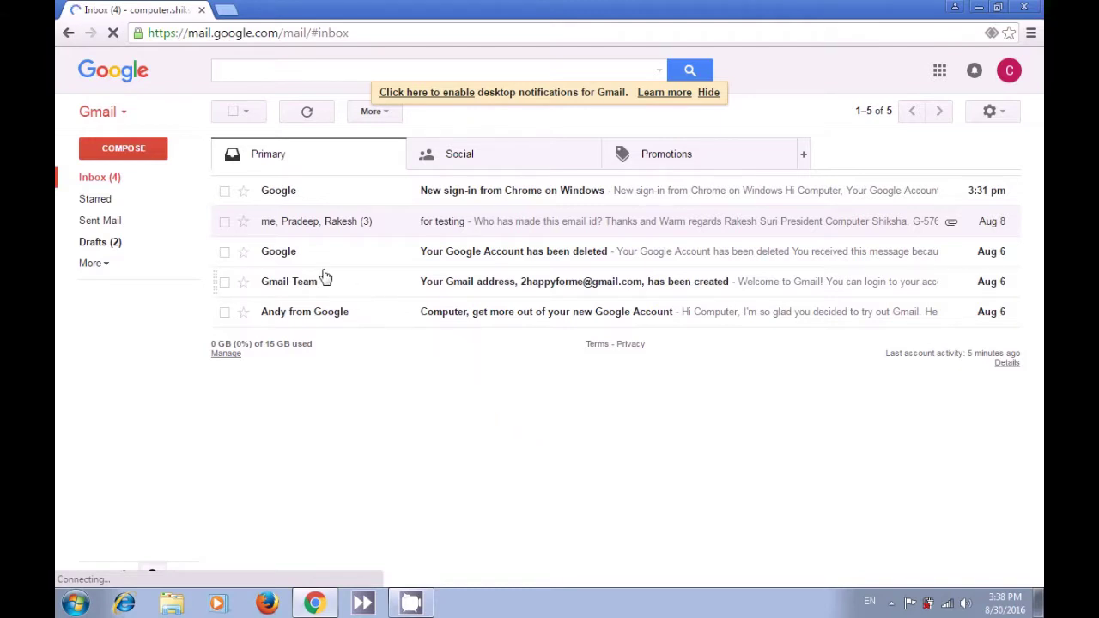
- Try the compose window's minimize and full-screen controls, close it, and compose anew
left_click(144, 153)
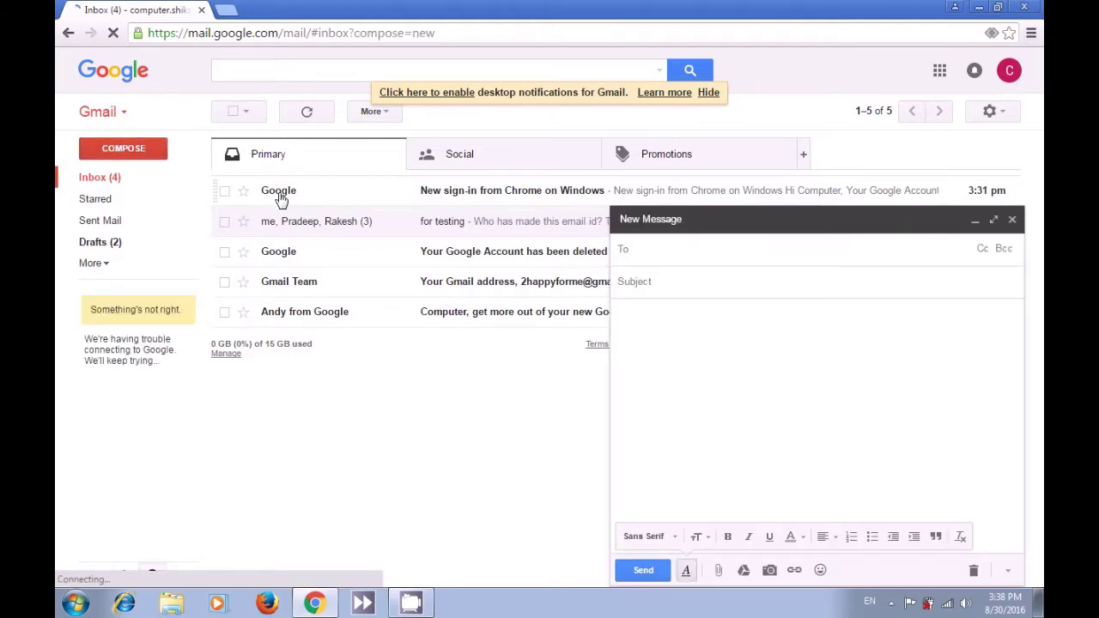
left_click(664, 225)
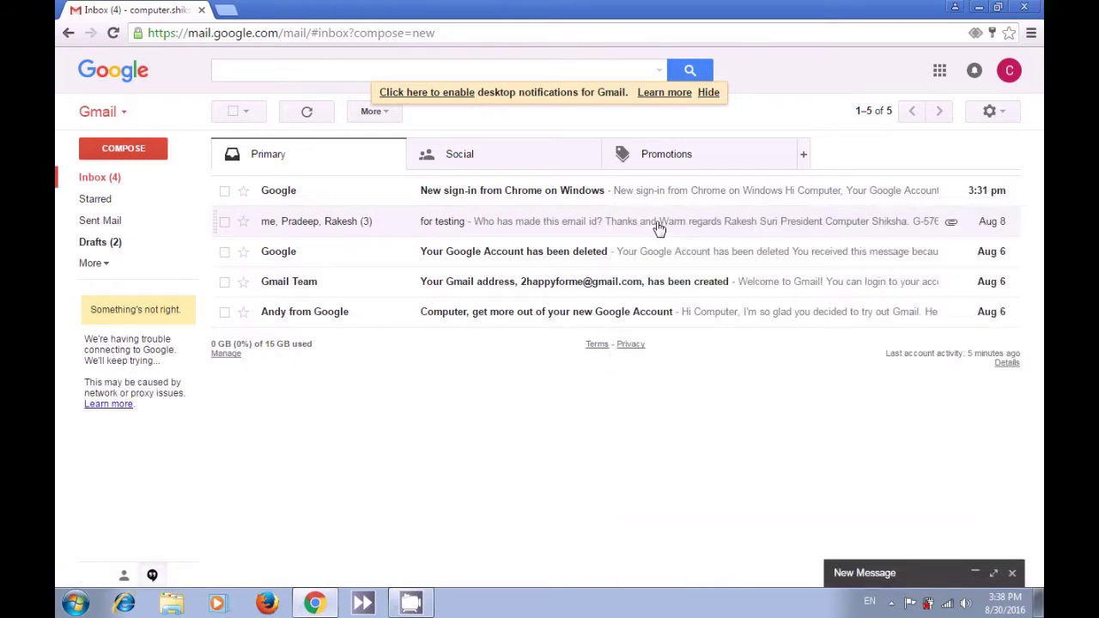
left_click(992, 574)
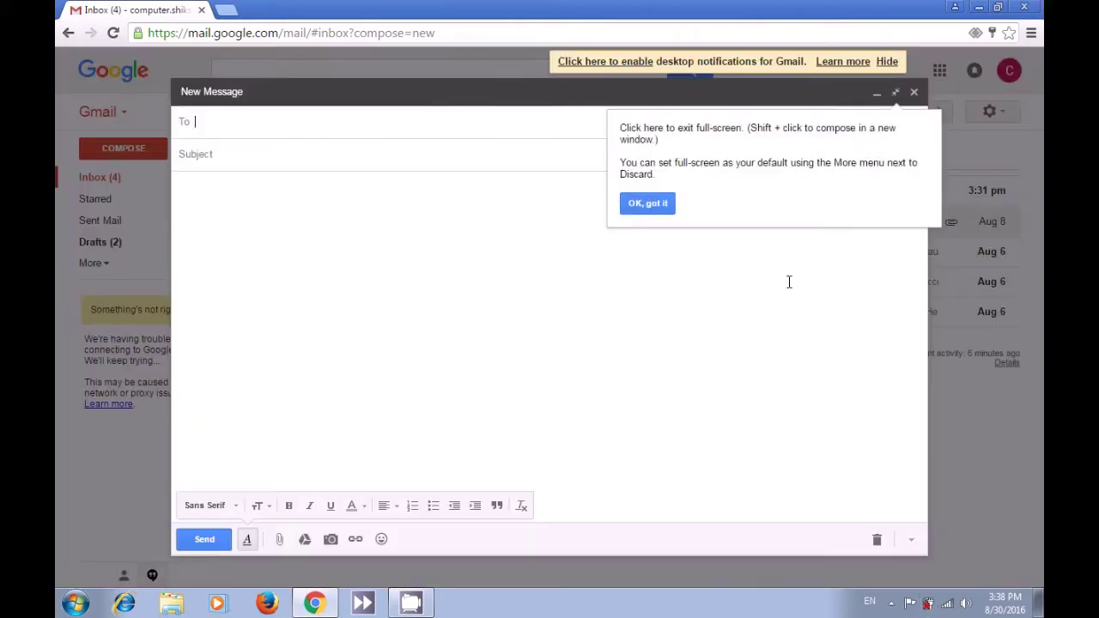
left_click(914, 92)
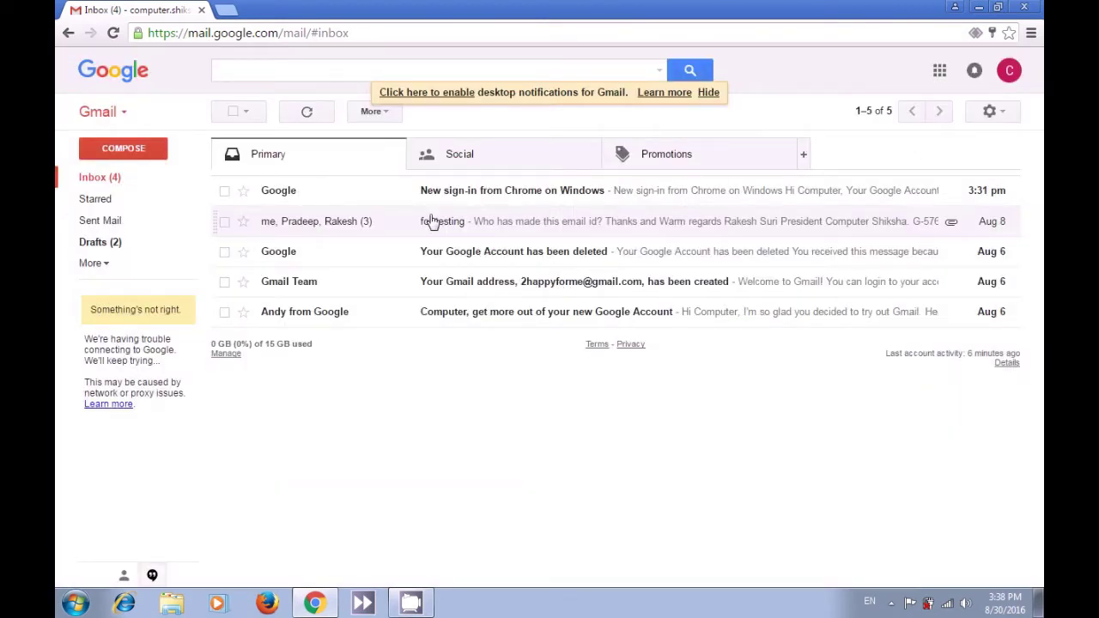
left_click(140, 151)
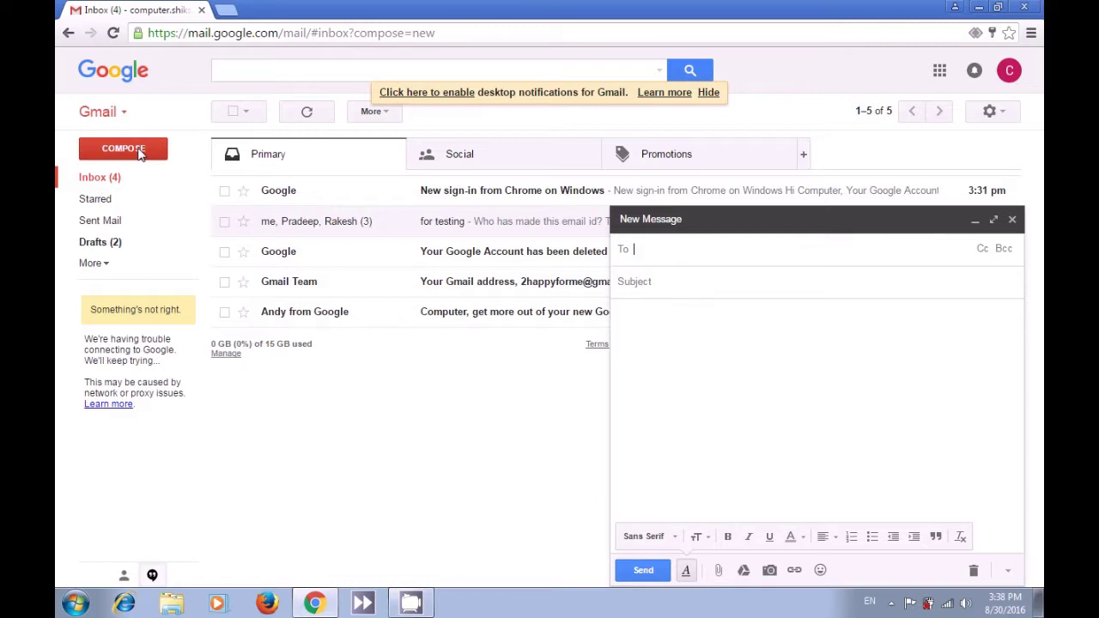
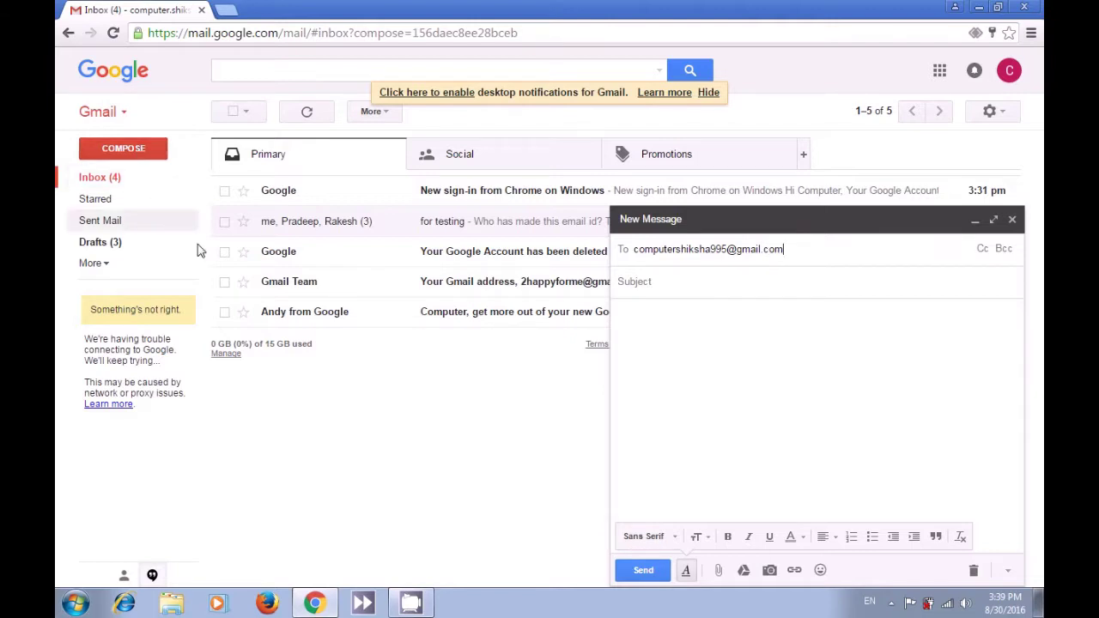
- Enter the signed-in account's own Gmail address as the message recipient
left_click(668, 285)
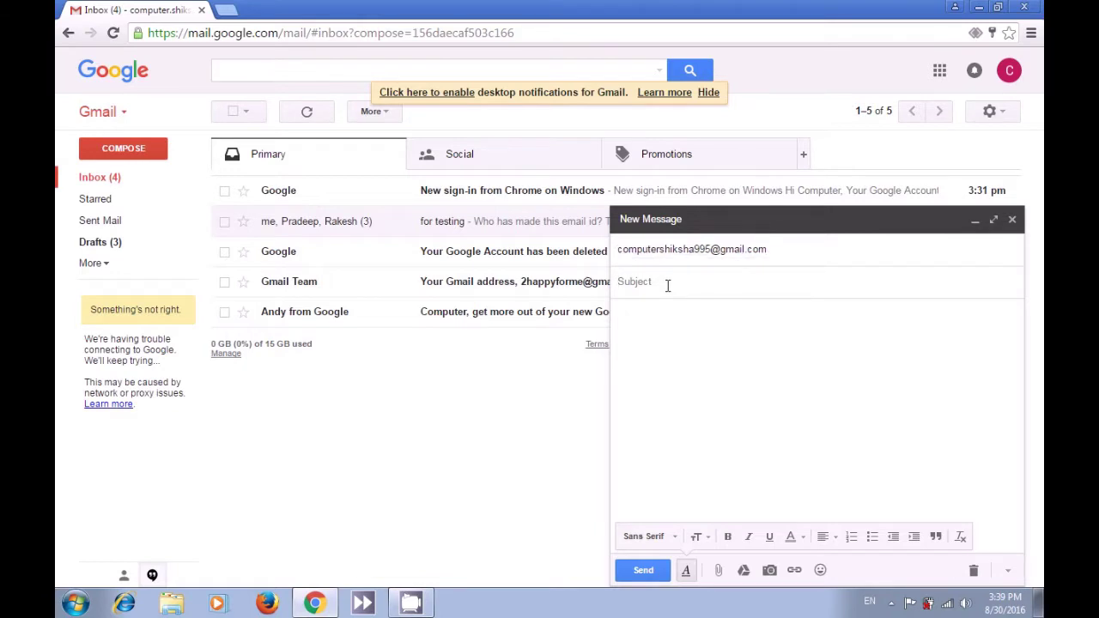
- Give the message subject 'Testing' and body 'Hi', then send it
type("Testing")
left_click(656, 325)
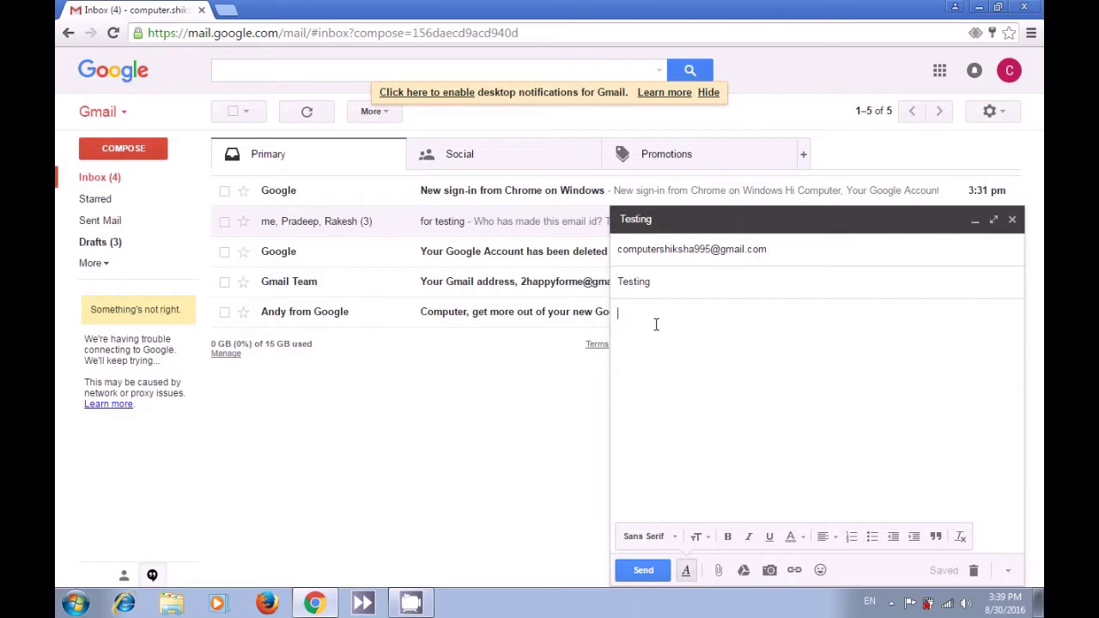
type("hi")
key("BackSpace")
key("BackSpace")
key("BackSpace")
type("Hi")
left_click(644, 571)
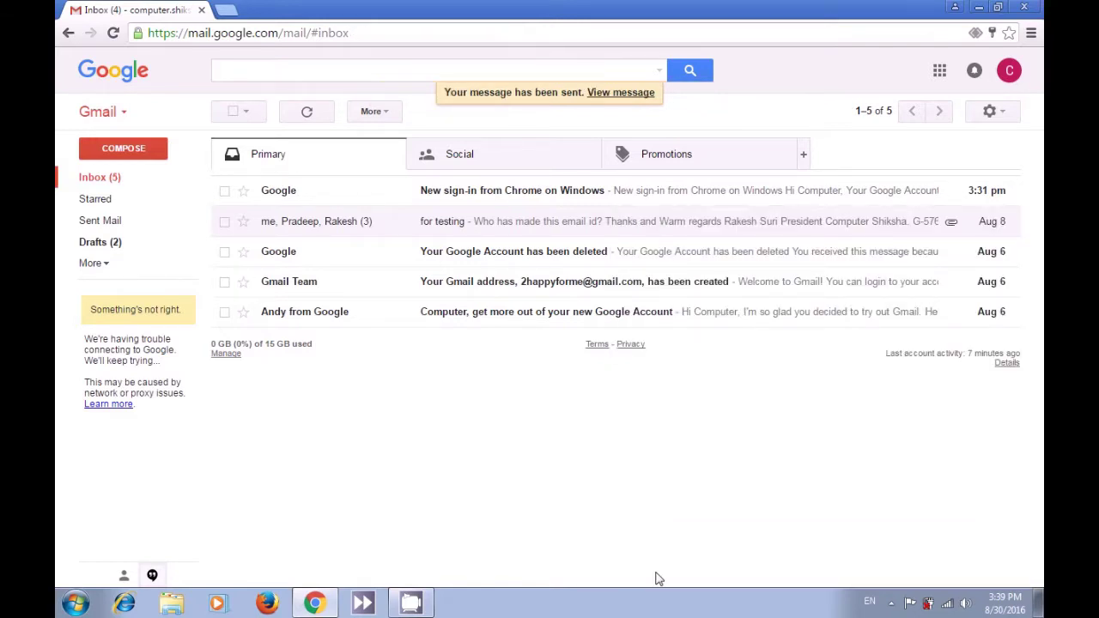
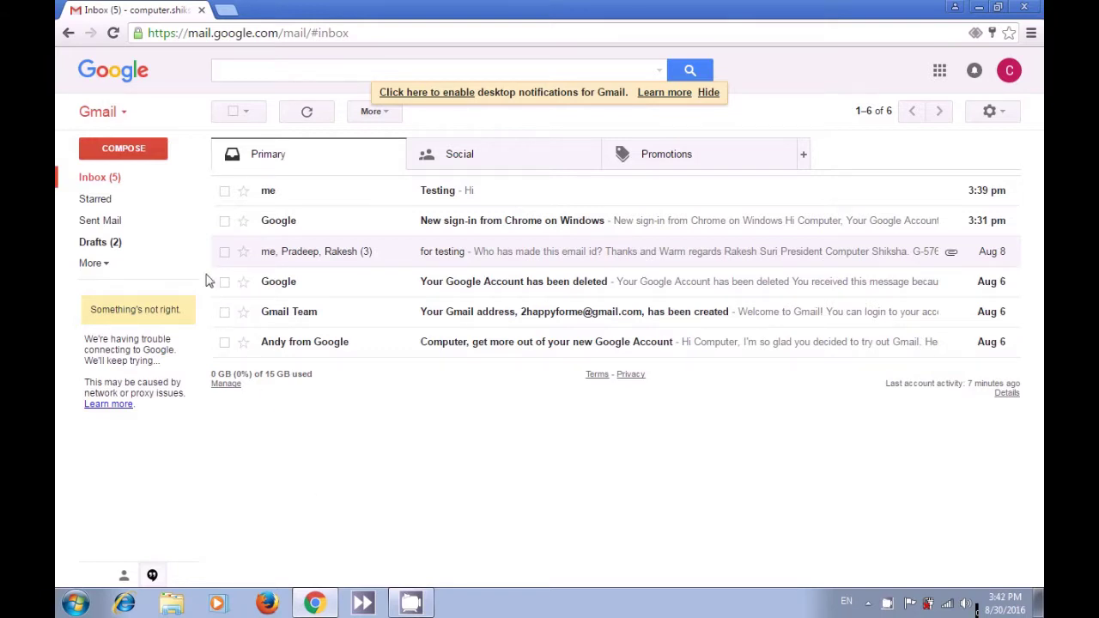
- Refresh the inbox and open the 'Testing' message from me, whose body reads 'Hi'
left_click(121, 181)
left_click(291, 196)
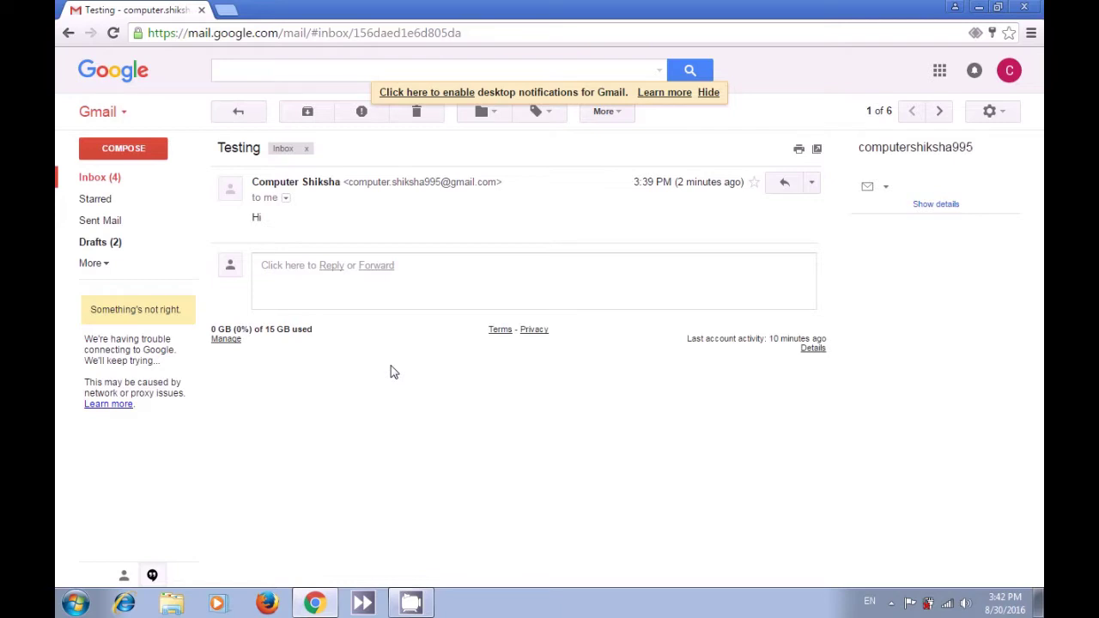
- Review Sent Mail, view the two 'Testing For Internet Video' drafts, then show the desktop
left_click(101, 221)
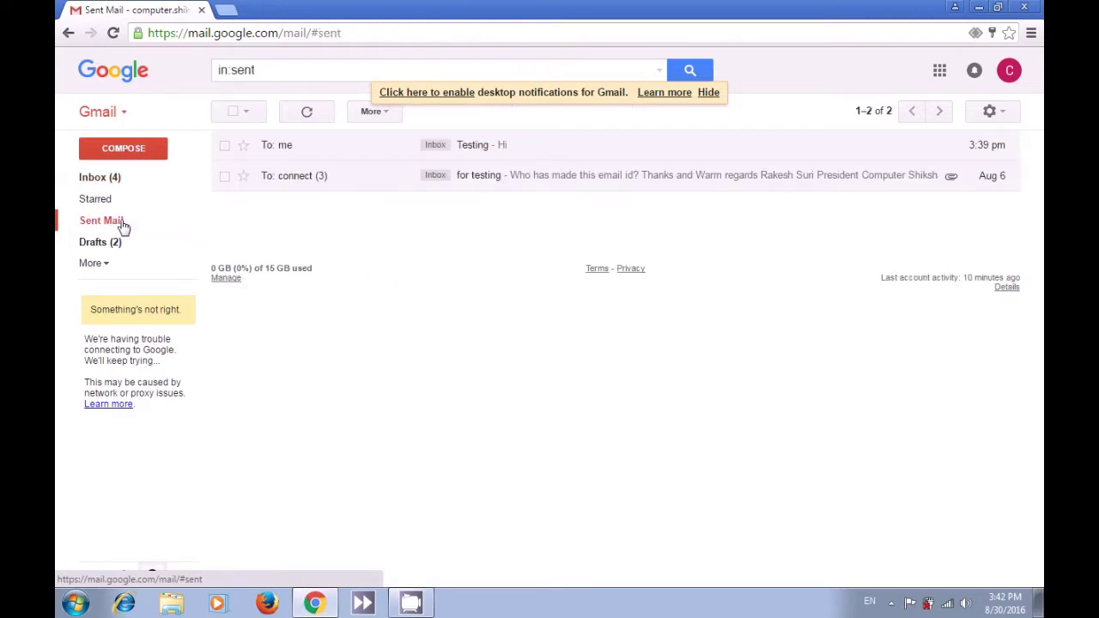
left_click(285, 146)
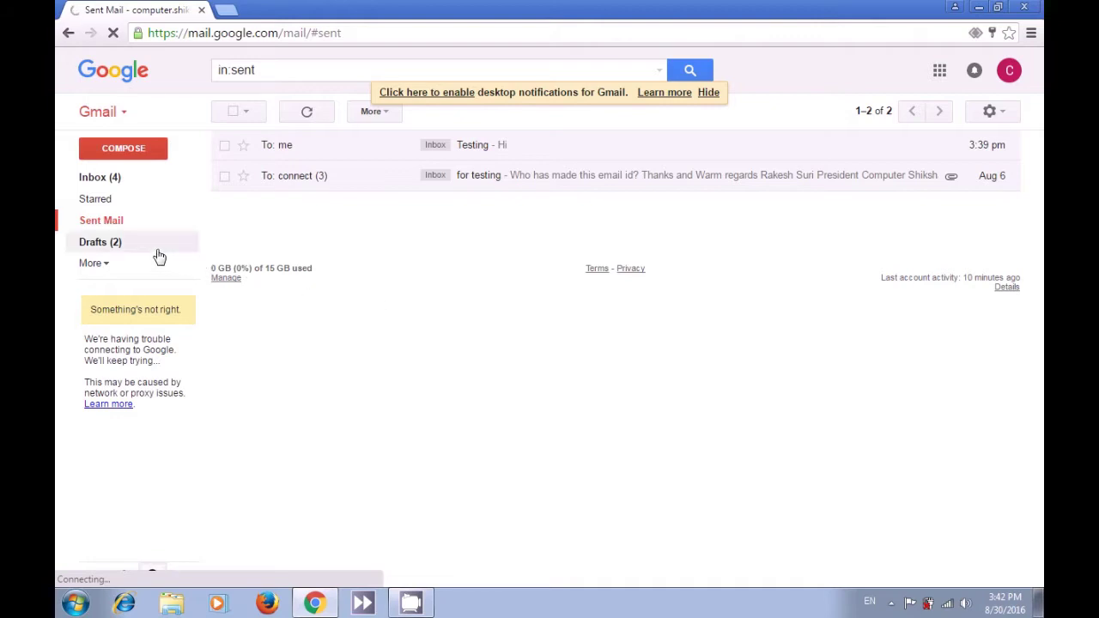
left_click(128, 248)
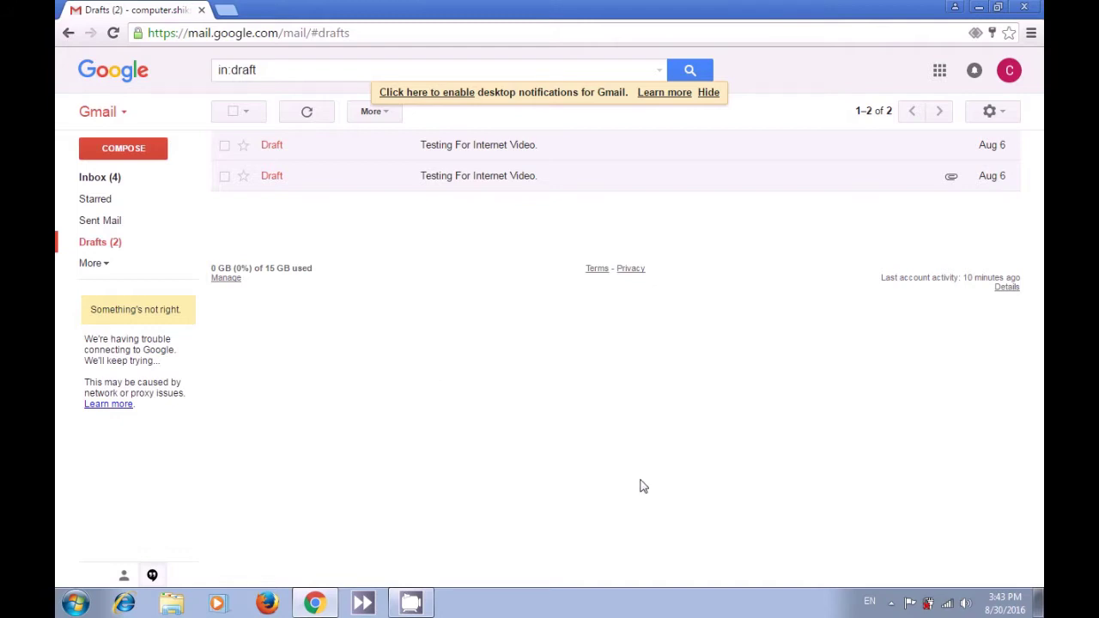
left_click(891, 604)
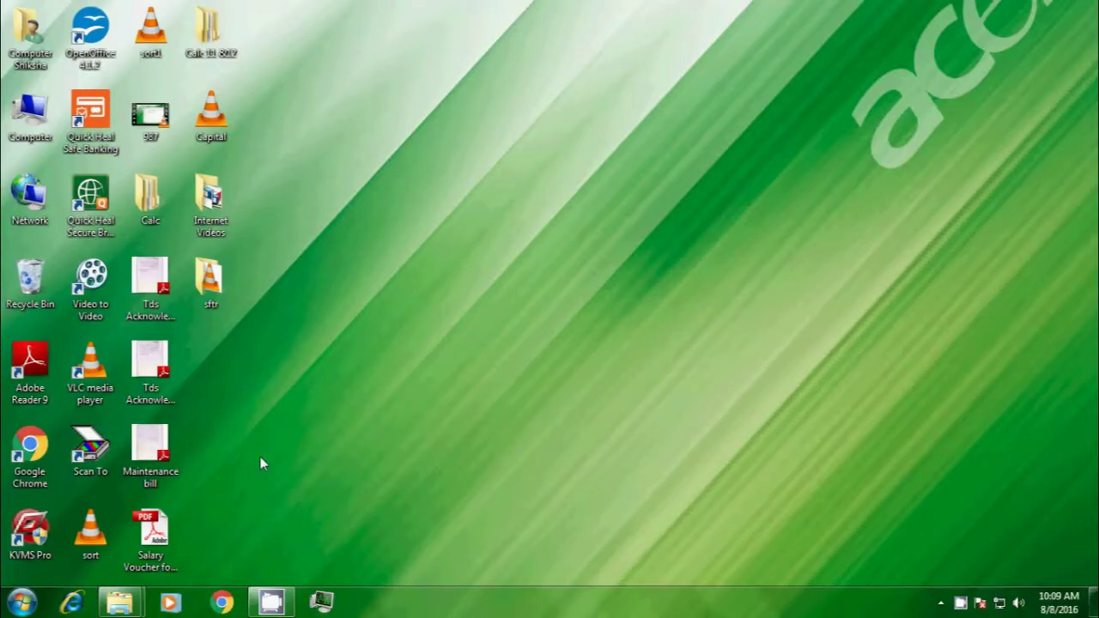
- Launch Google Chrome from the taskbar to a New Tab page
left_click(220, 603)
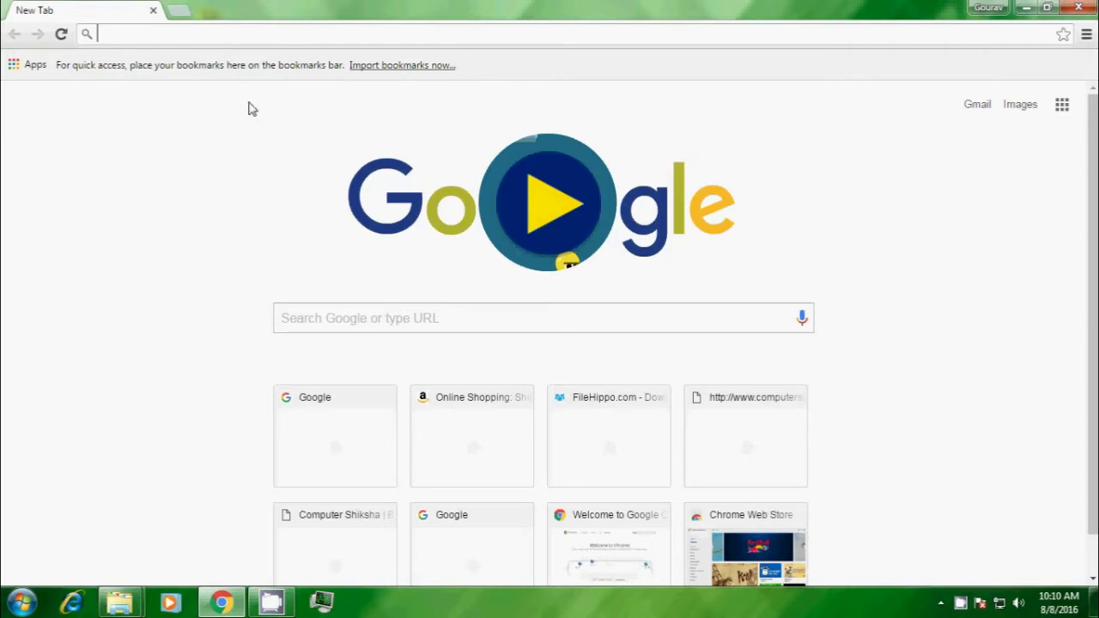
- Search Google for 'download open office'
left_click(309, 318)
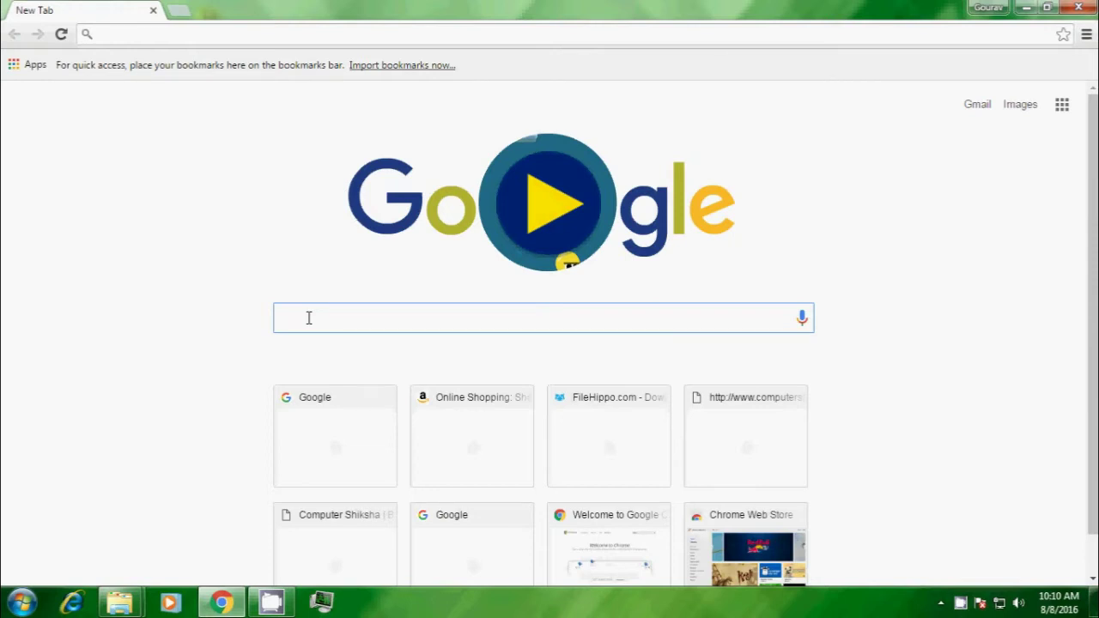
type("dow")
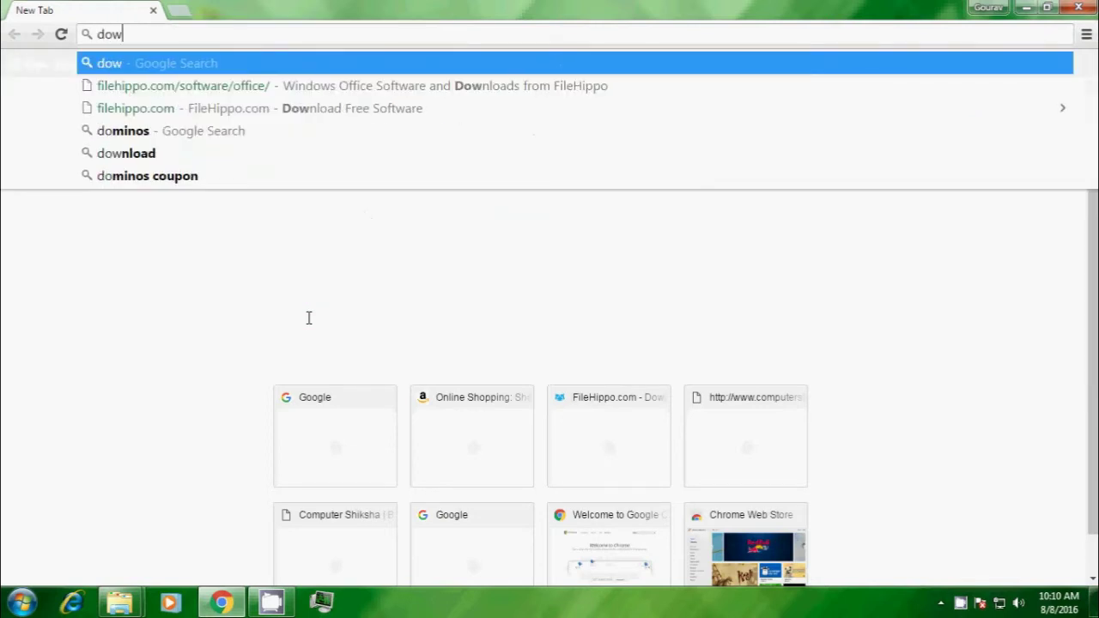
type("nload")
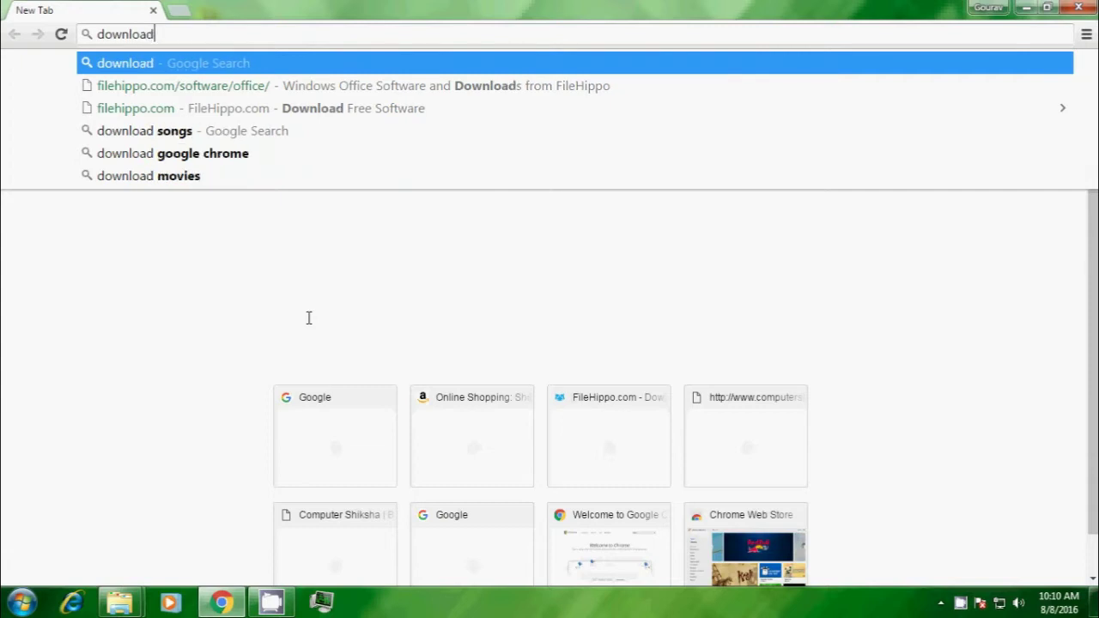
type(" o")
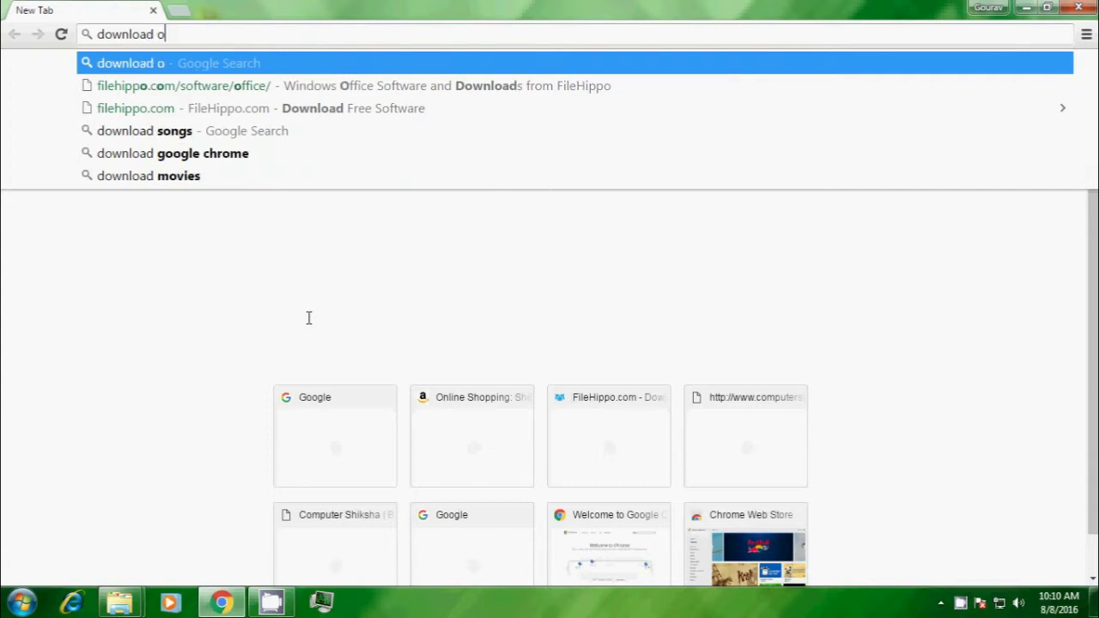
type("pen")
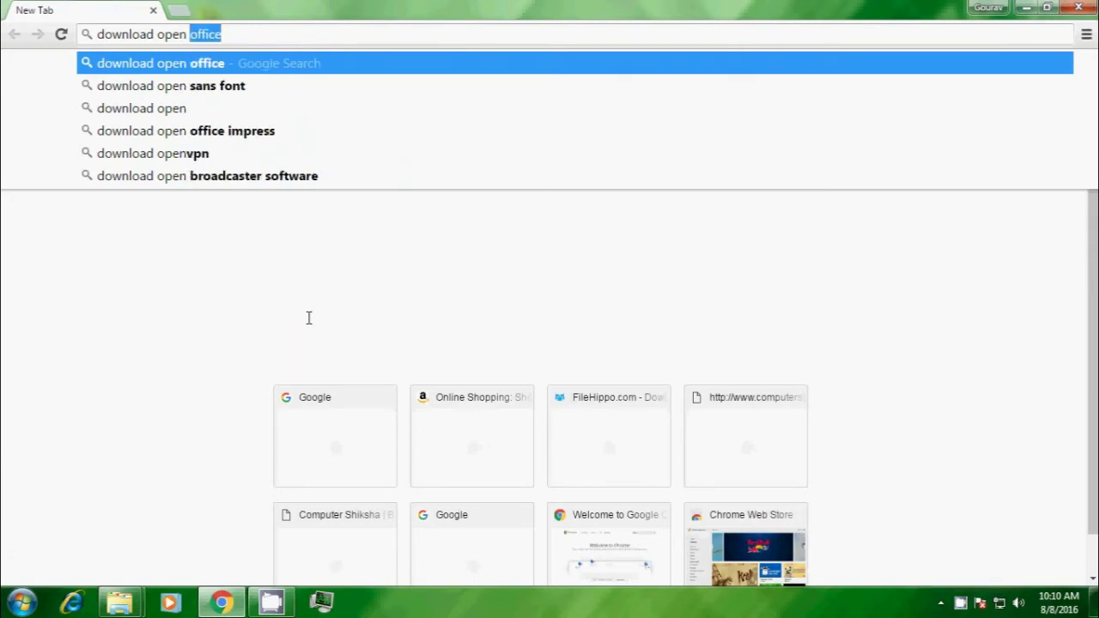
type(" offi")
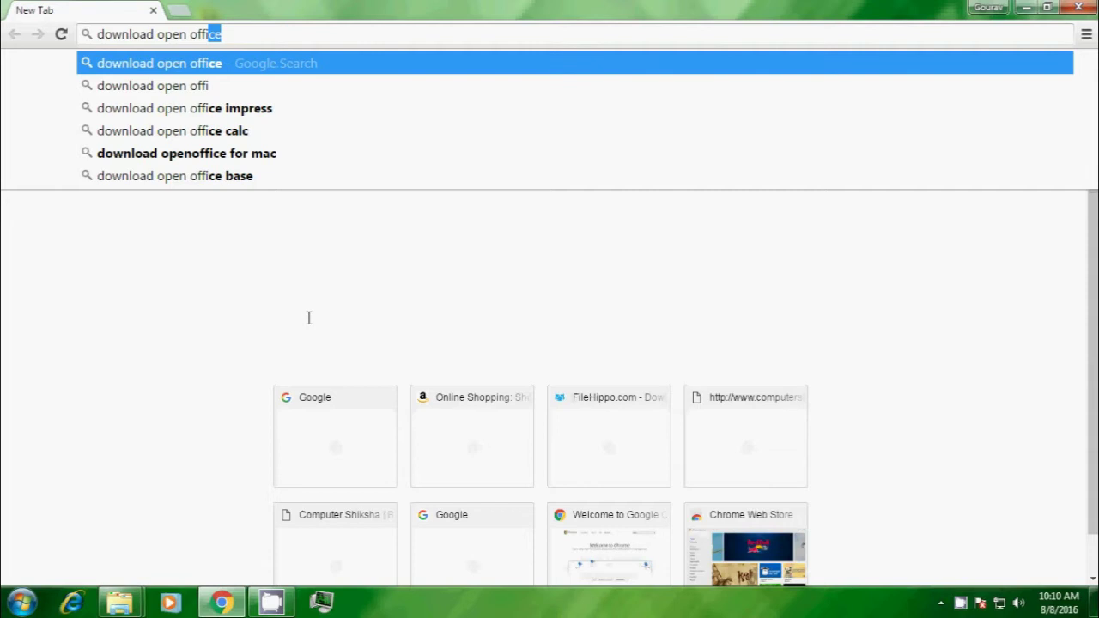
type("ce")
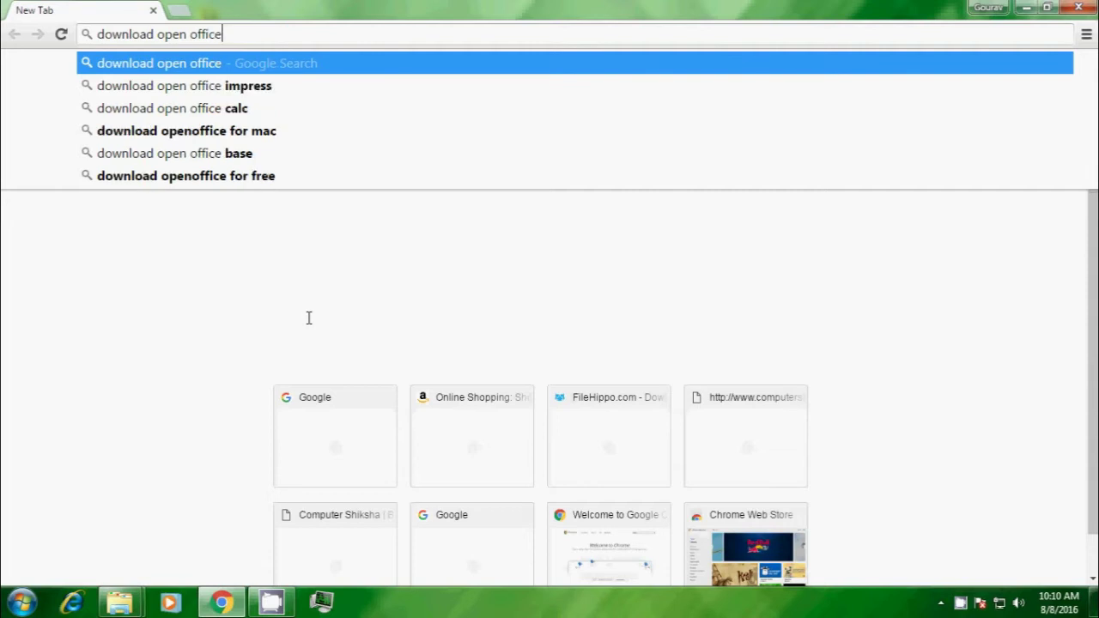
key("Return")
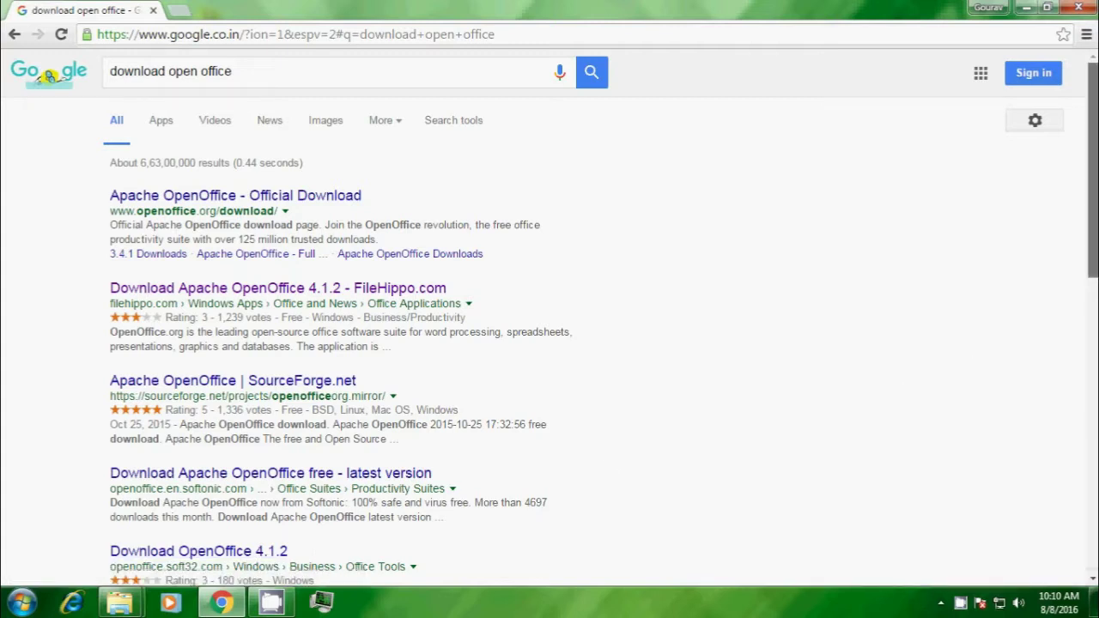
- Scroll the results and open the 'Apache OpenOffice - Official Download' page
scroll(1073, 309, "down", 2)
left_click_drag(1090, 335, 1094, 268)
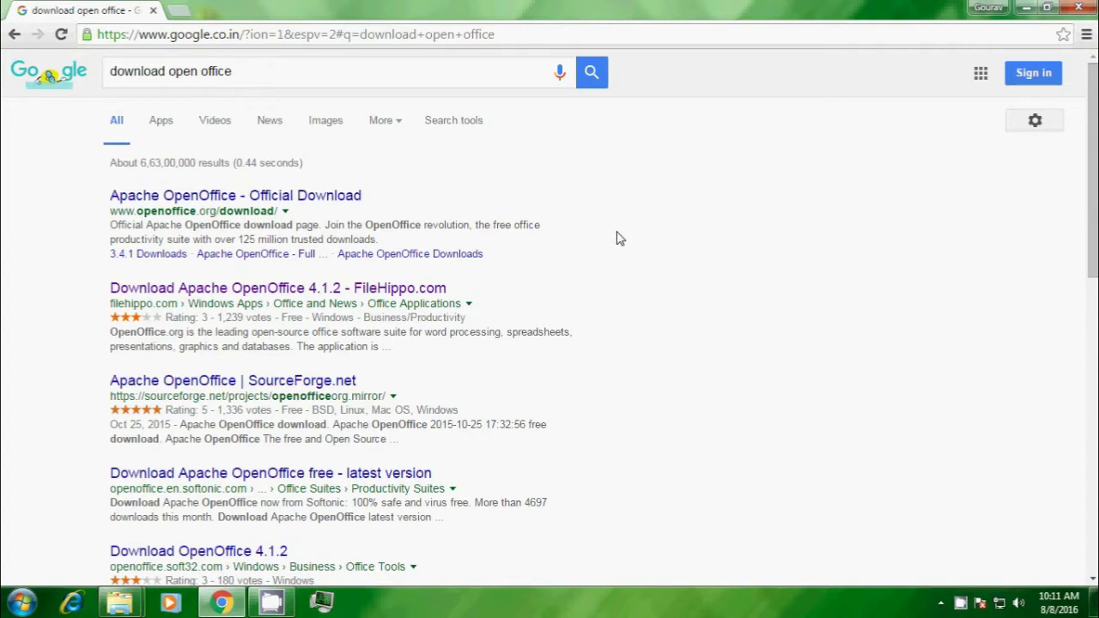
left_click(308, 198)
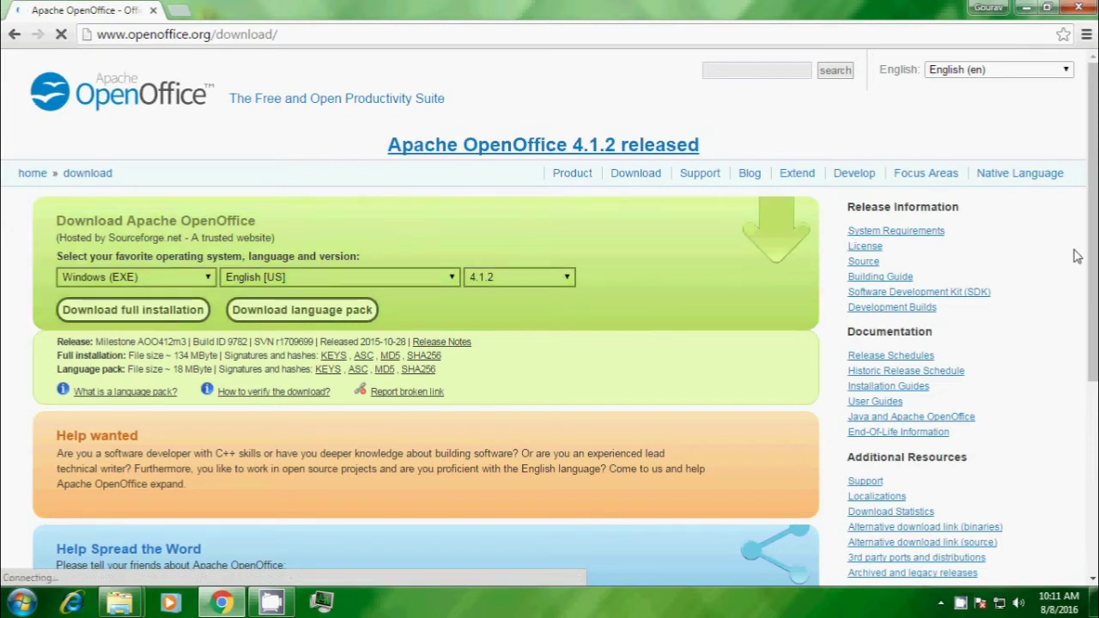
- Download the full OpenOffice 4.1.2 Windows (EXE) English [US] installer, then minimize Chrome
left_click_drag(1091, 249, 1095, 296)
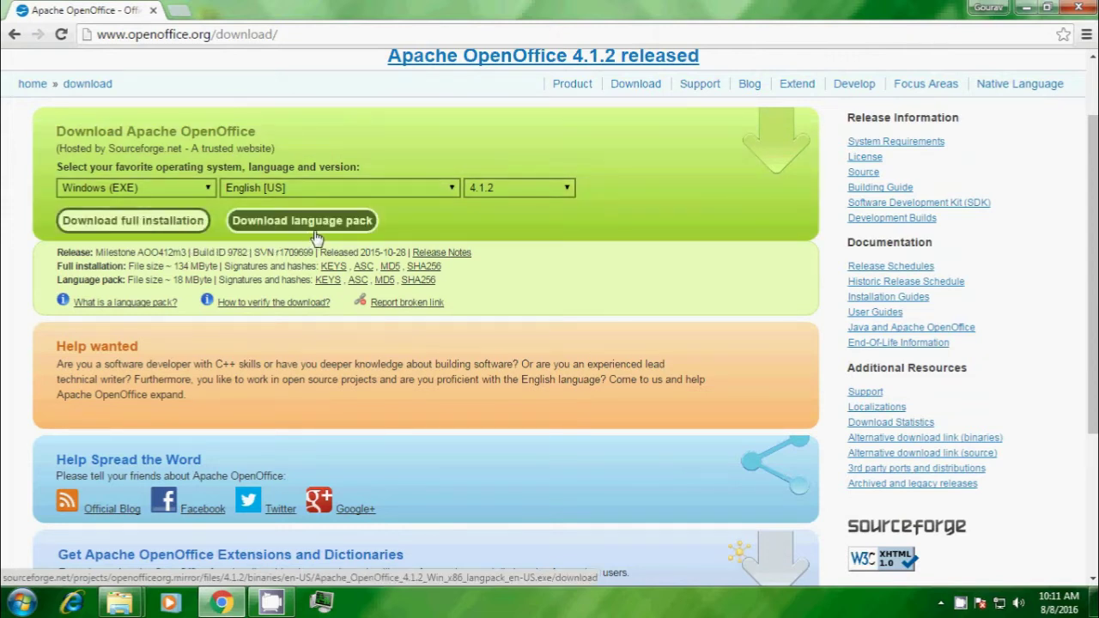
left_click(174, 225)
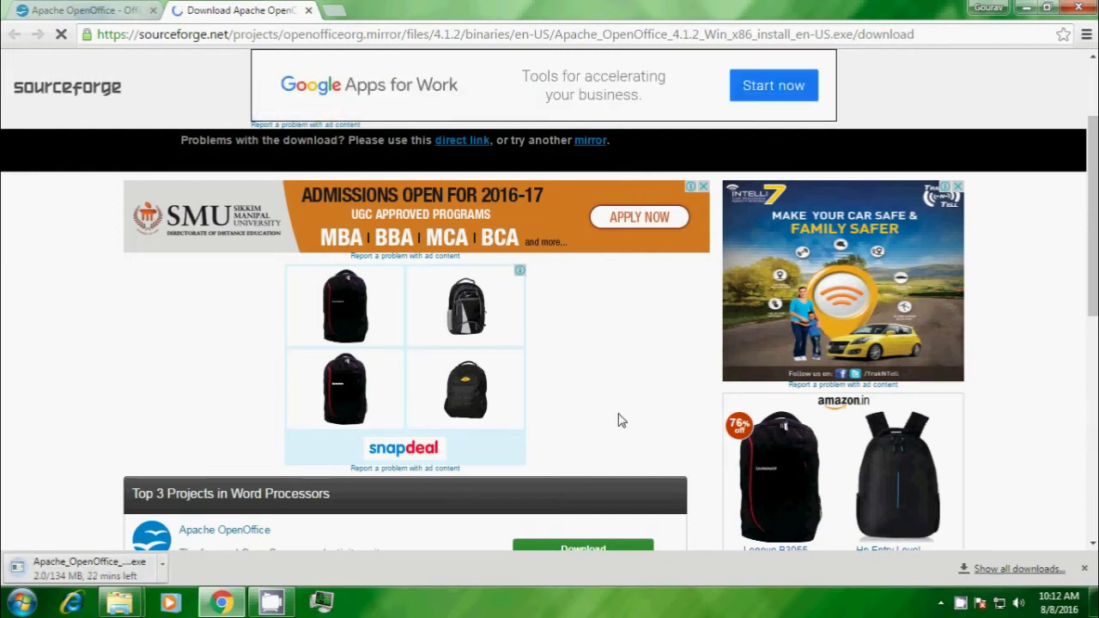
left_click(1027, 9)
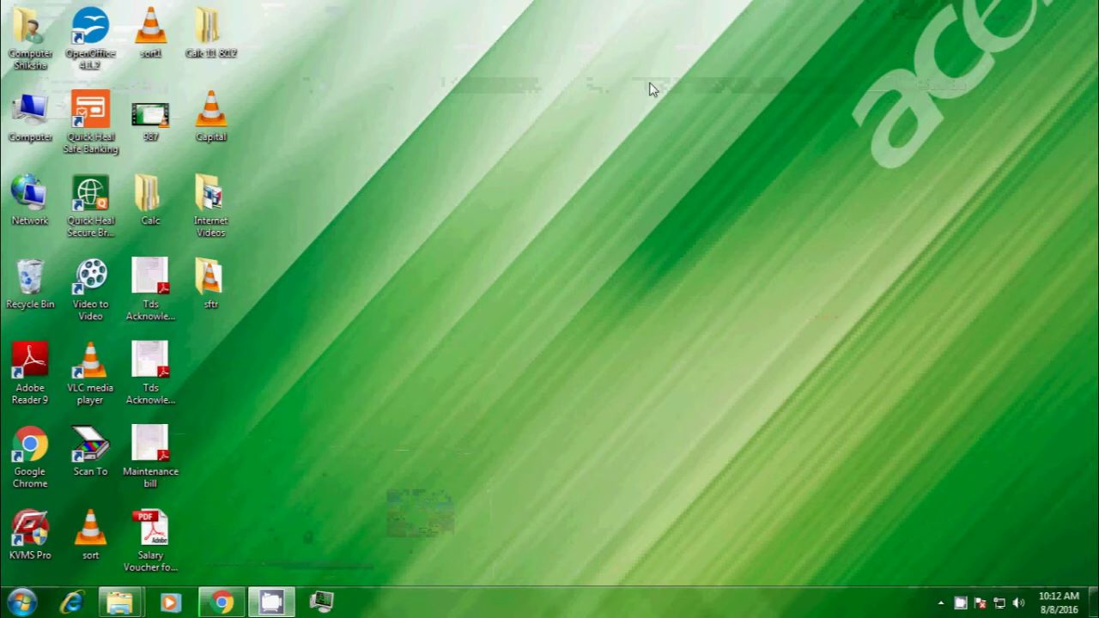
- Check the 137,484 KB OpenOffice installer in Computer's Downloads folder, then close the window
double_click(25, 120)
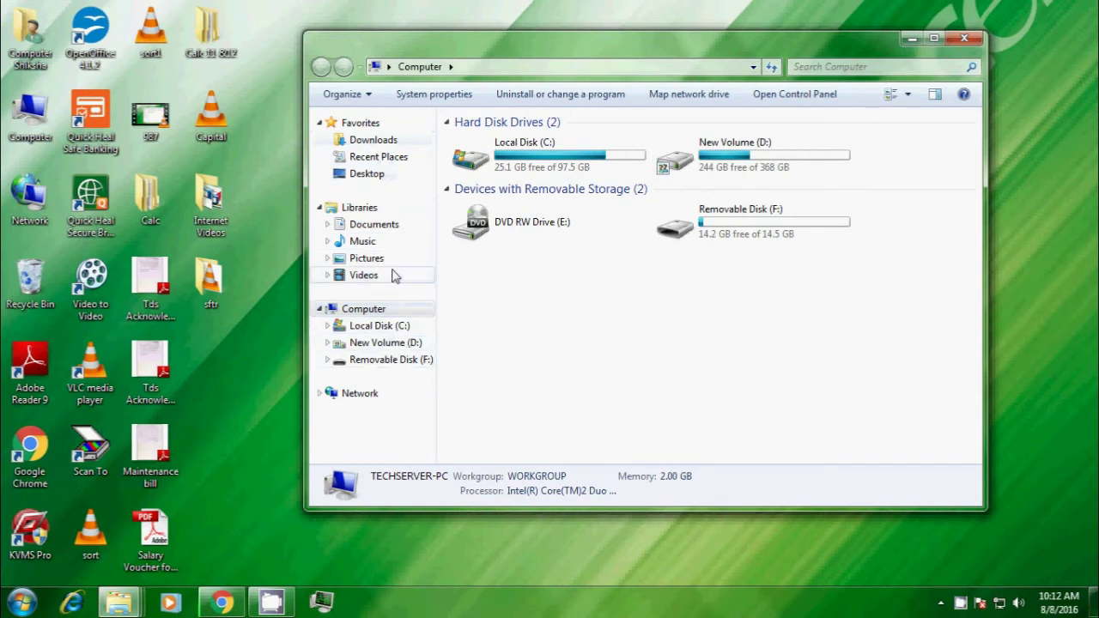
left_click(389, 146)
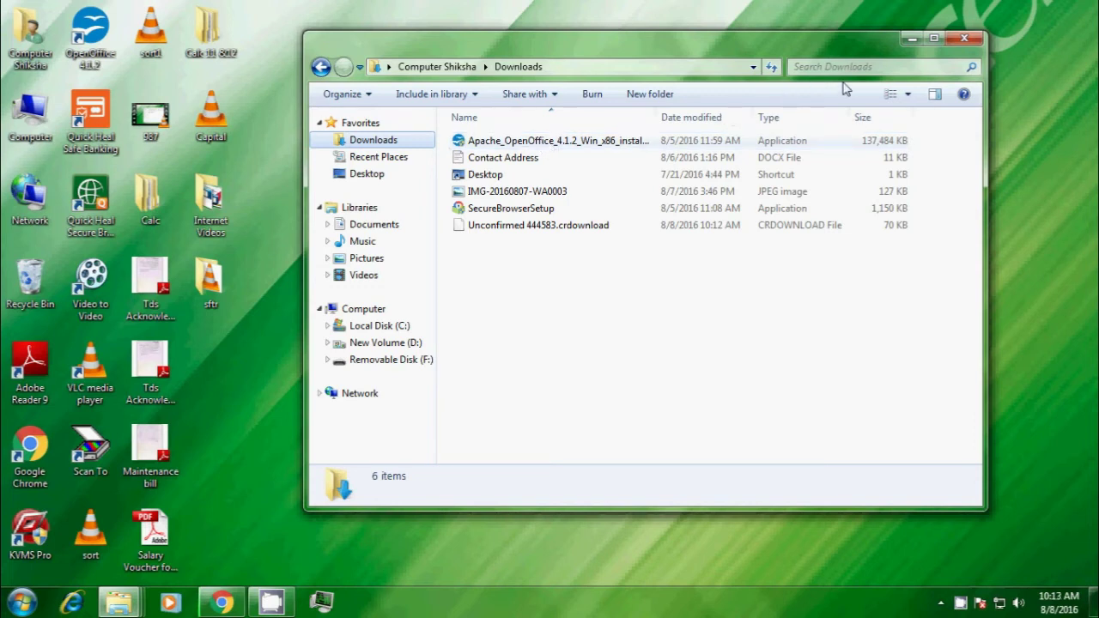
left_click(963, 39)
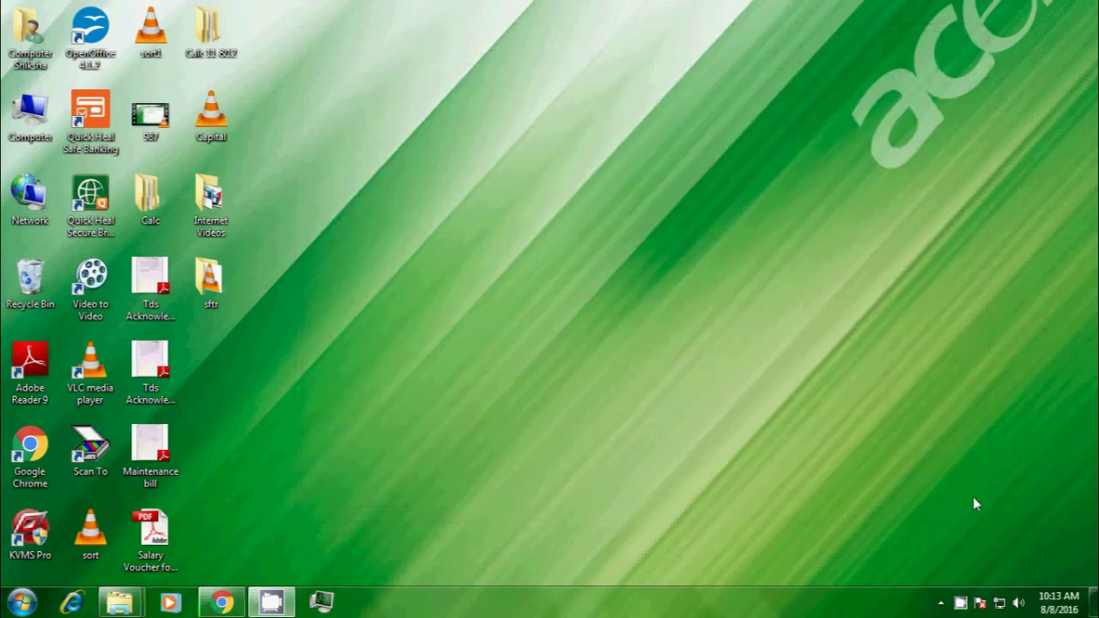
left_click(961, 604)
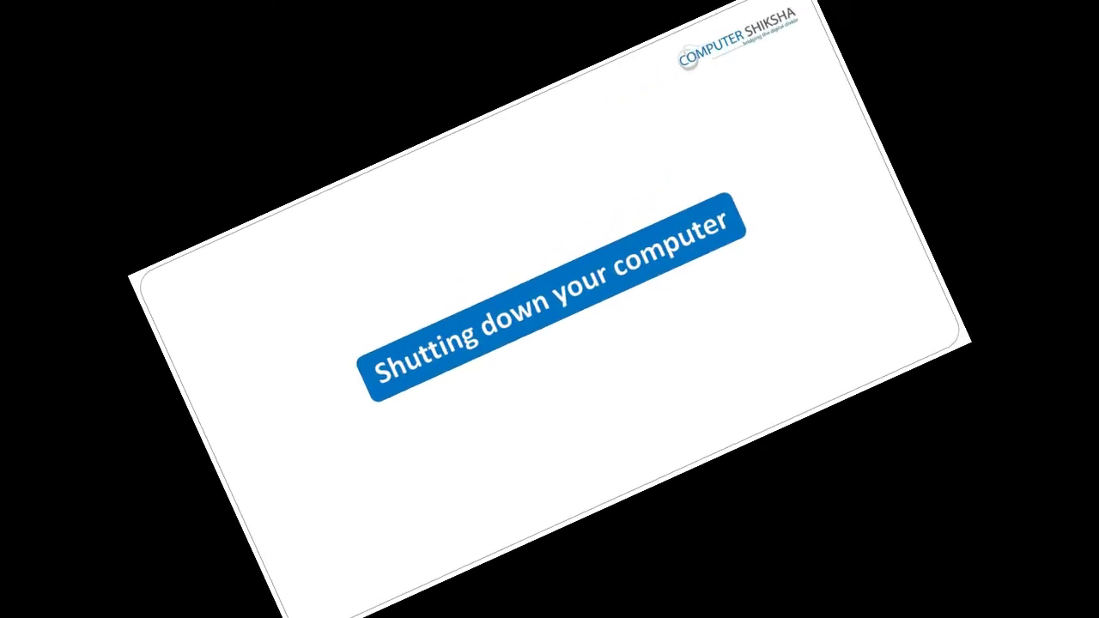